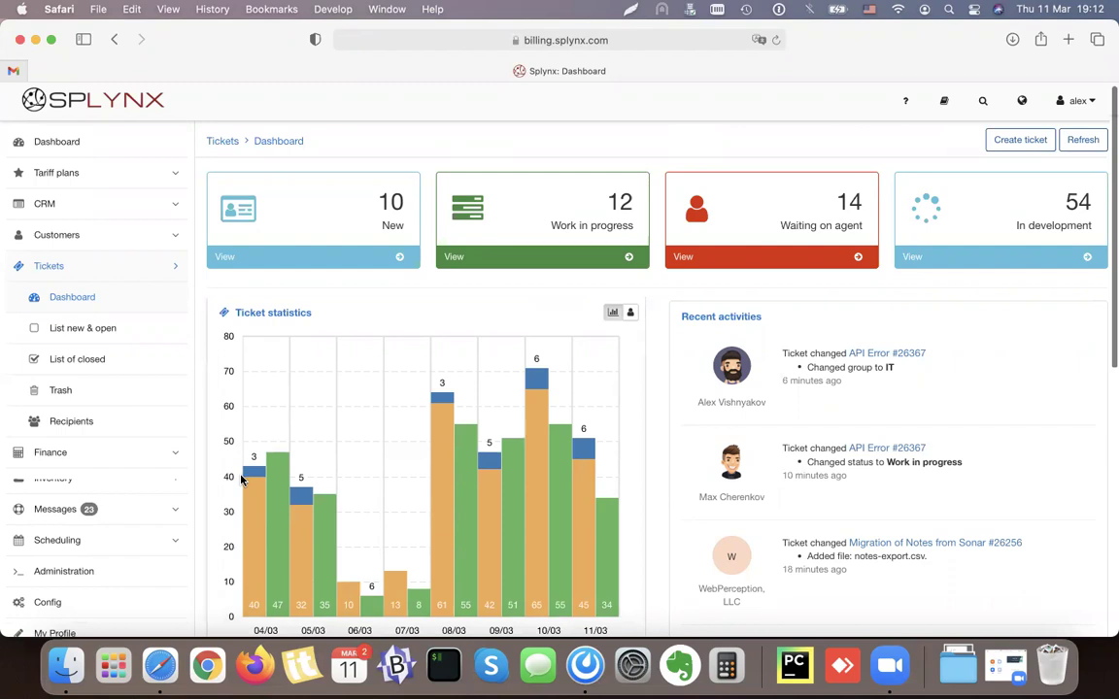
- Open the Tickets settings page from the Tickets section of the system configuration
scroll(77, 500, "down", 3)
left_click(91, 514)
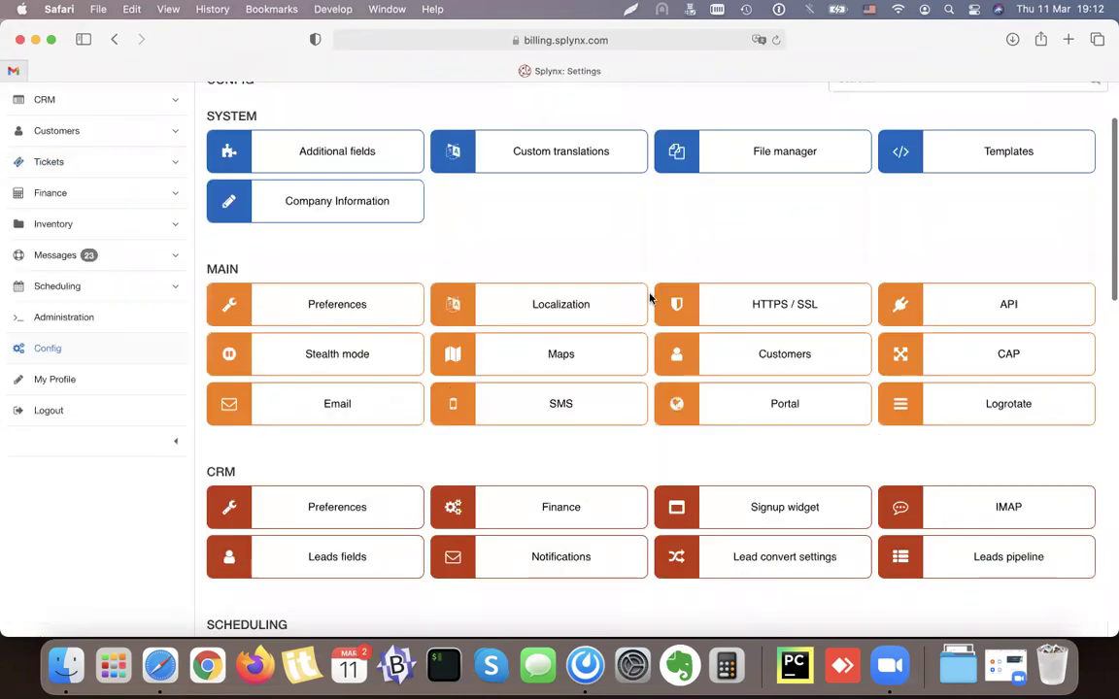
scroll(650, 298, "down", 10)
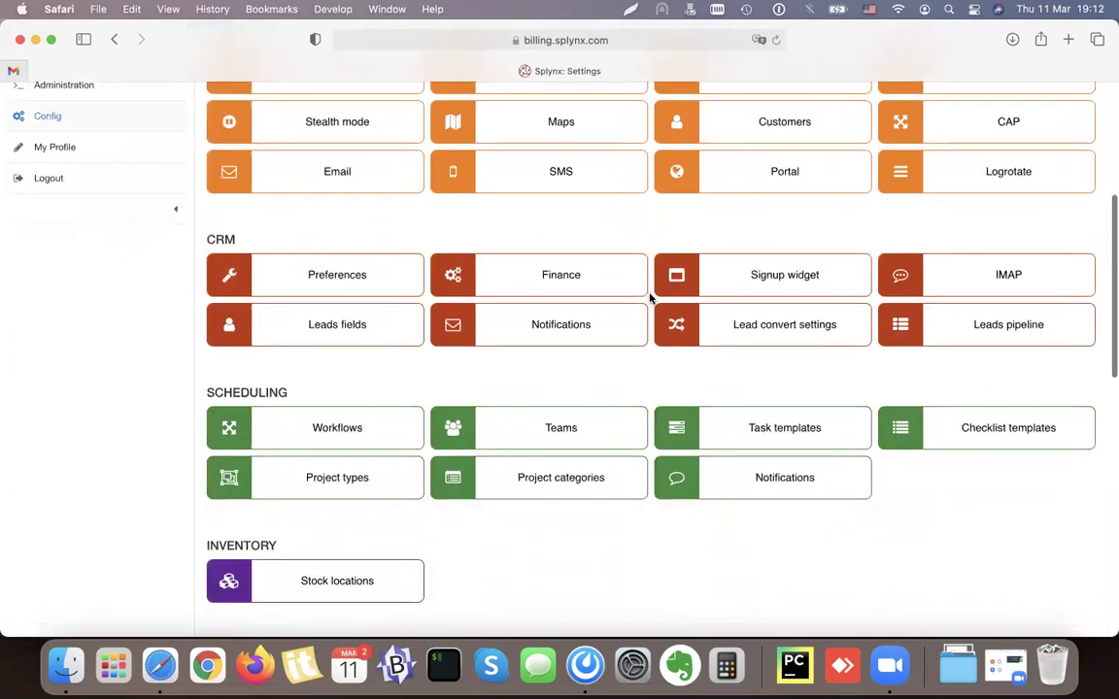
scroll(650, 298, "down", 3)
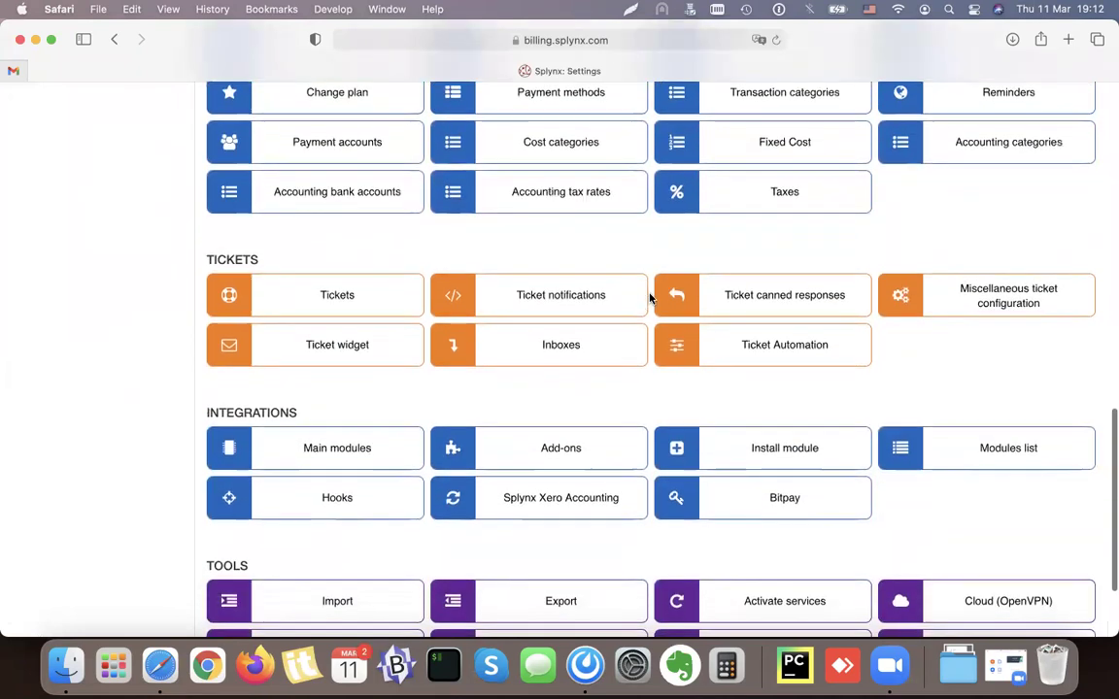
scroll(276, 316, "down", 3)
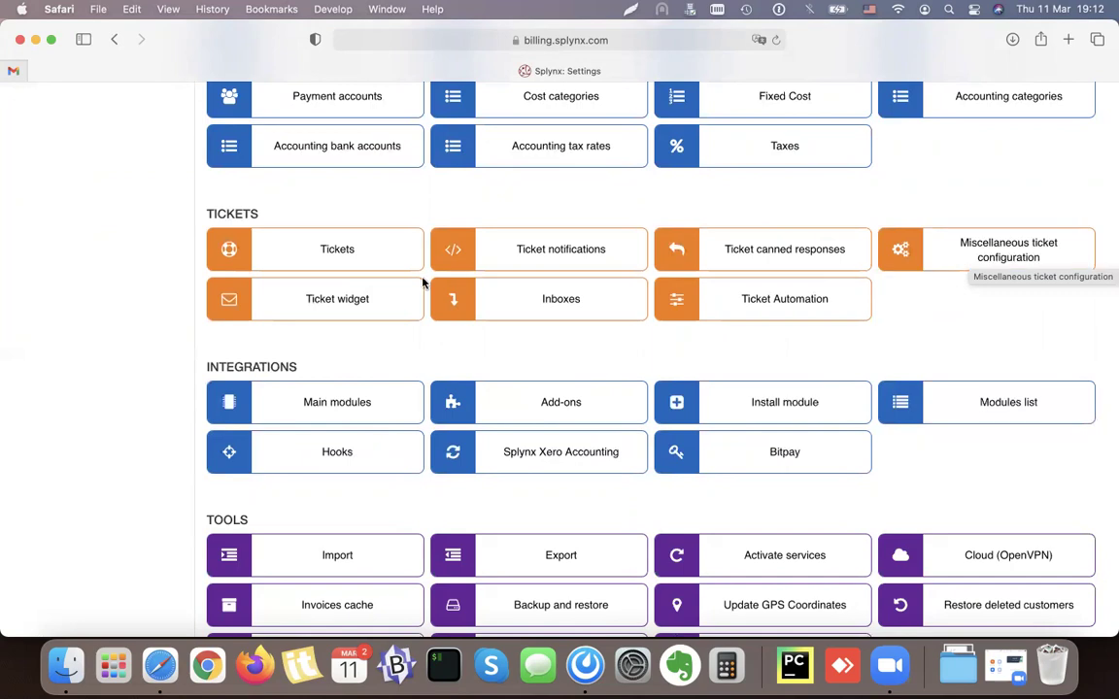
left_click(317, 267)
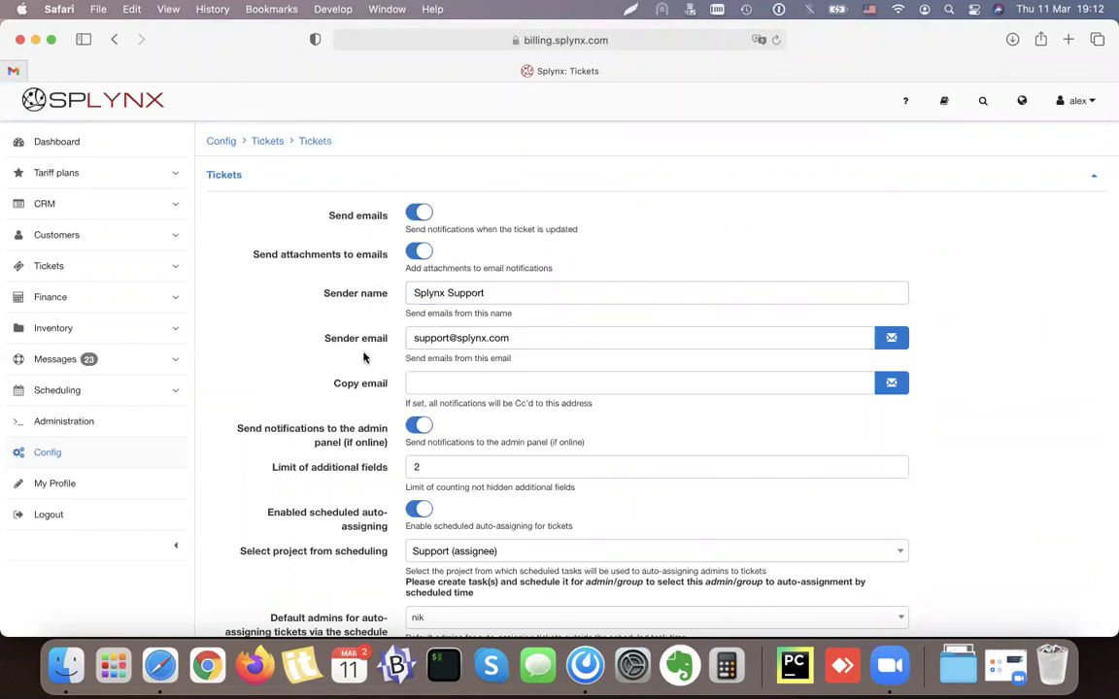
- Review the ticket email settings and the option to send notifications to the admin panel
scroll(365, 358, "down", 2)
scroll(365, 358, "down", 5)
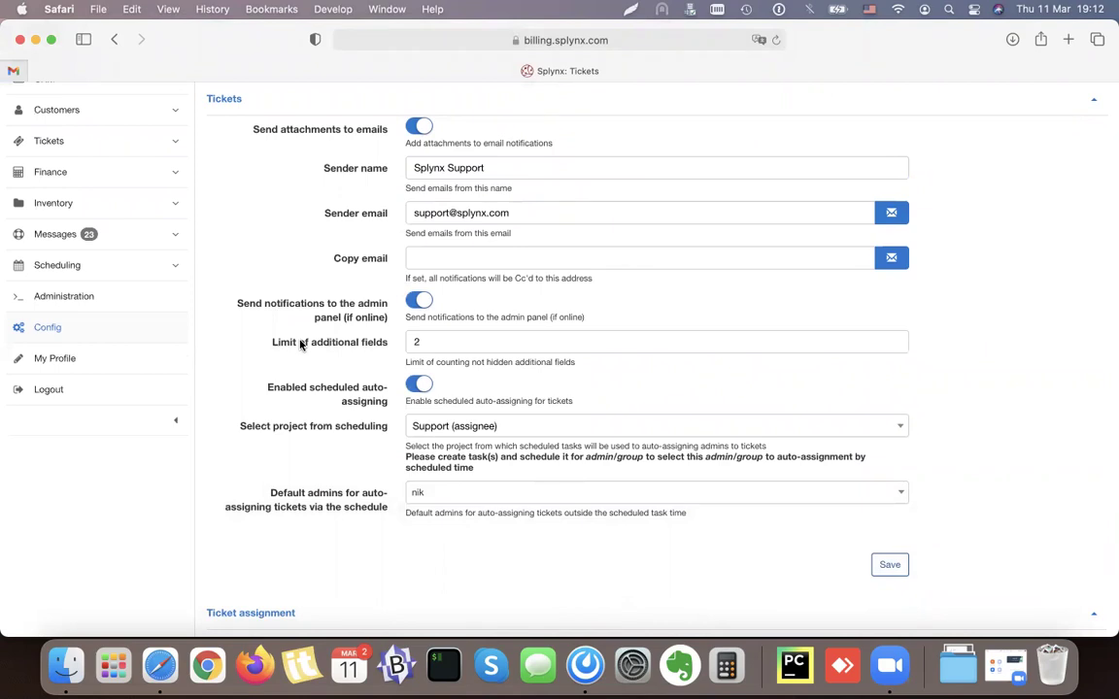
left_click_drag(342, 307, 243, 305)
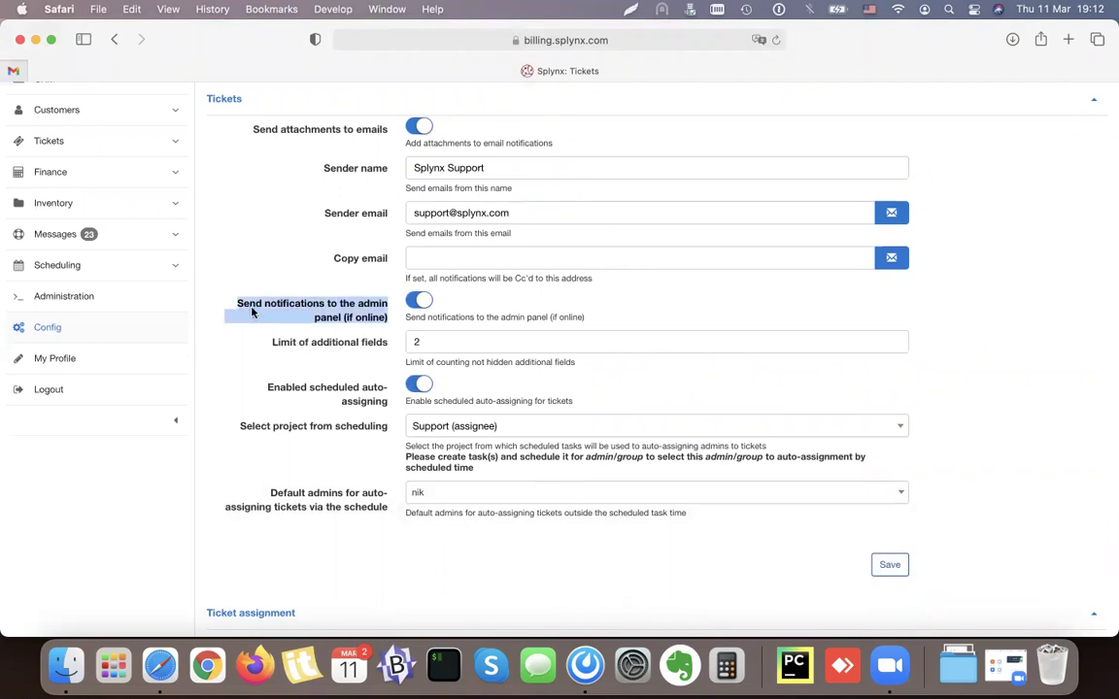
left_click(830, 285)
scroll(927, 265, "up", 6)
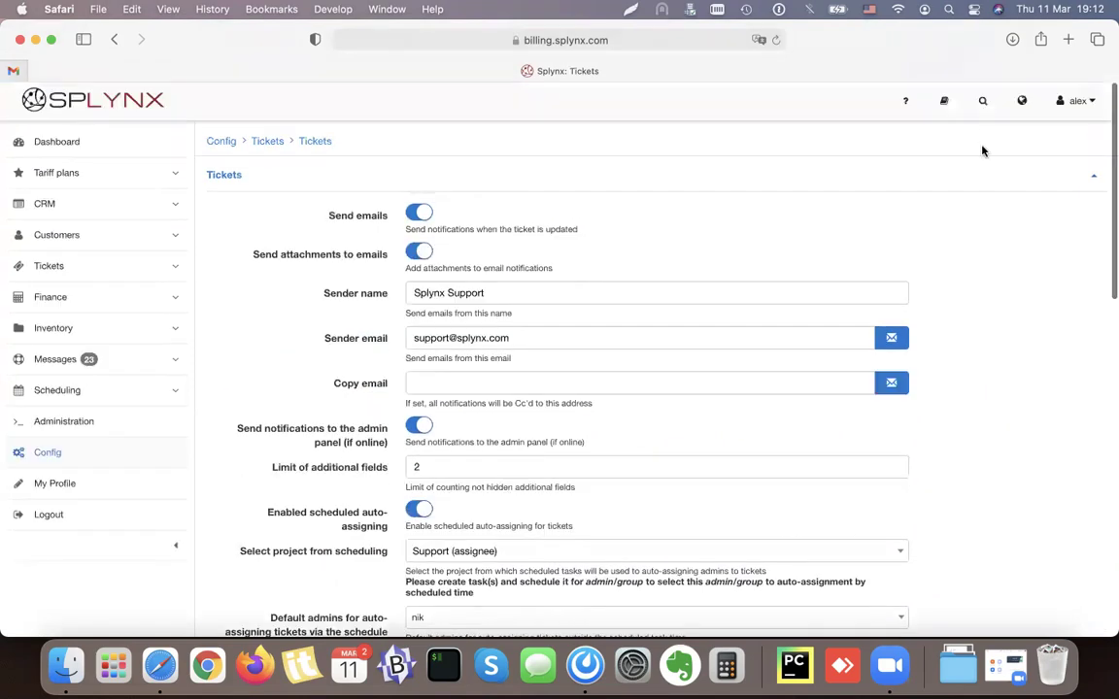
- Check the admin panel's notifications list and close it again
left_click(1022, 114)
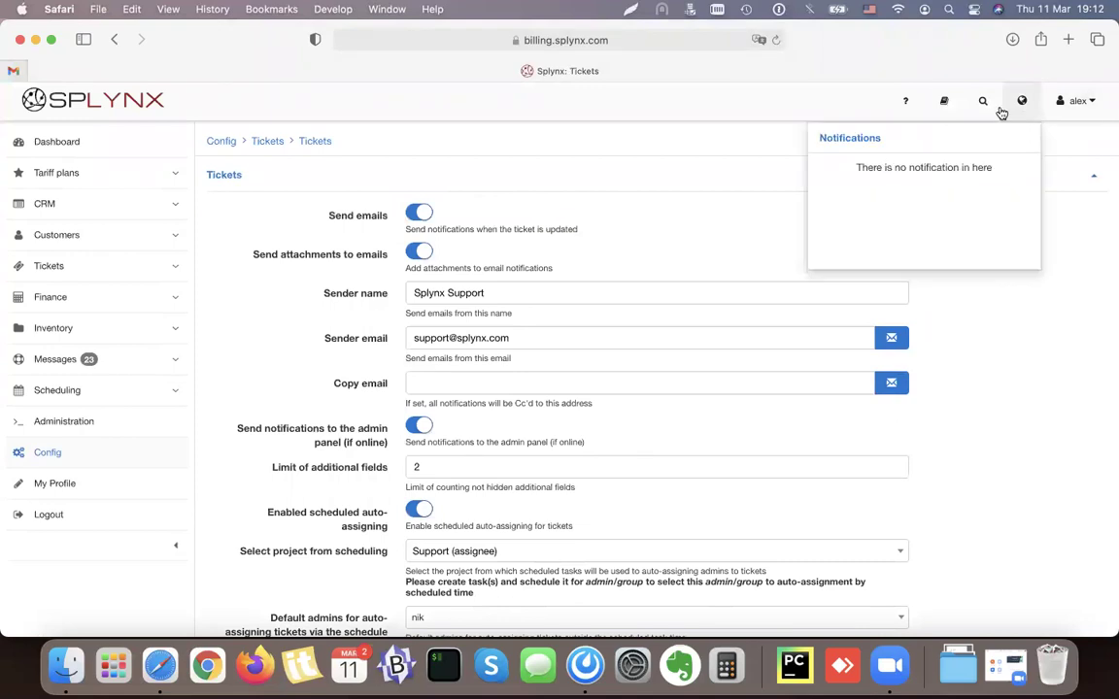
left_click(983, 103)
left_click(1020, 103)
left_click(1020, 103)
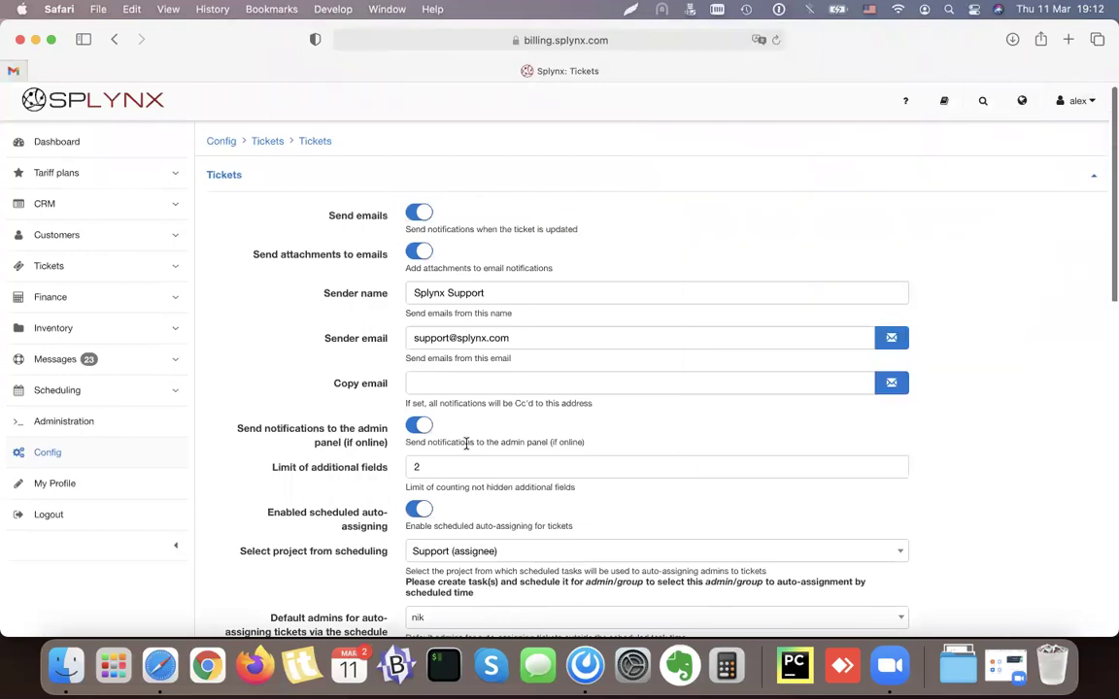
- Examine the scheduled auto-assigning option, its scheduling project and the default admins for auto-assigned tickets
scroll(467, 444, "down", 3)
scroll(390, 368, "down", 2)
left_click_drag(242, 339, 386, 337)
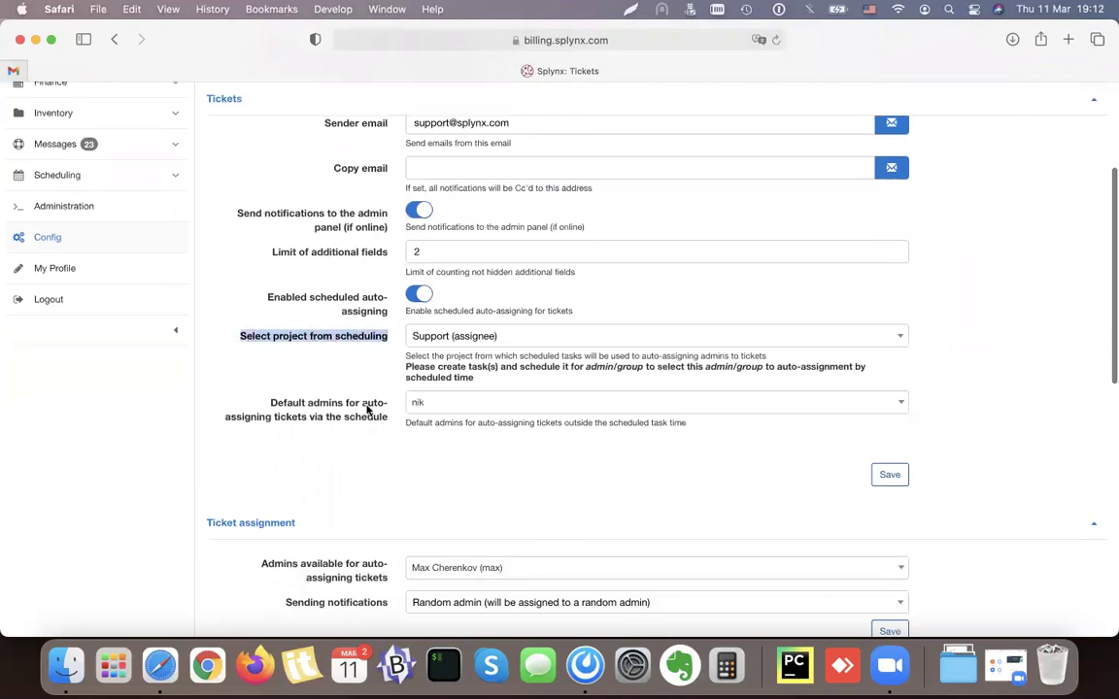
left_click(367, 367)
left_click_drag(270, 303, 389, 314)
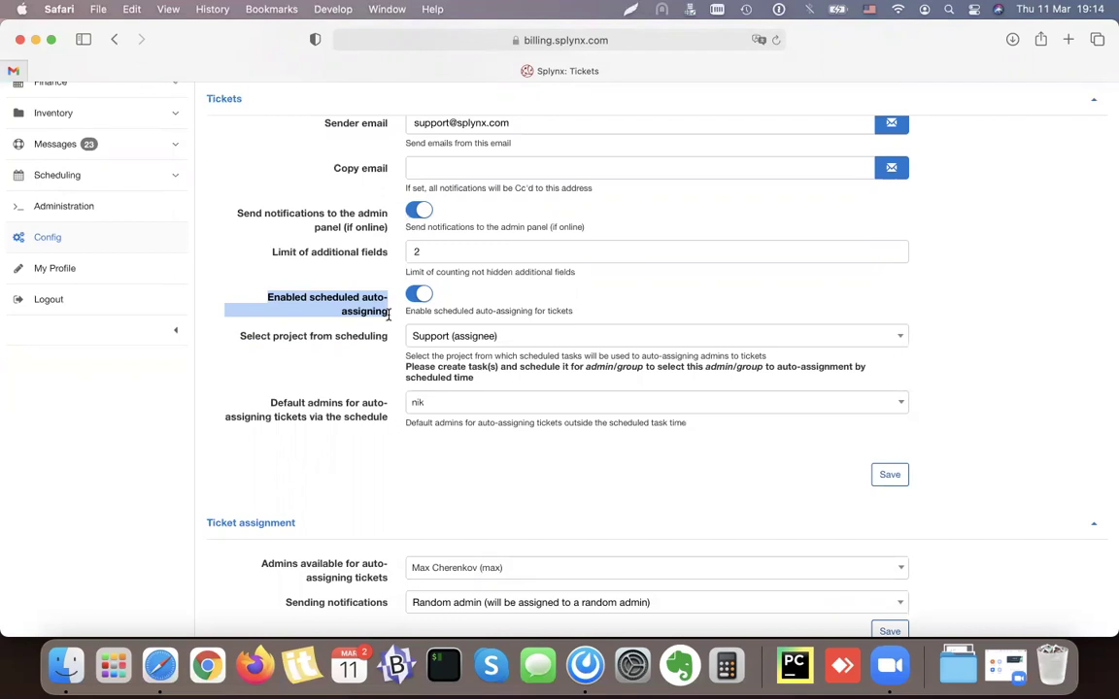
scroll(389, 314, "down", 1)
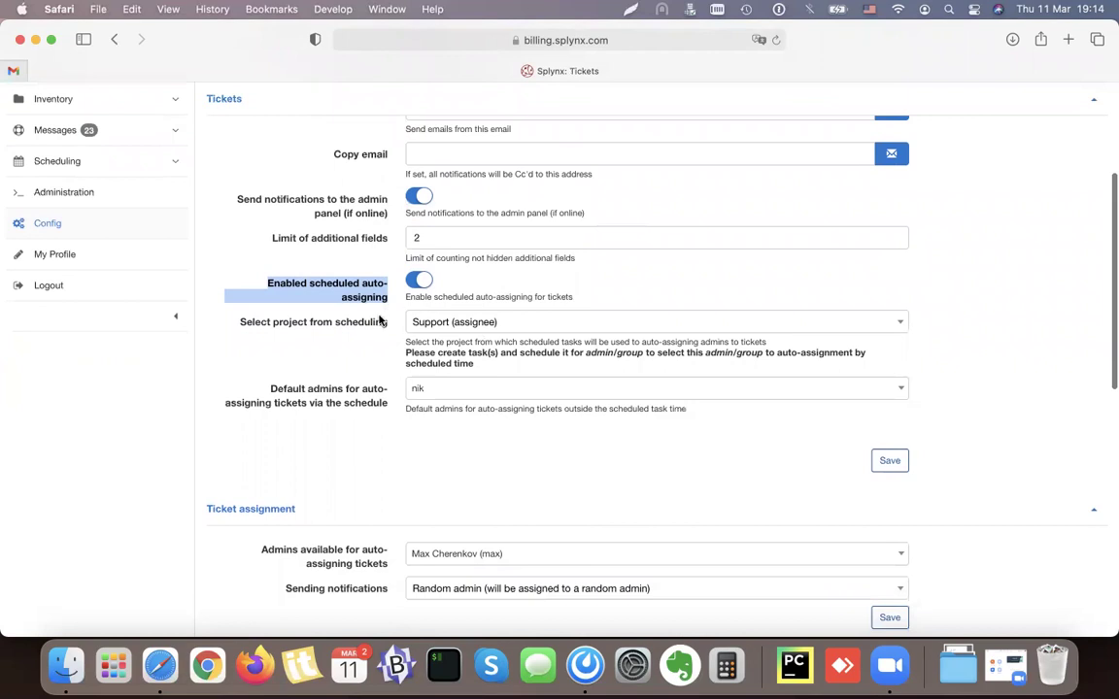
left_click(347, 319)
- Examine the ticket assignment settings, including the list of admins available for auto-assigning and the notification rule
scroll(395, 340, "down", 5)
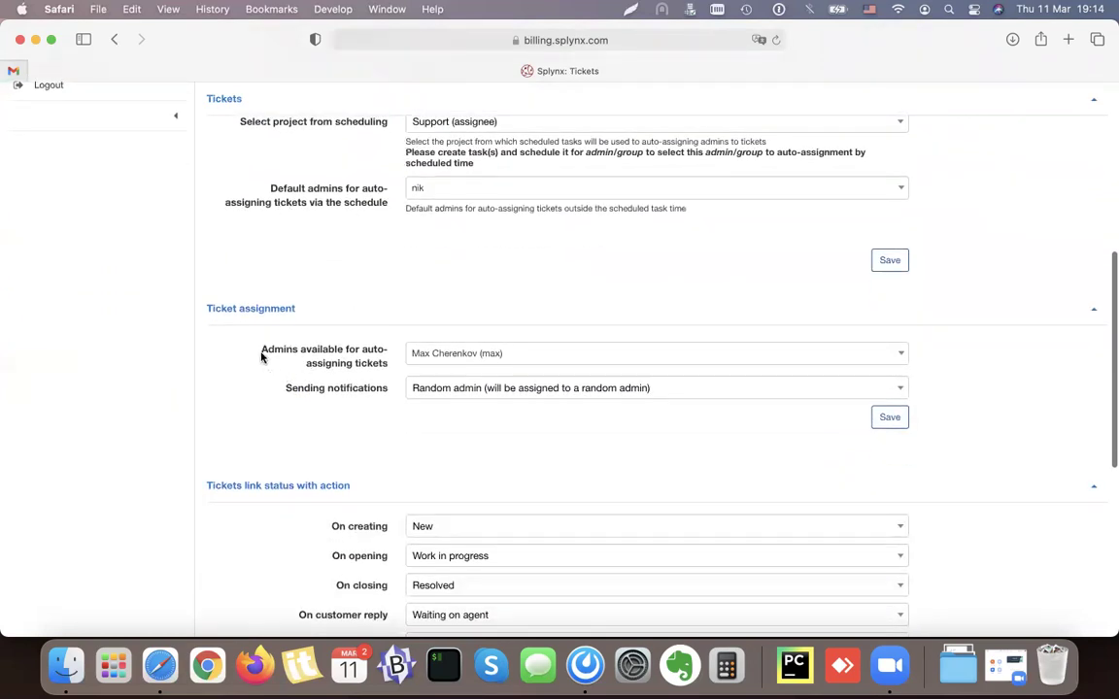
scroll(260, 352, "down", 1)
scroll(267, 332, "down", 1)
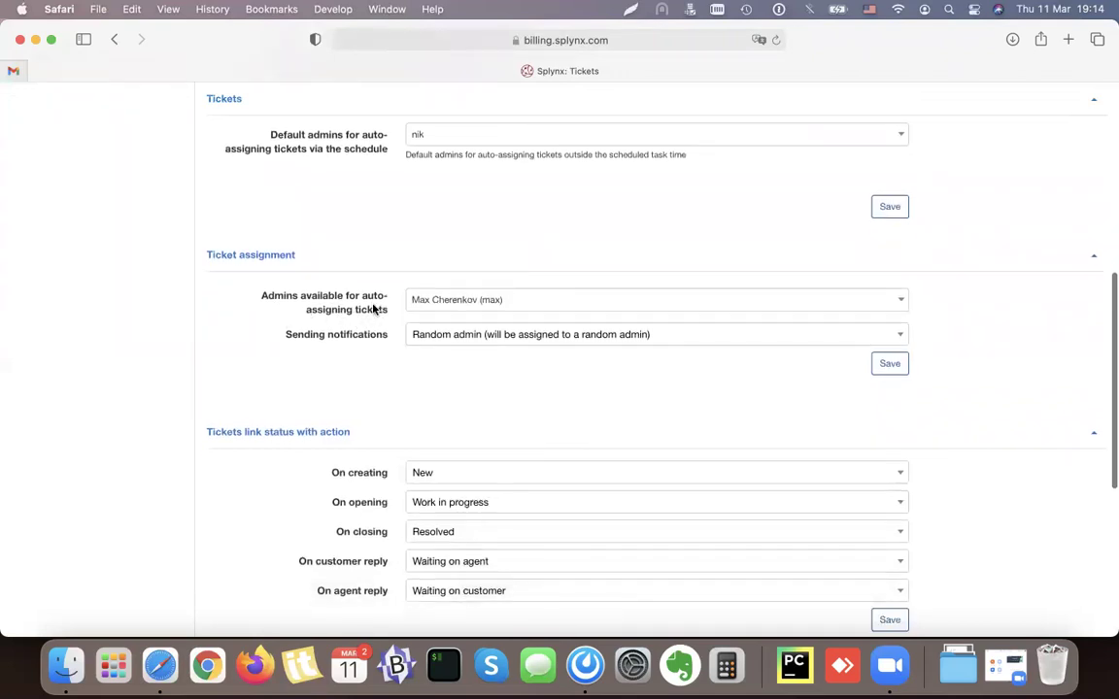
left_click(469, 307)
scroll(477, 485, "down", 4)
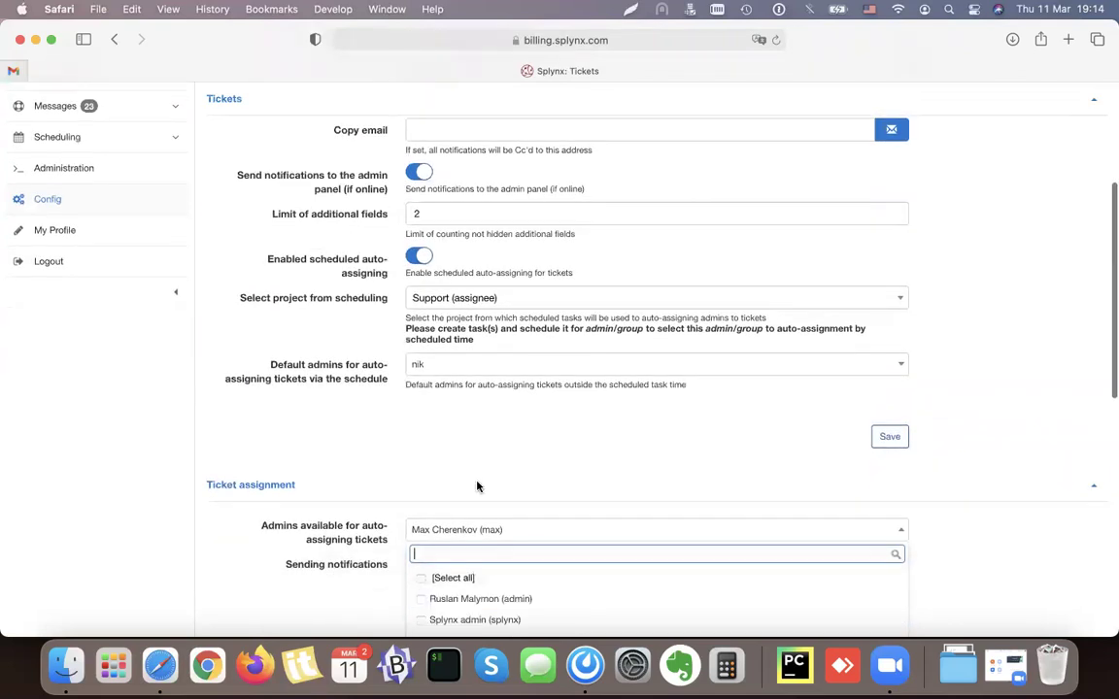
scroll(475, 534, "down", 2)
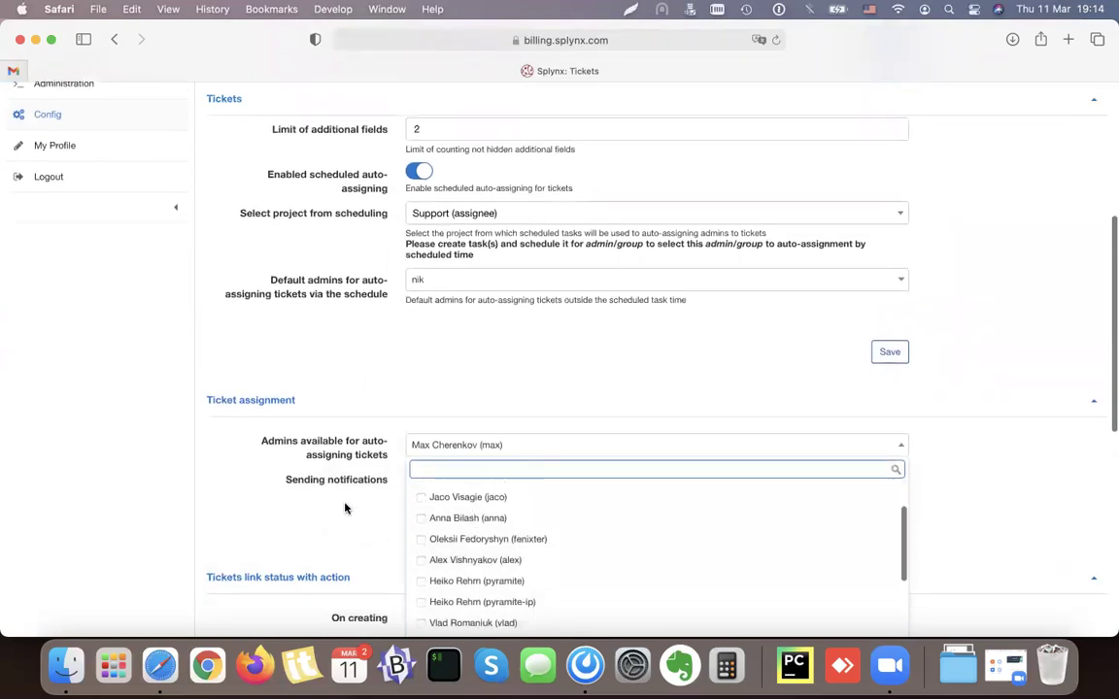
left_click(311, 490)
scroll(311, 490, "down", 4)
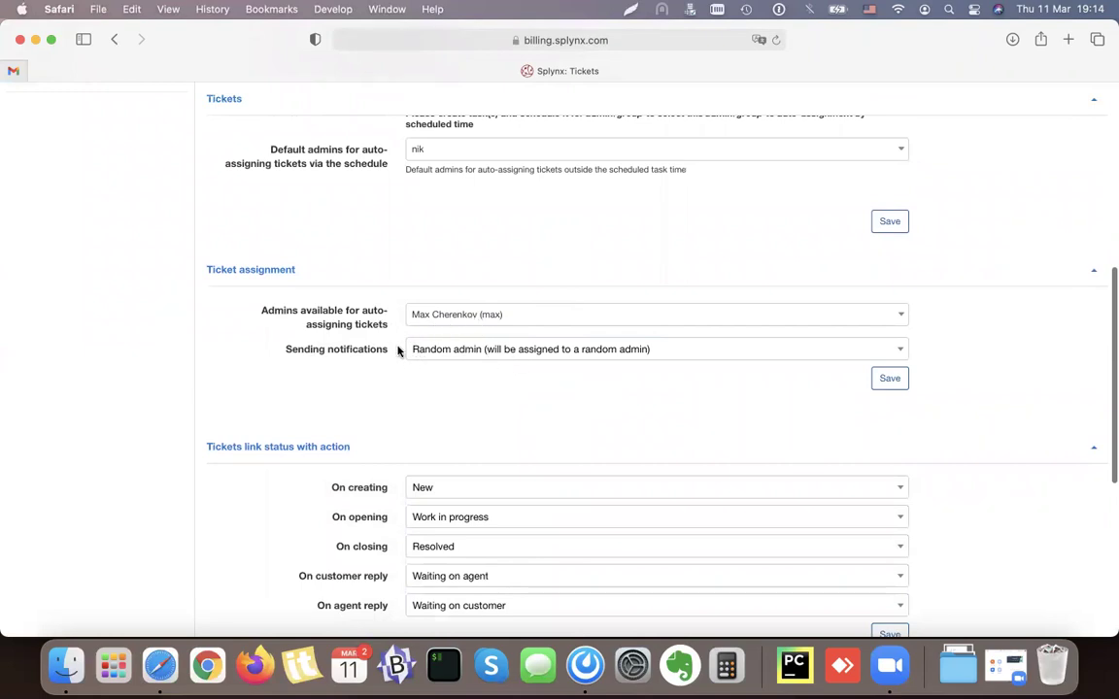
scroll(372, 335, "down", 3)
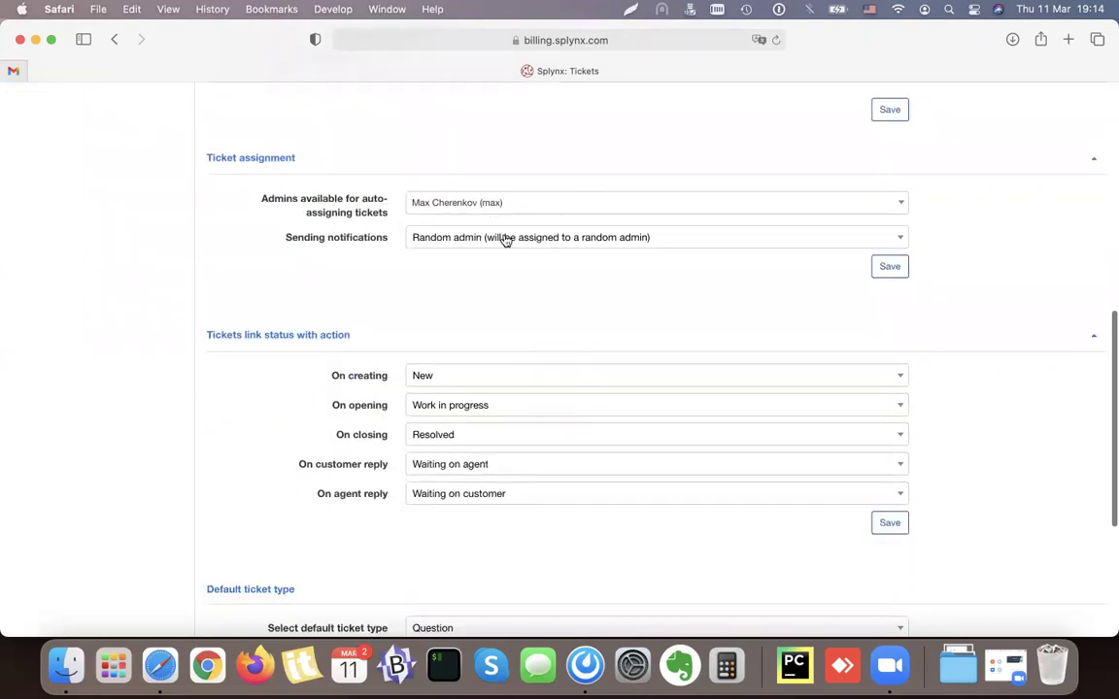
- Look through the statuses that can be linked to the ticket's On creating action, leaving the selection as is
scroll(343, 282, "down", 3)
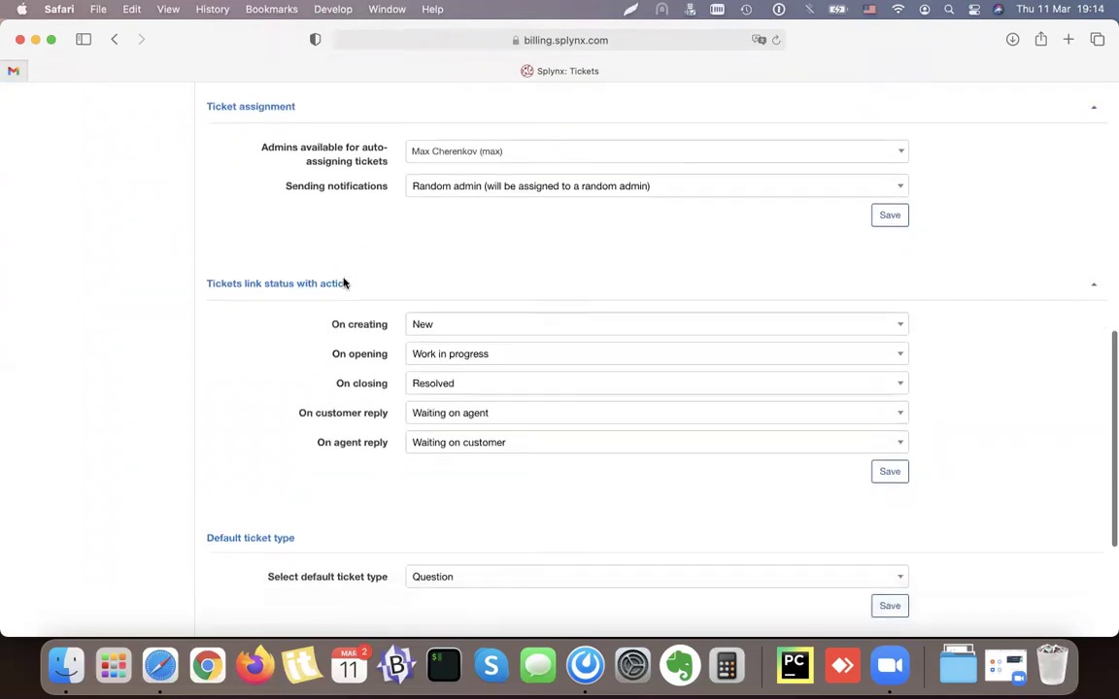
scroll(297, 244, "down", 2)
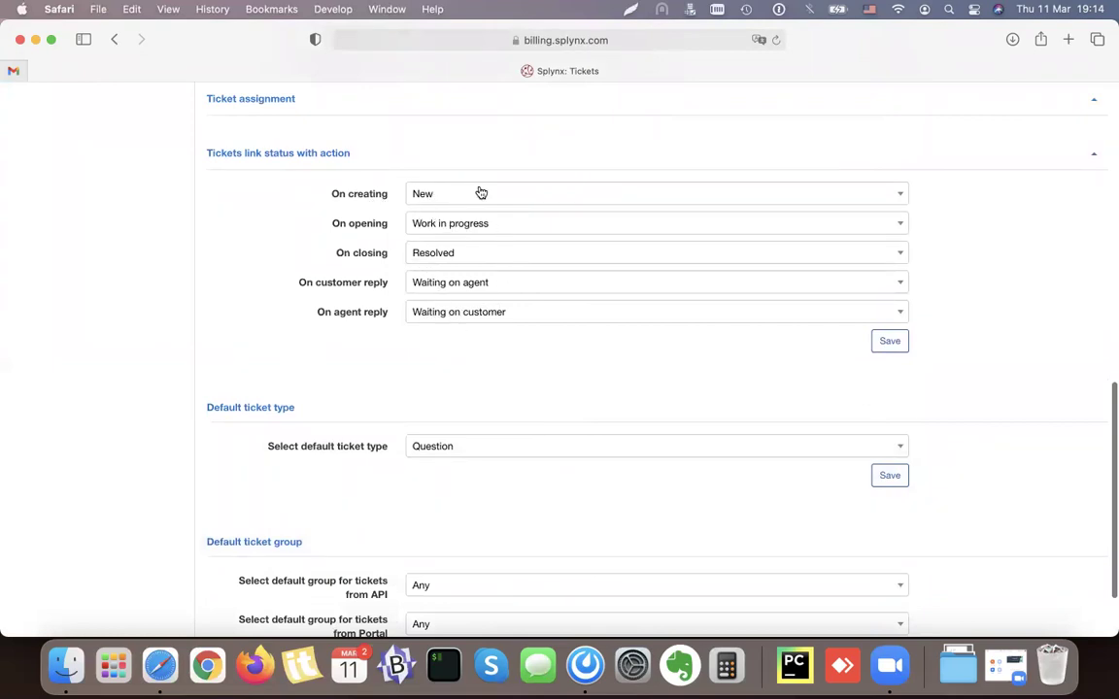
left_click(423, 200)
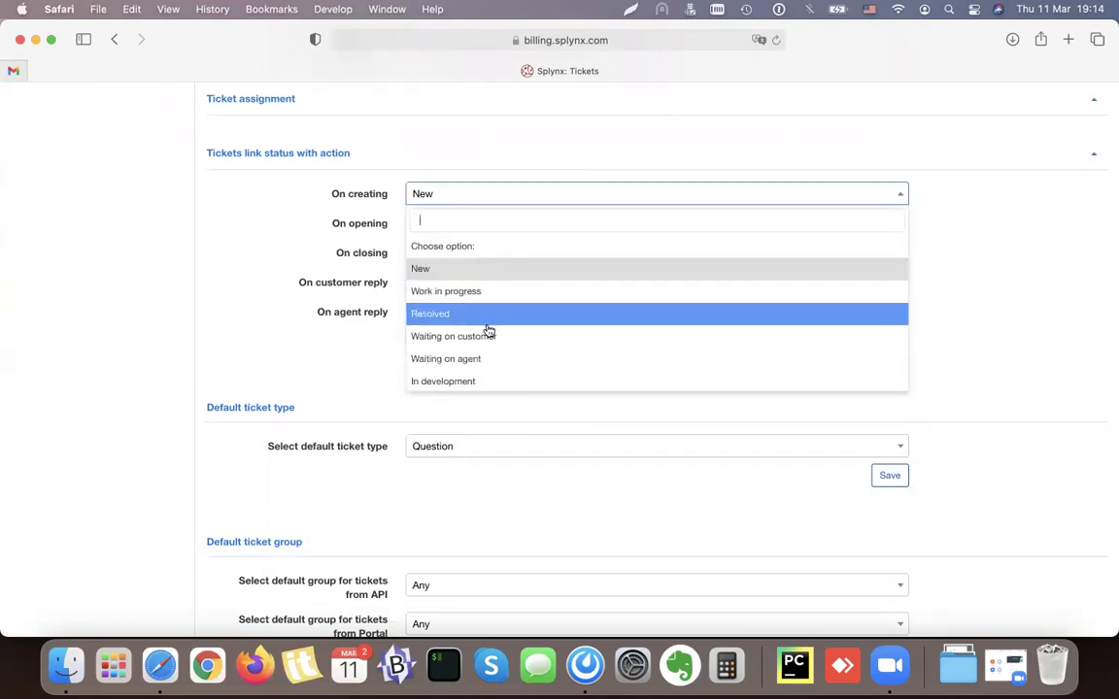
scroll(486, 326, "down", 4)
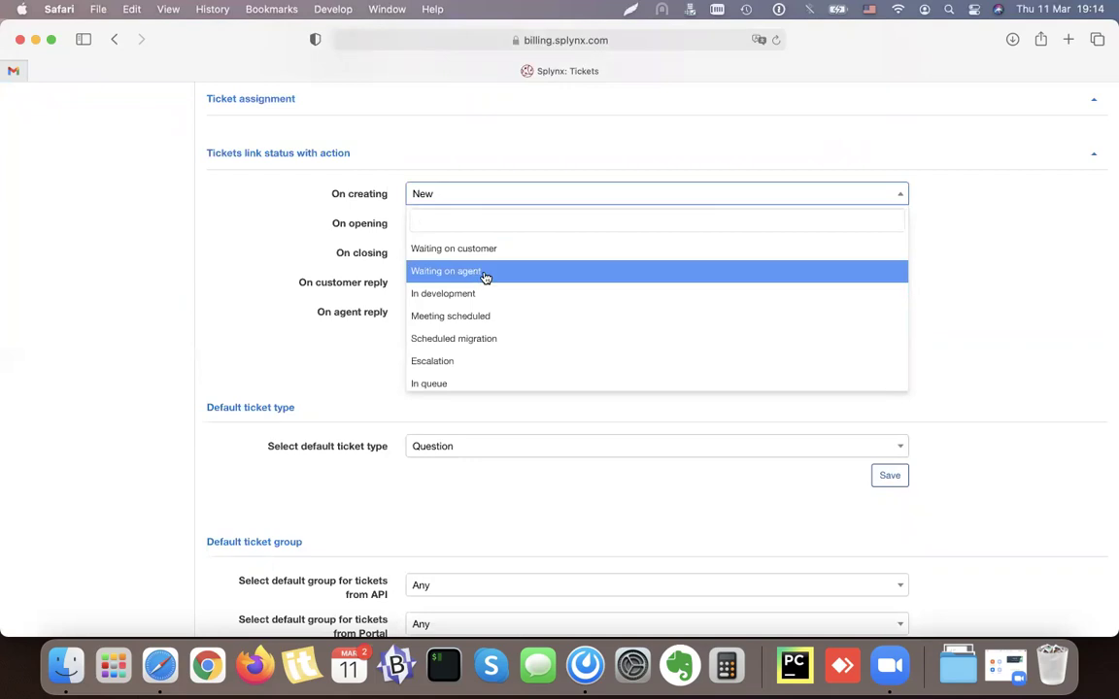
scroll(486, 278, "down", 1)
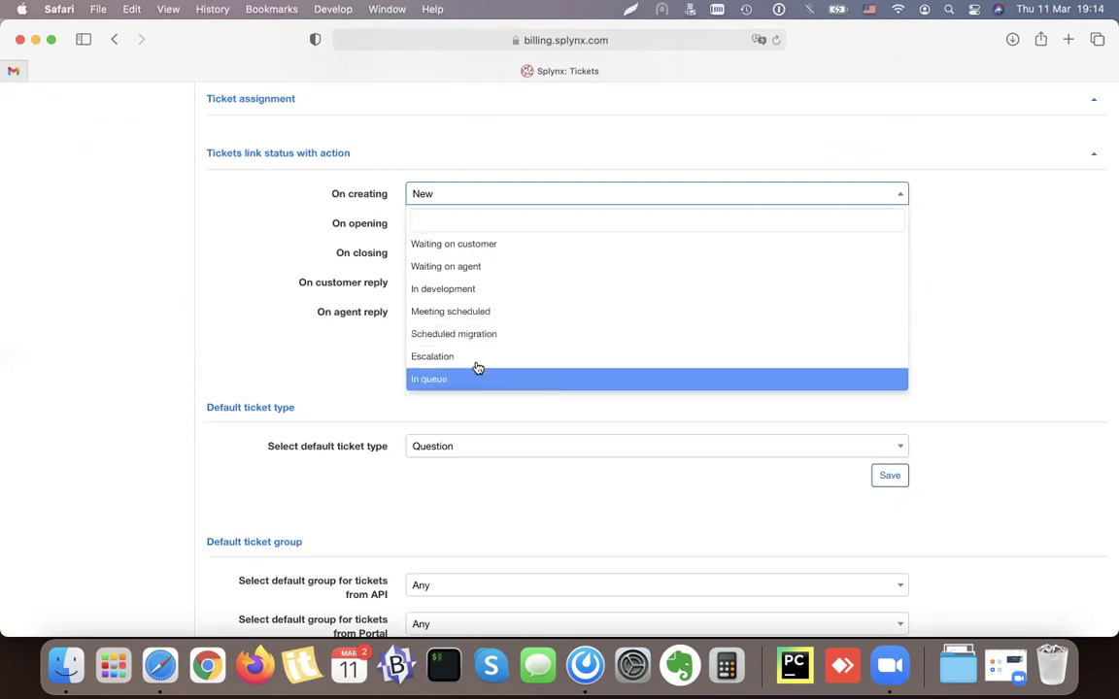
left_click(378, 216)
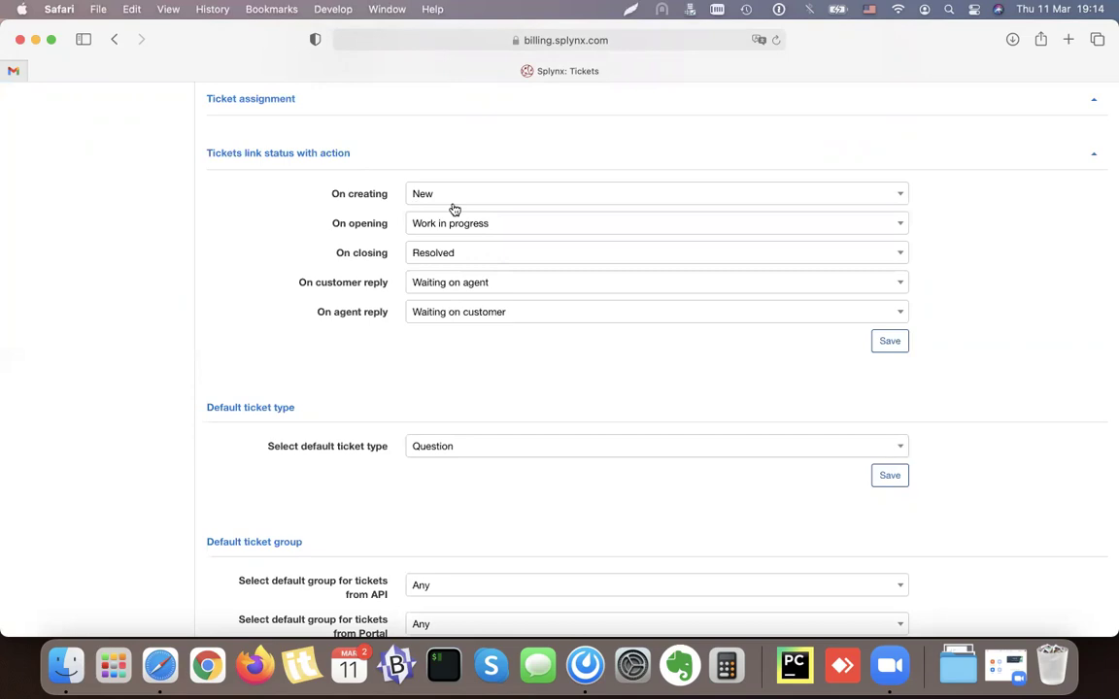
- Review the remaining status links, the default ticket type and the group options for tickets from API
scroll(368, 253, "down", 3)
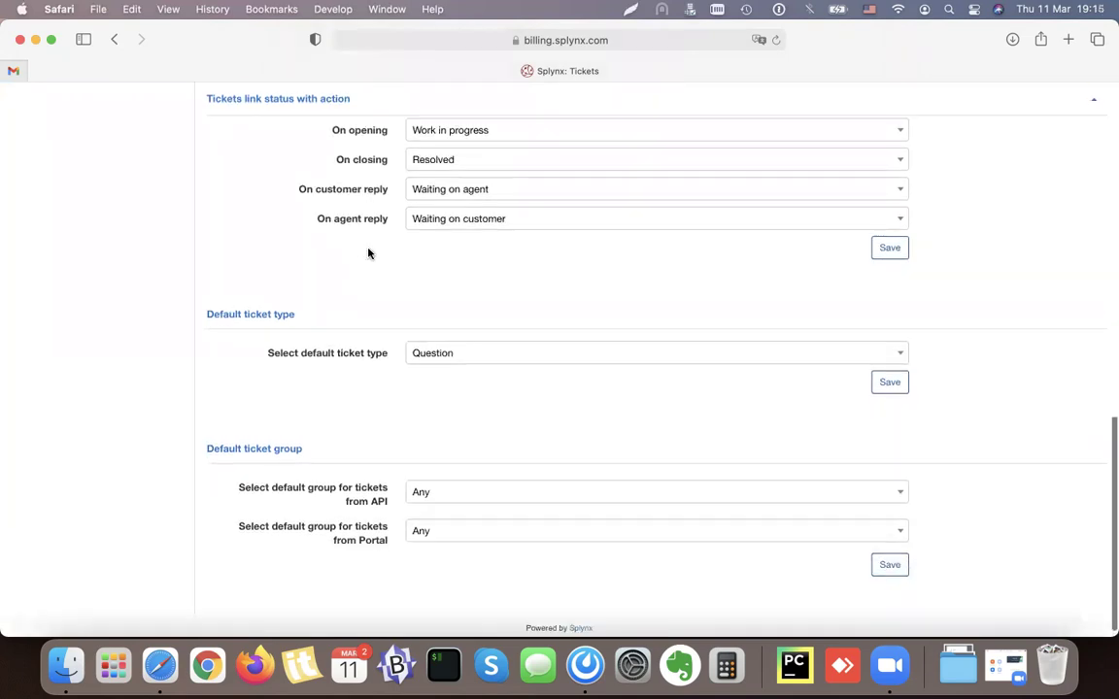
scroll(368, 253, "up", 2)
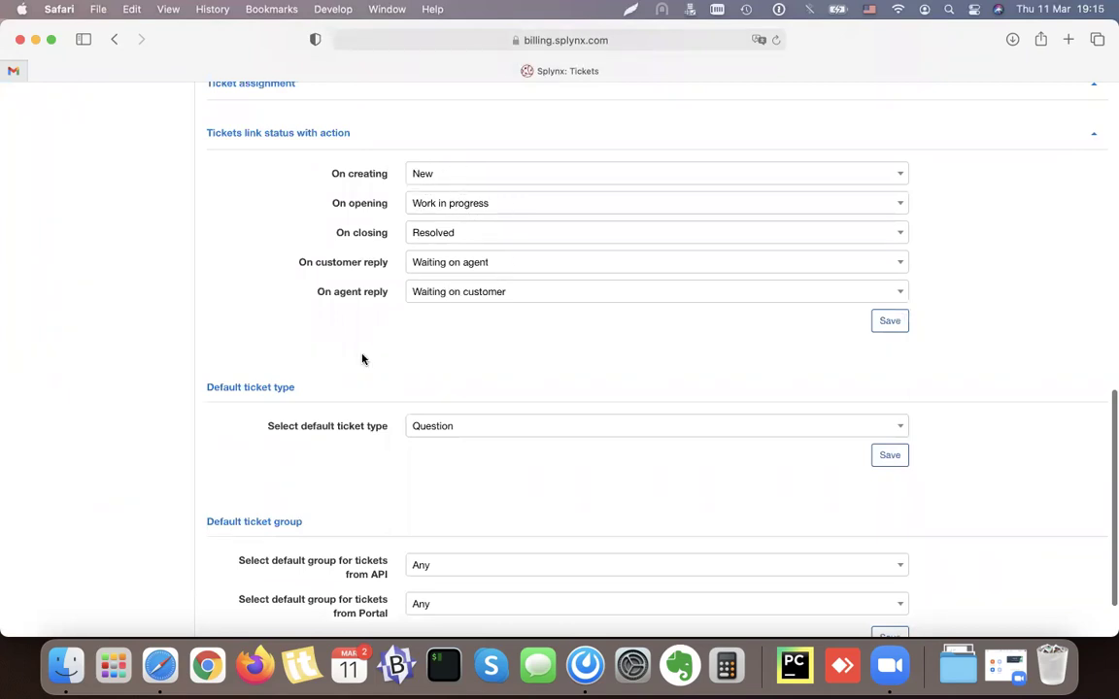
scroll(363, 360, "down", 2)
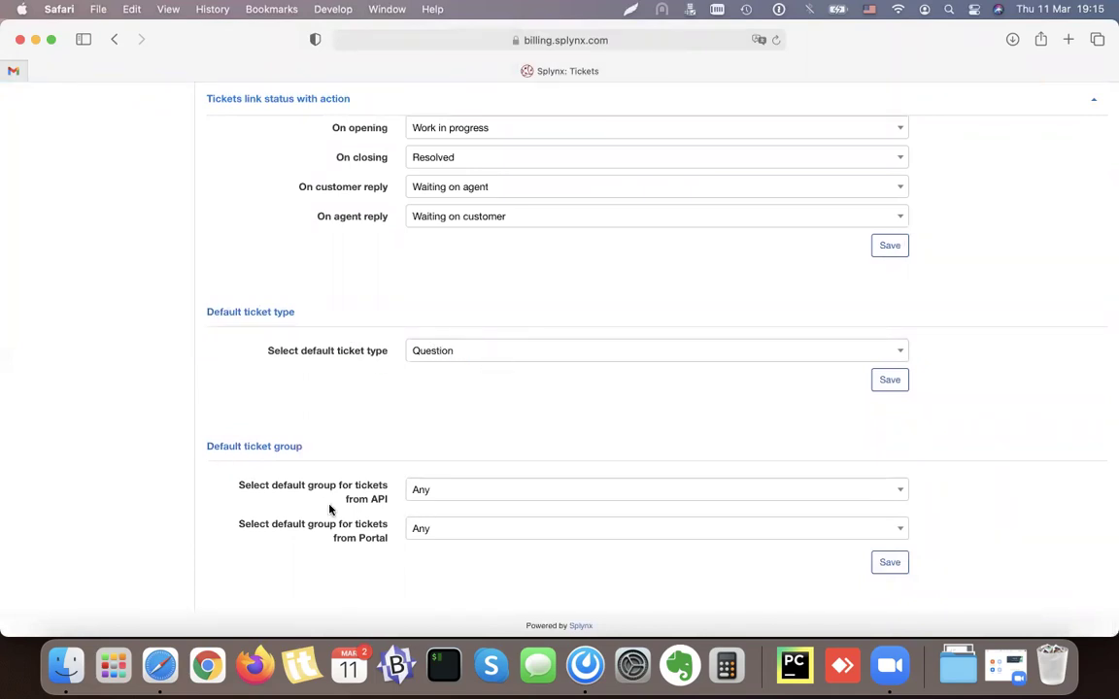
left_click(459, 501)
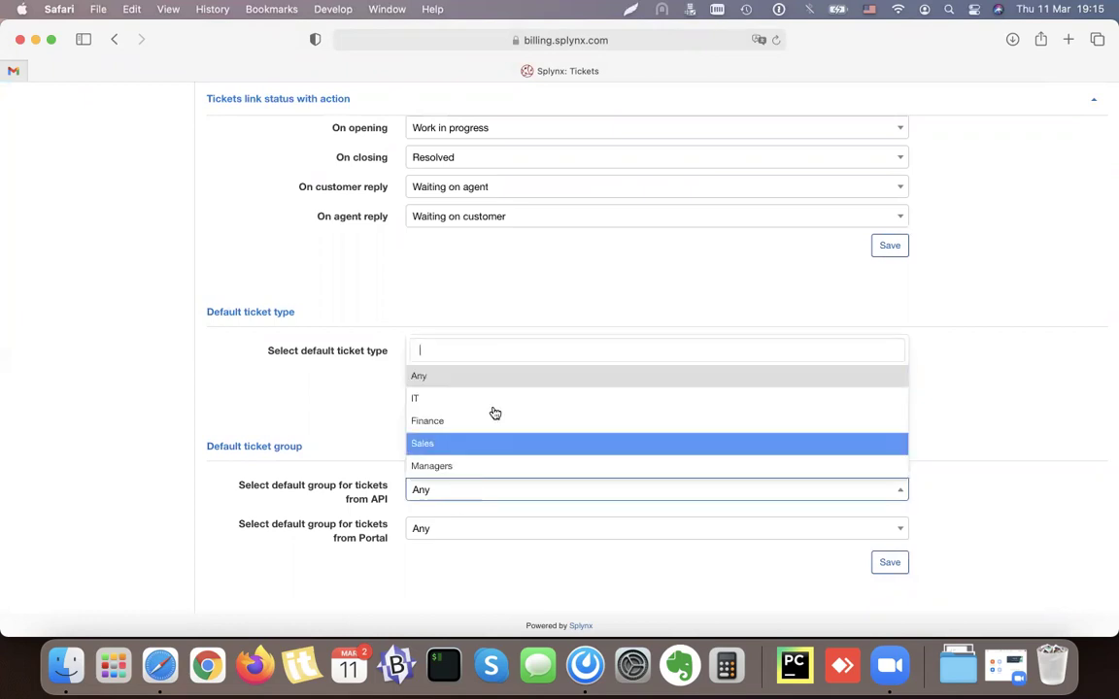
left_click(311, 485)
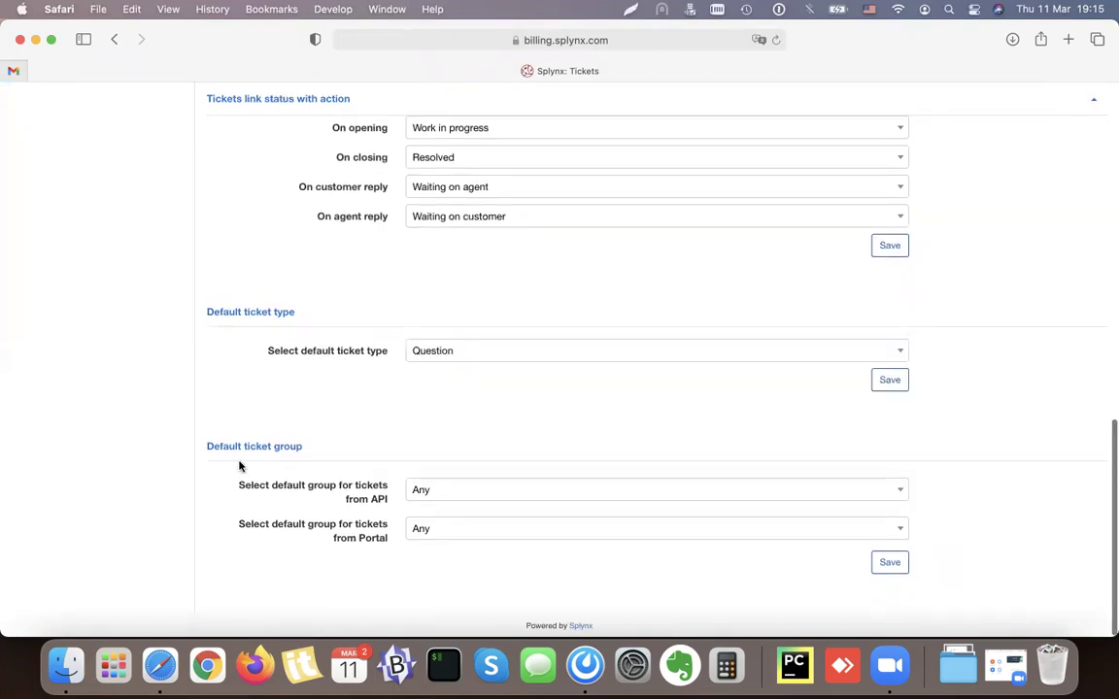
left_click(456, 494)
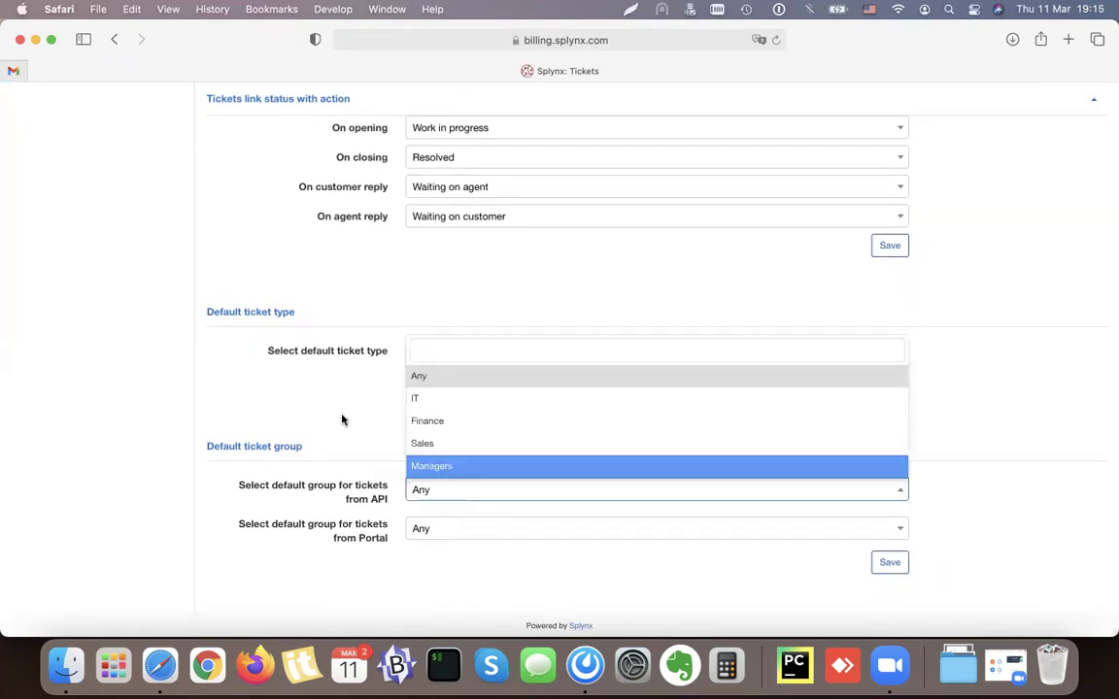
left_click(436, 426)
- Look over the ticket settings once more and return to the configuration overview
scroll(436, 425, "up", 10)
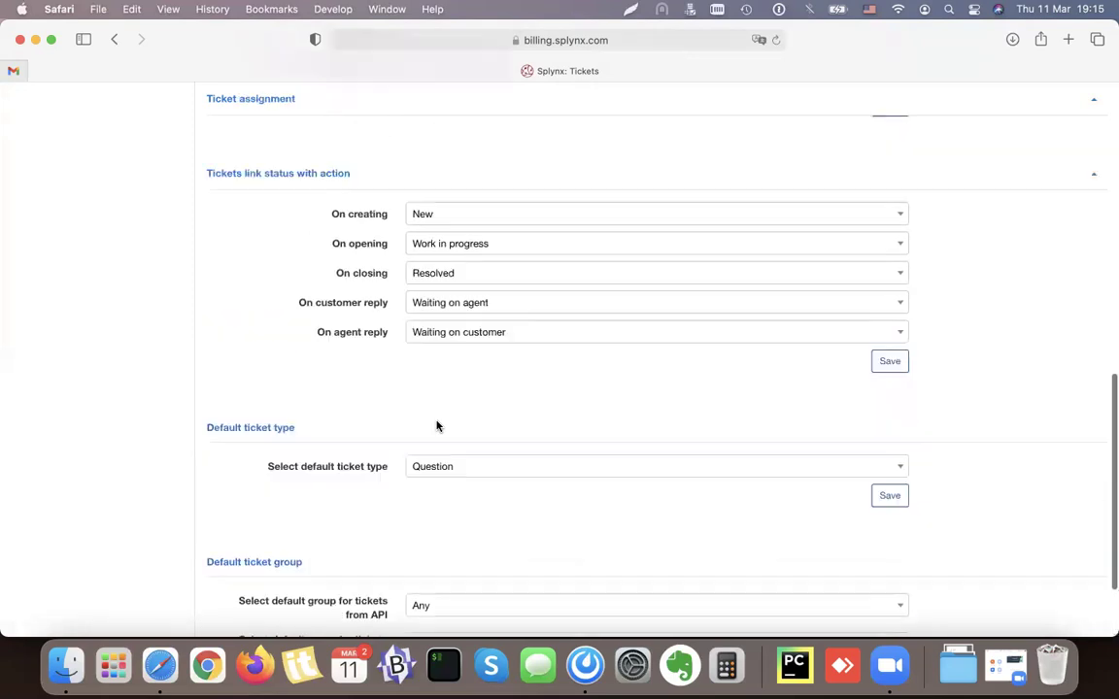
scroll(436, 425, "up", 5)
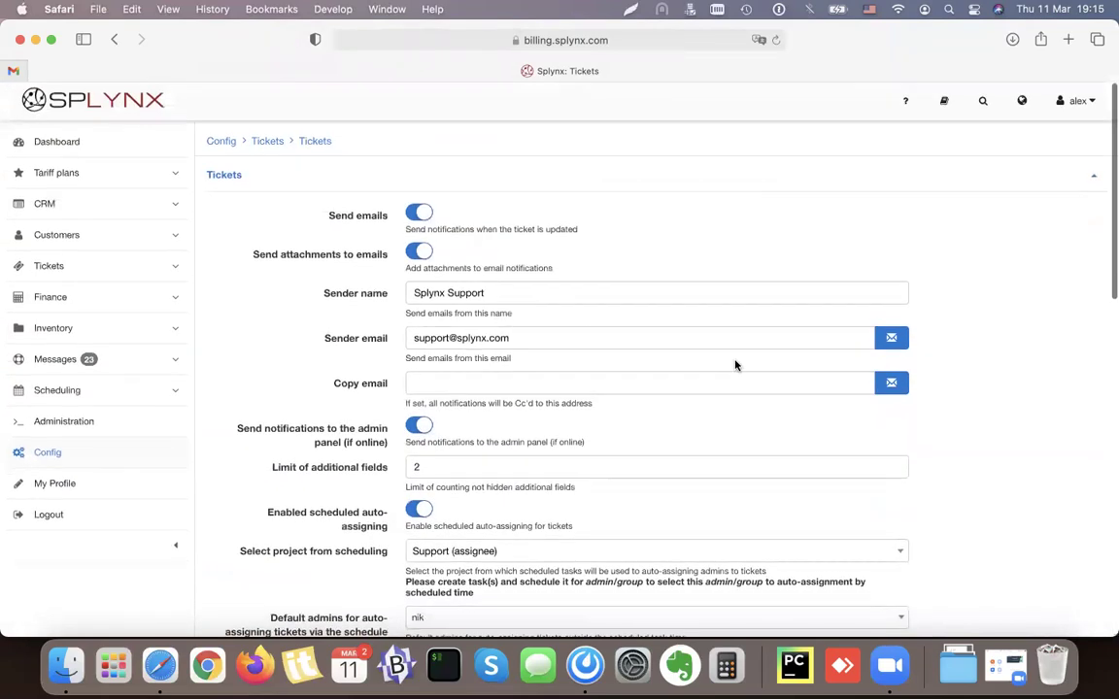
scroll(249, 368, "down", 10)
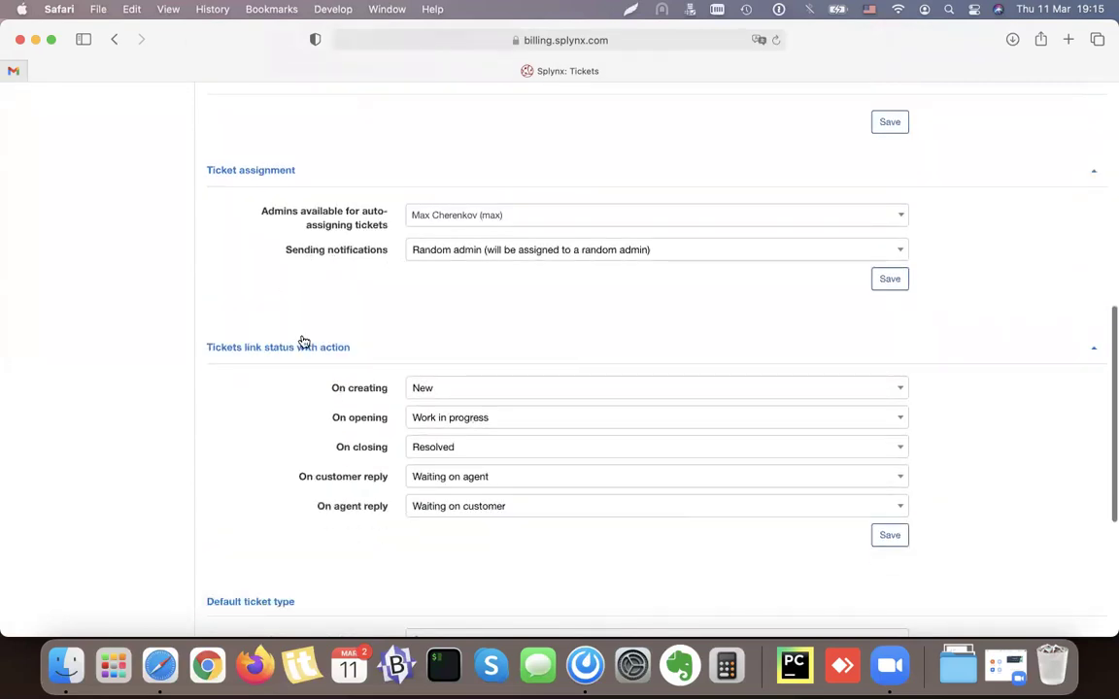
left_click(115, 41)
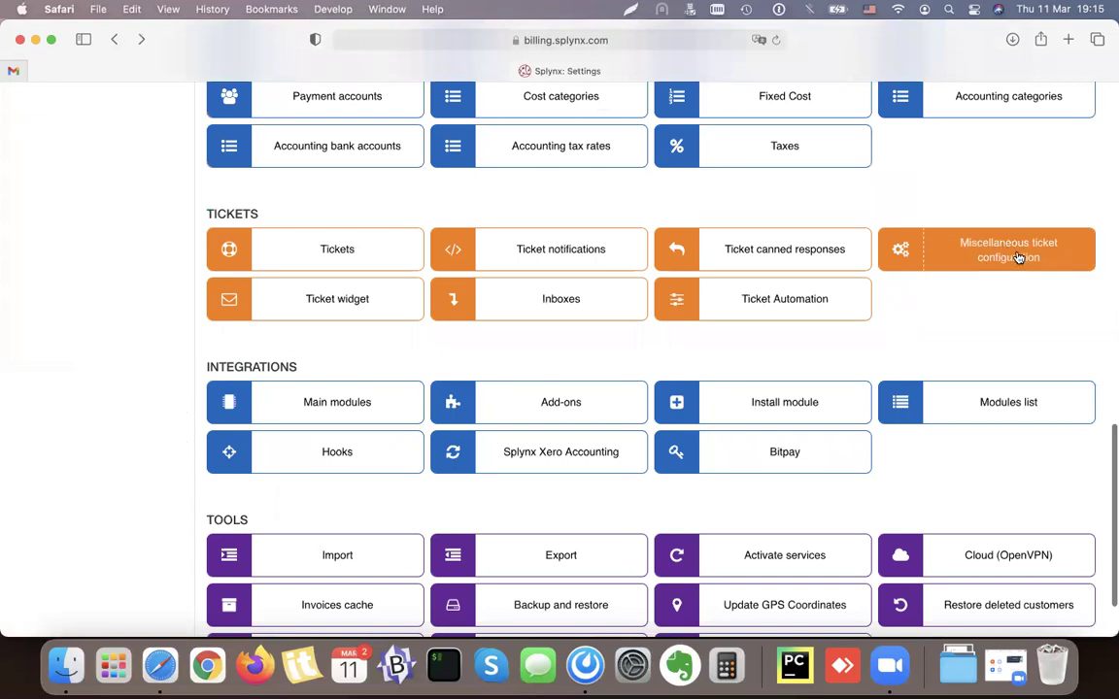
- Review the ticket statuses, types and groups in the miscellaneous ticket configuration, and return to the configuration overview
left_click(1015, 255)
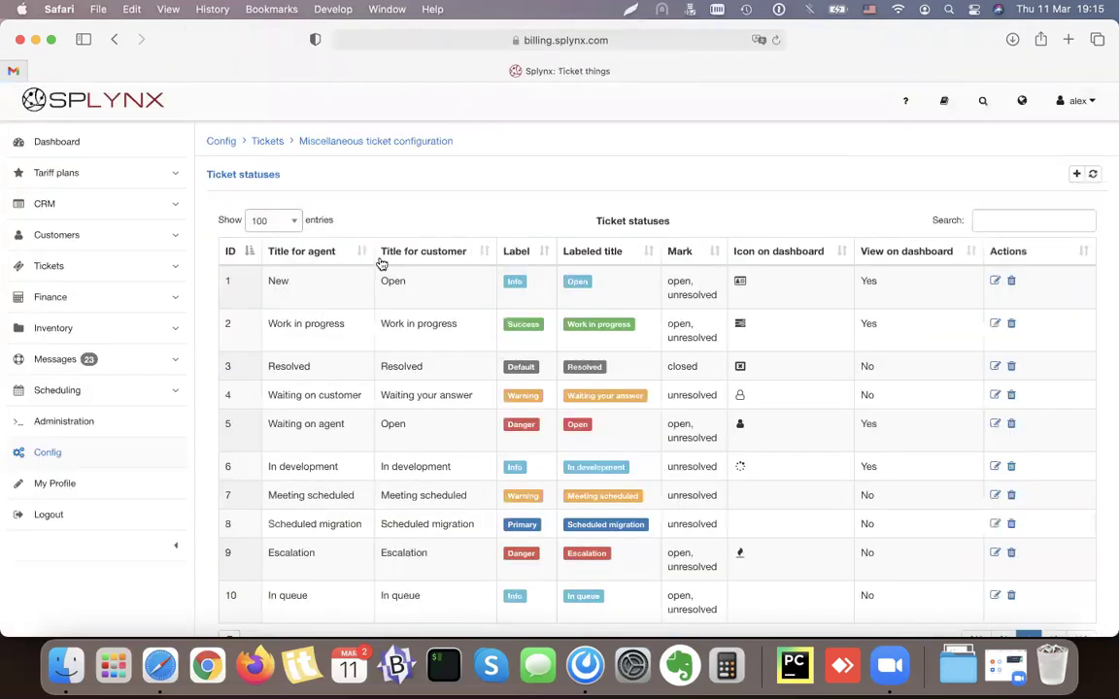
scroll(307, 280, "down", 1)
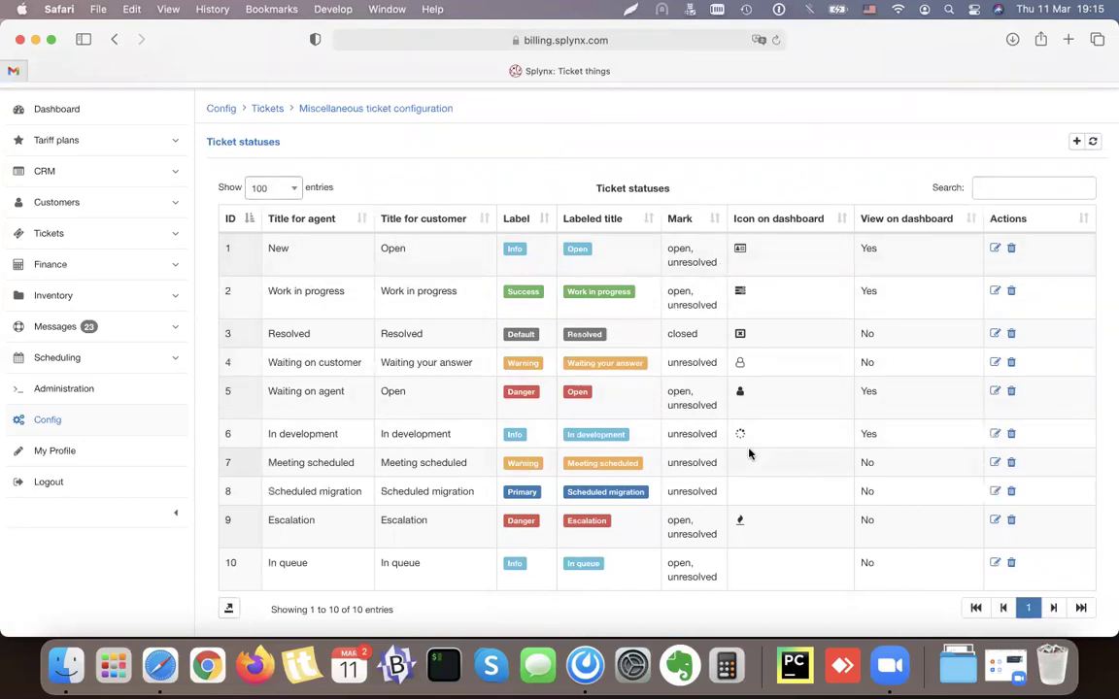
scroll(749, 453, "down", 2)
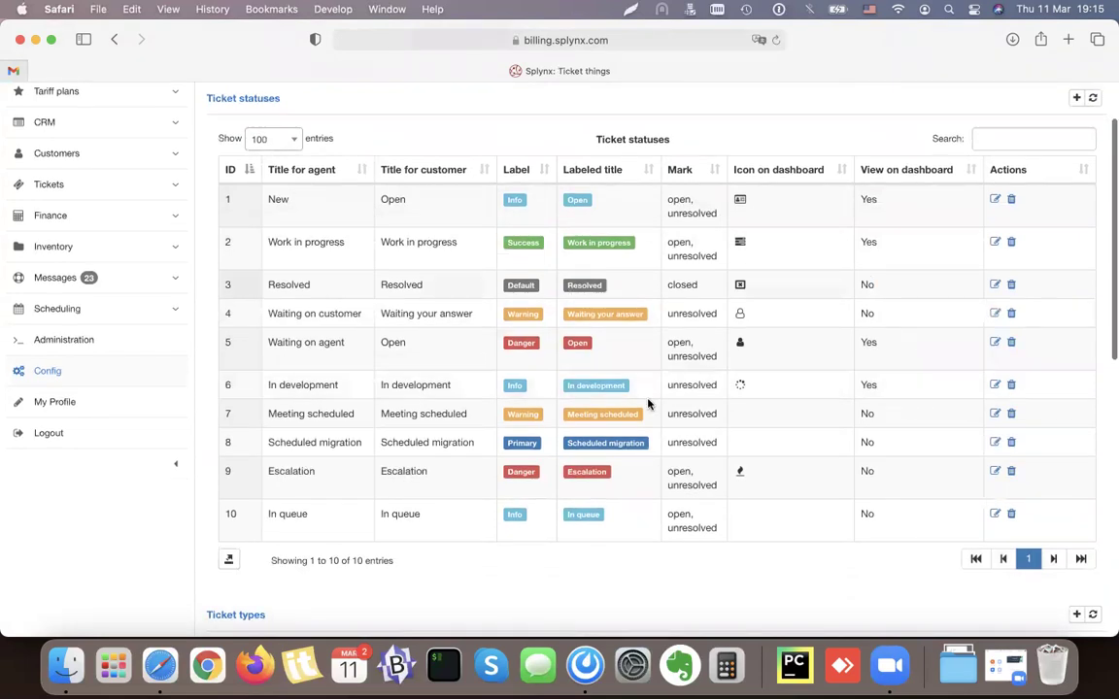
scroll(651, 404, "down", 7)
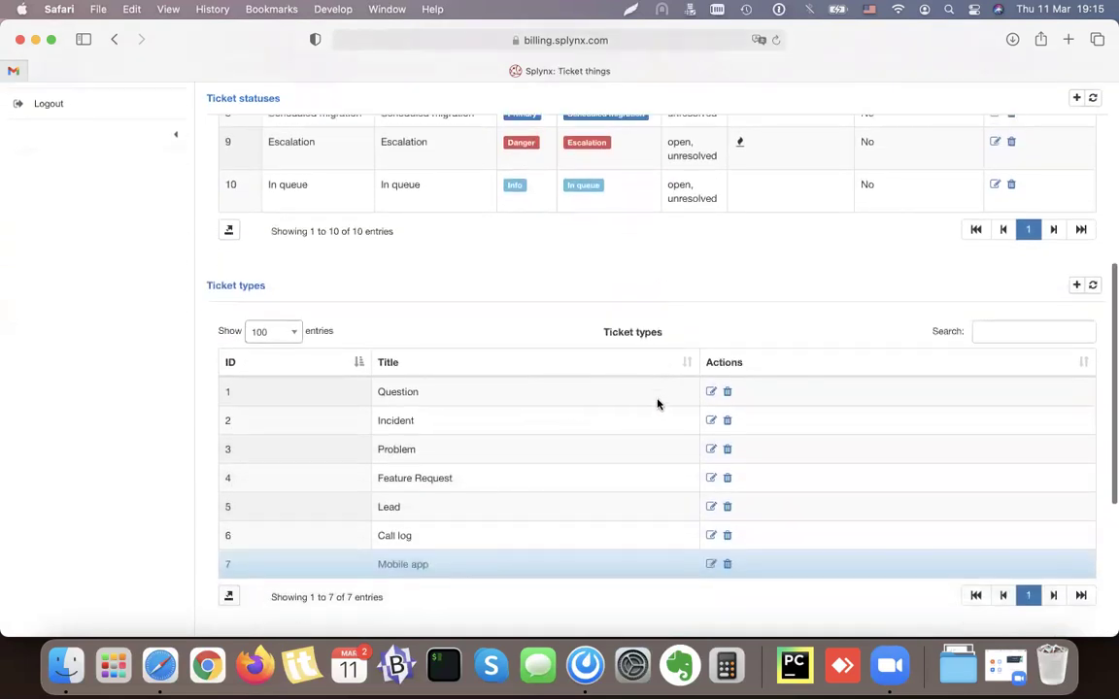
scroll(460, 486, "down", 5)
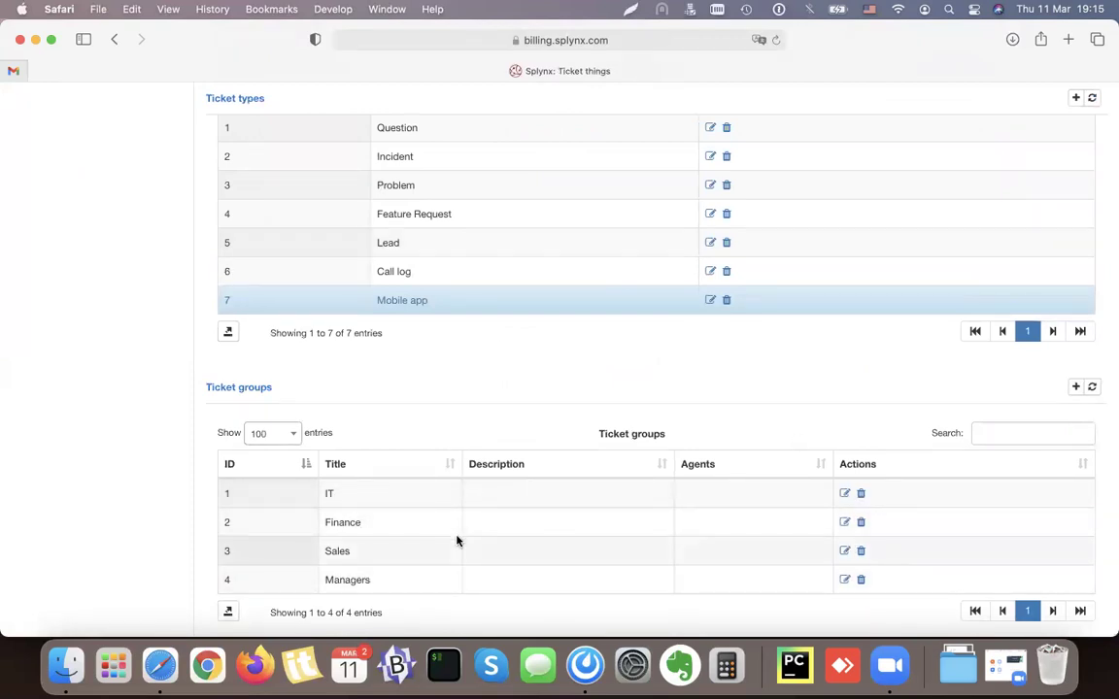
scroll(457, 541, "up", 3)
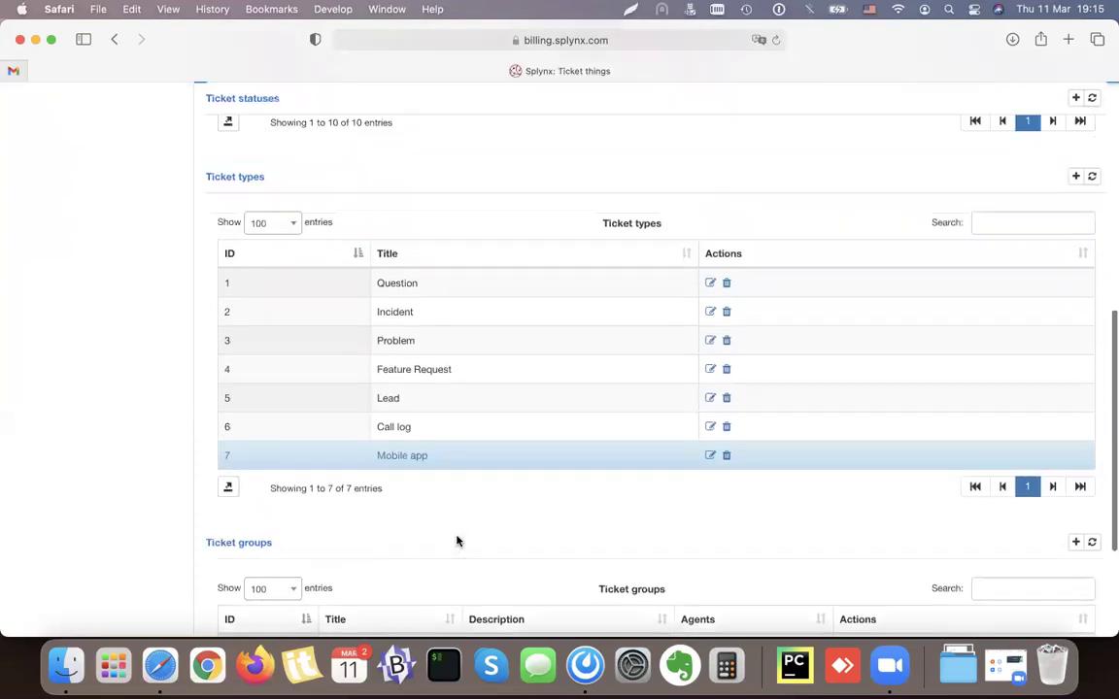
scroll(457, 539, "up", 10)
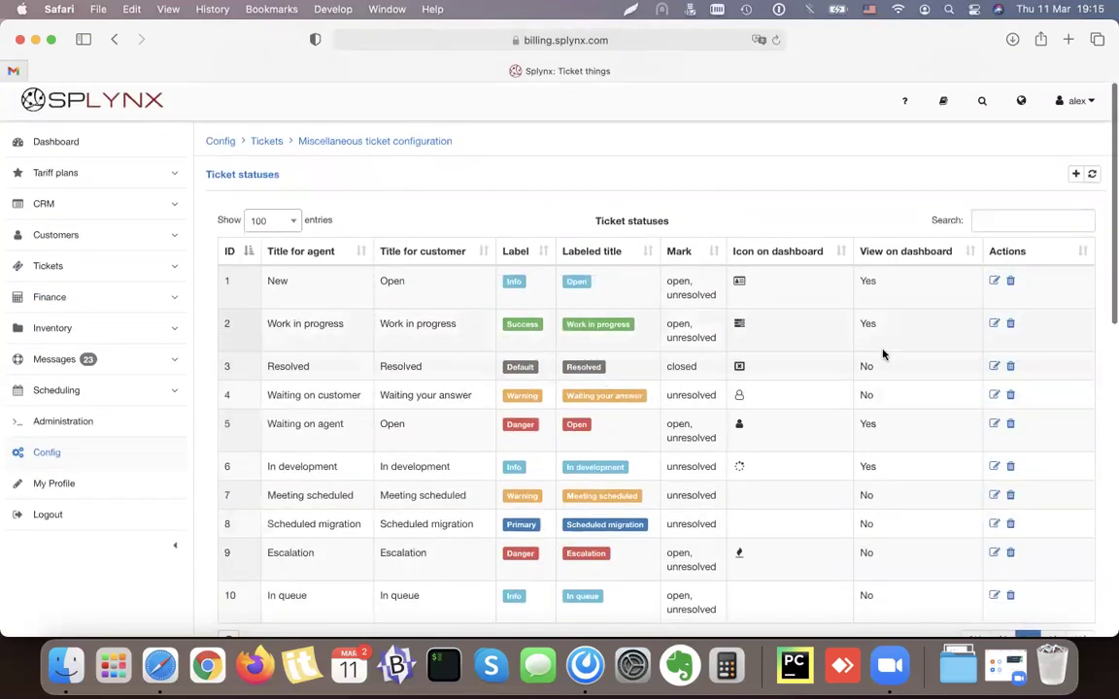
left_click(113, 40)
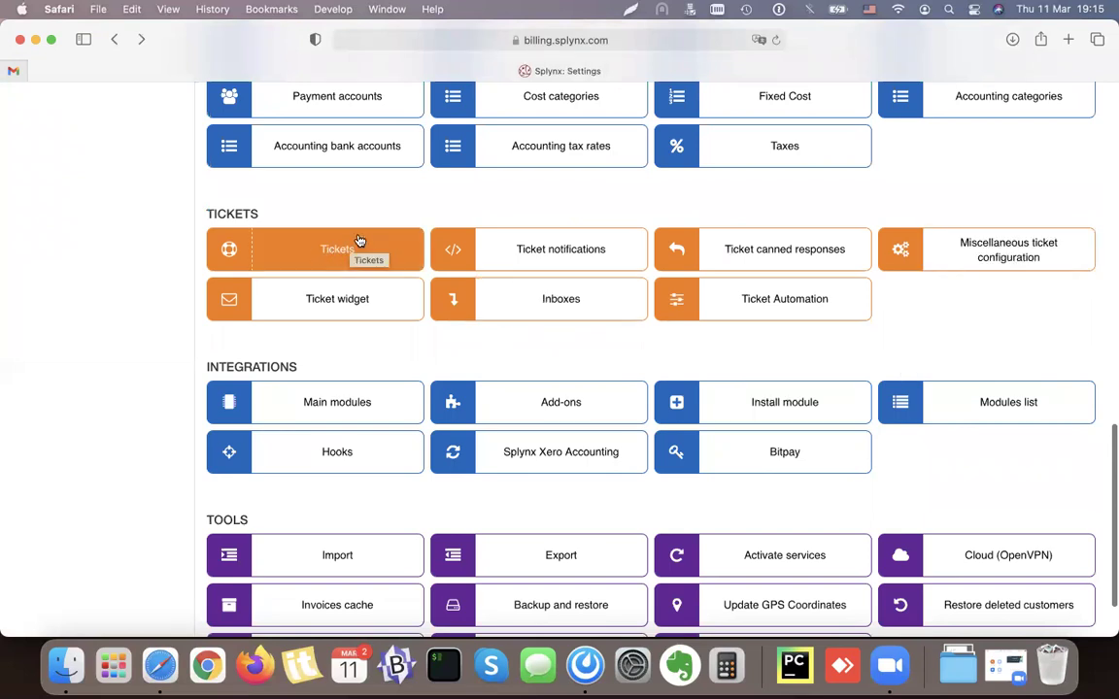
- Find "EMAIL" on the configuration page and open the main Email settings
scroll(331, 257, "up", 1)
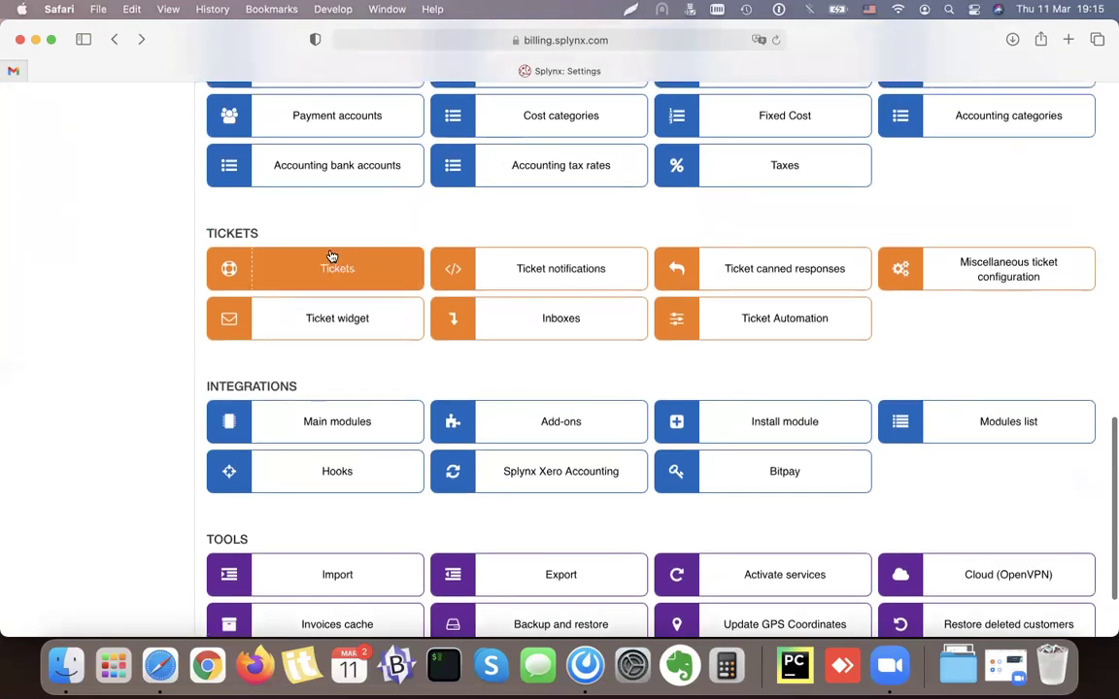
scroll(342, 265, "up", 5)
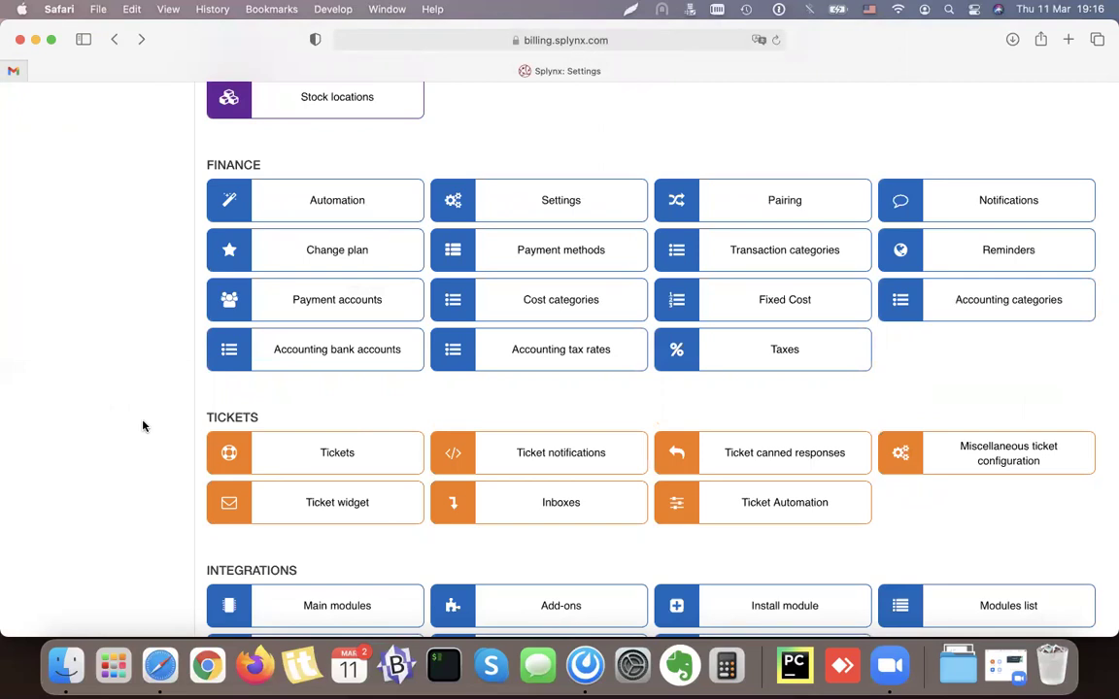
key("super+f")
type("EMAIL")
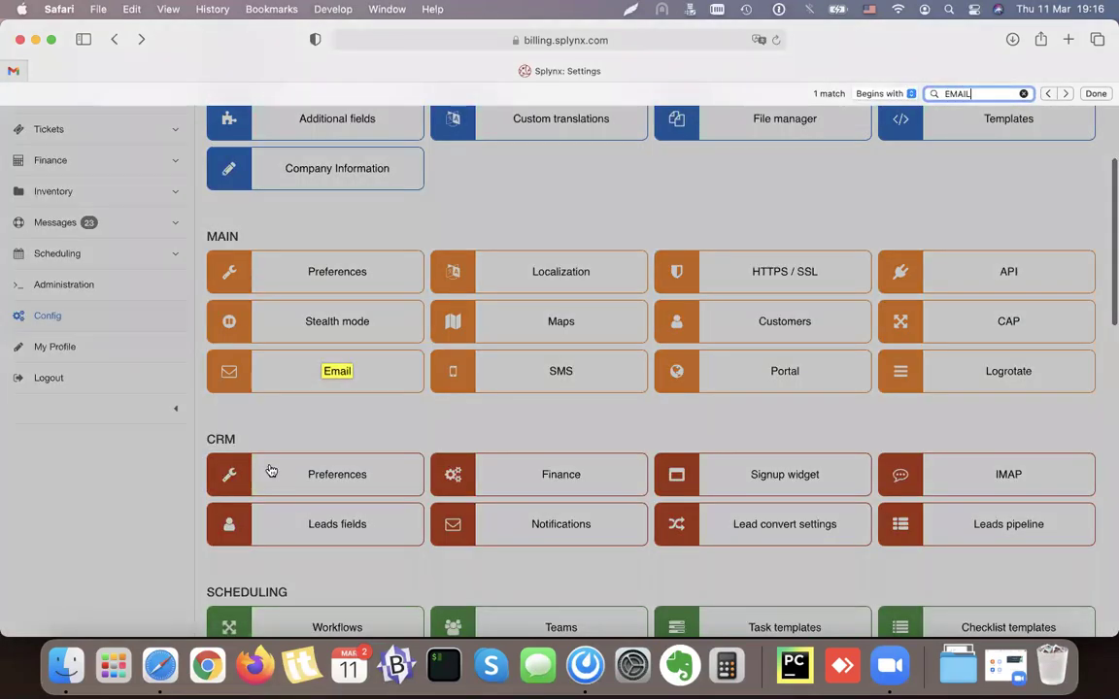
left_click(325, 385)
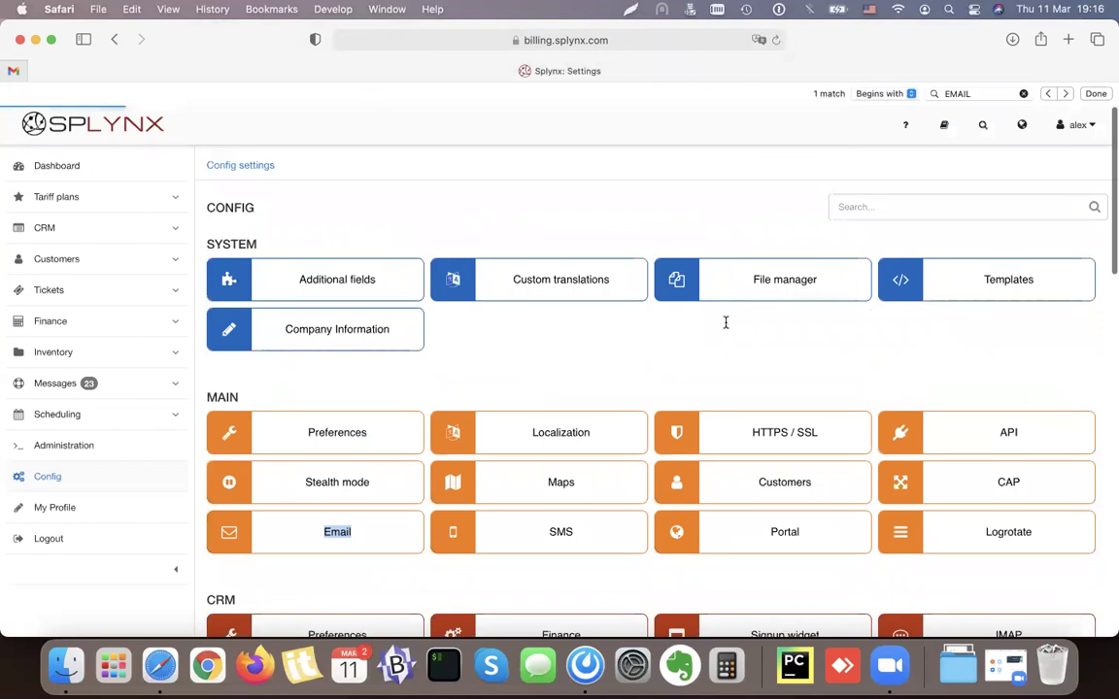
- Examine the email sender settings and the SMTP transport configuration, and go back to the configuration overview
scroll(288, 347, "up", 10)
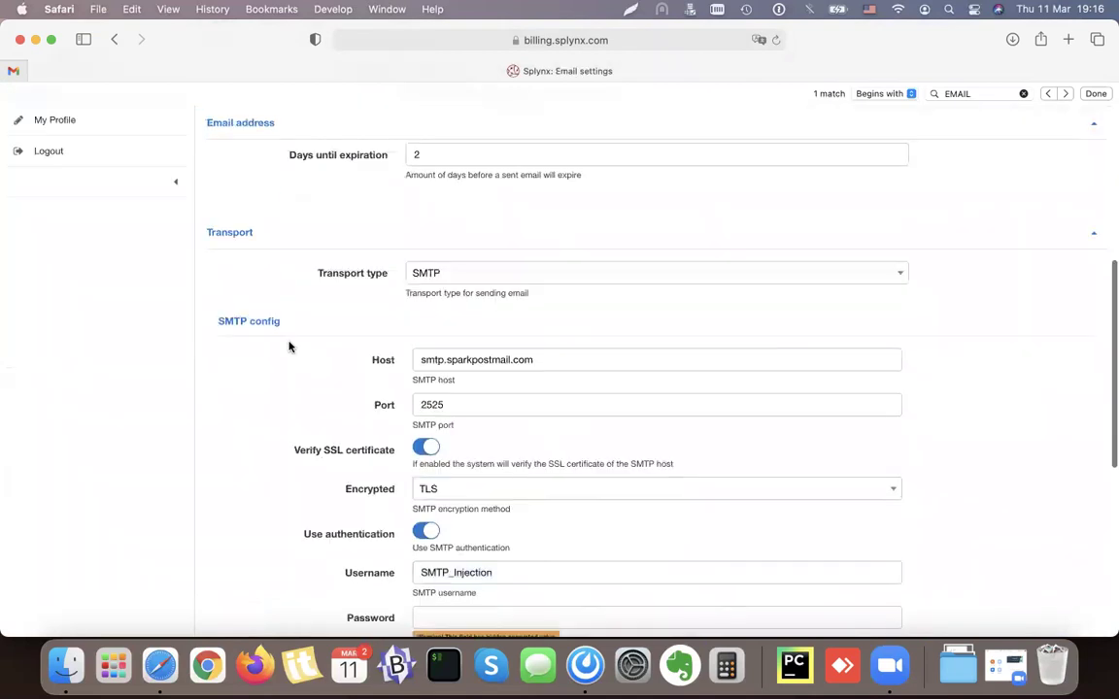
scroll(311, 310, "down", 3)
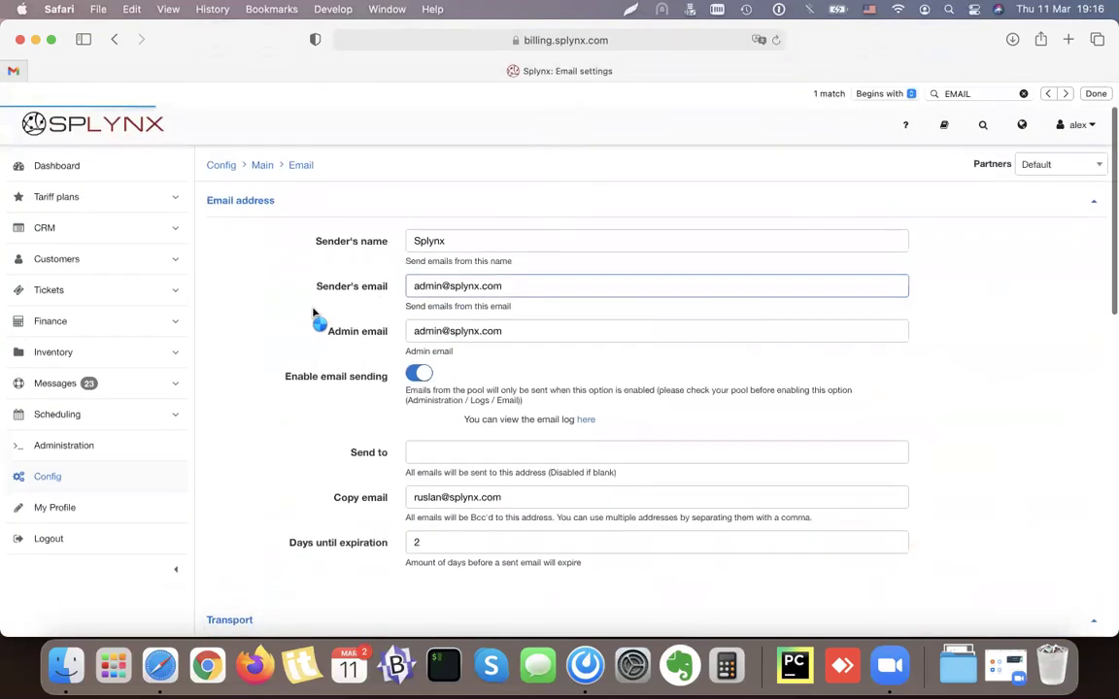
scroll(301, 305, "down", 10)
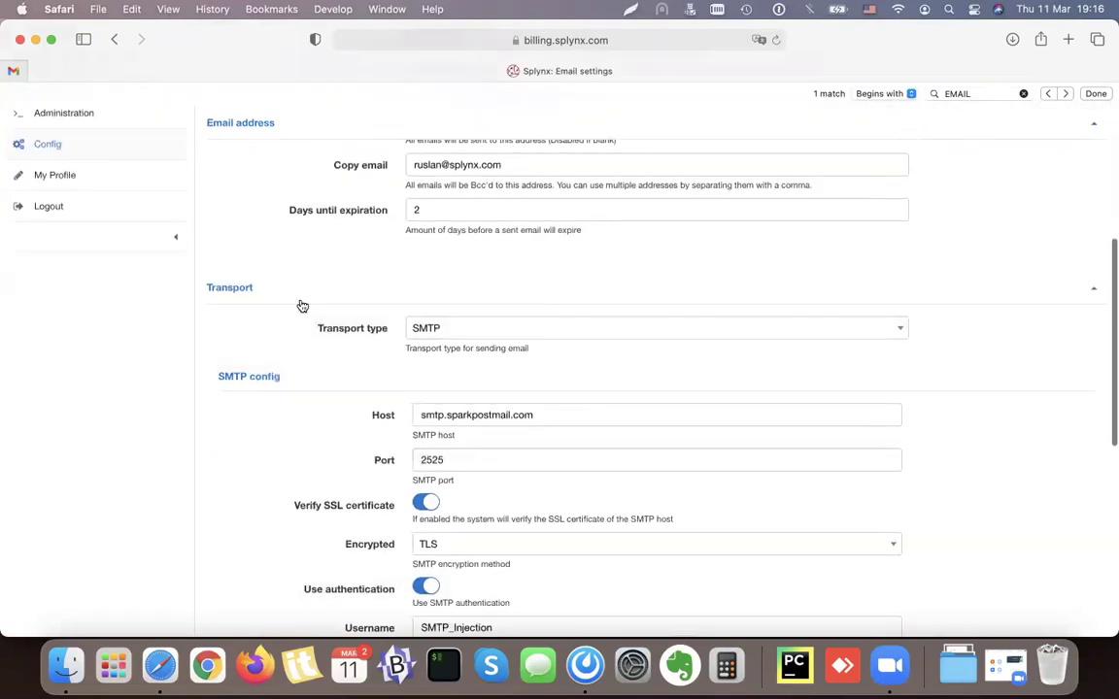
left_click(114, 40)
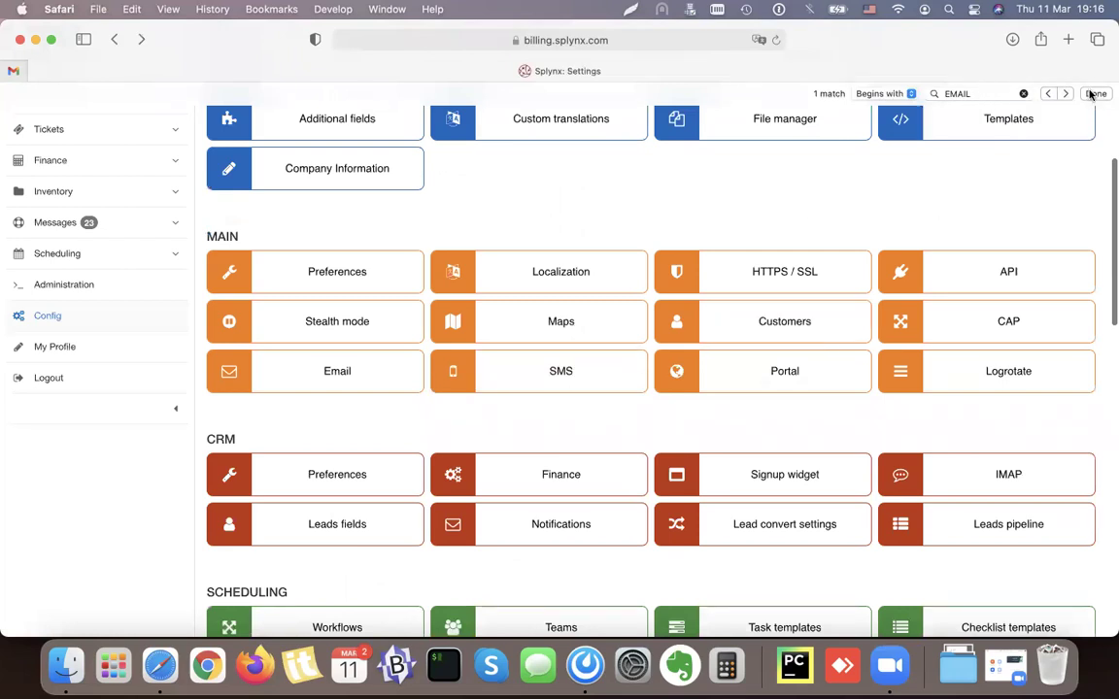
- Search the configuration page for "TIC", close the search and open the general Tickets settings
left_click(991, 93)
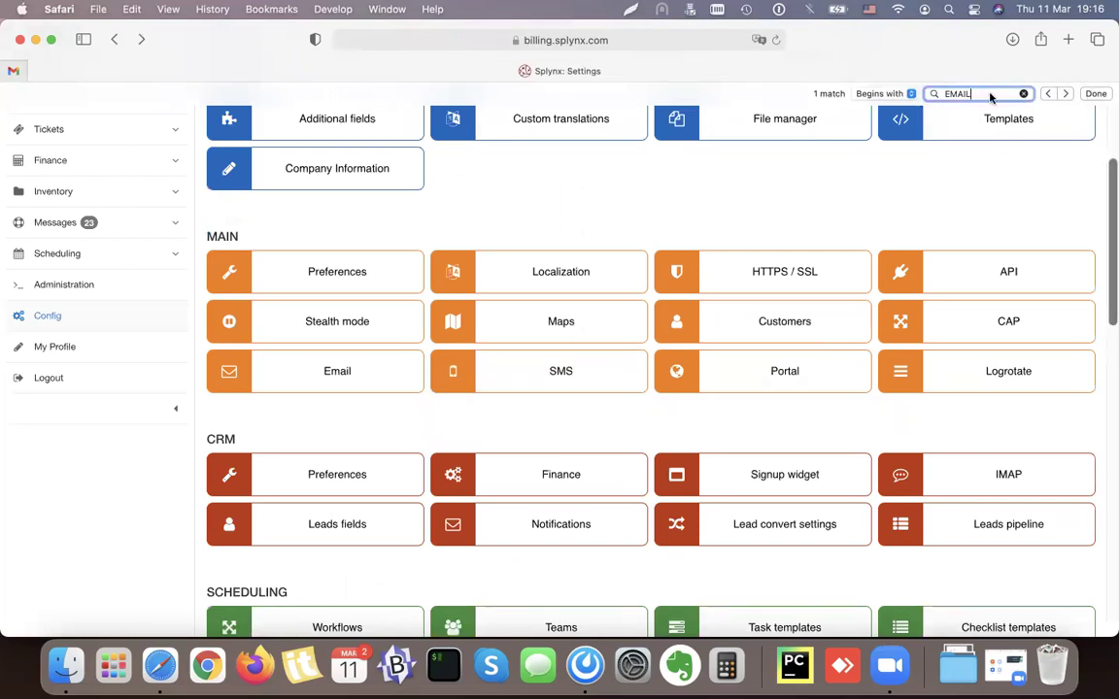
type("TIC")
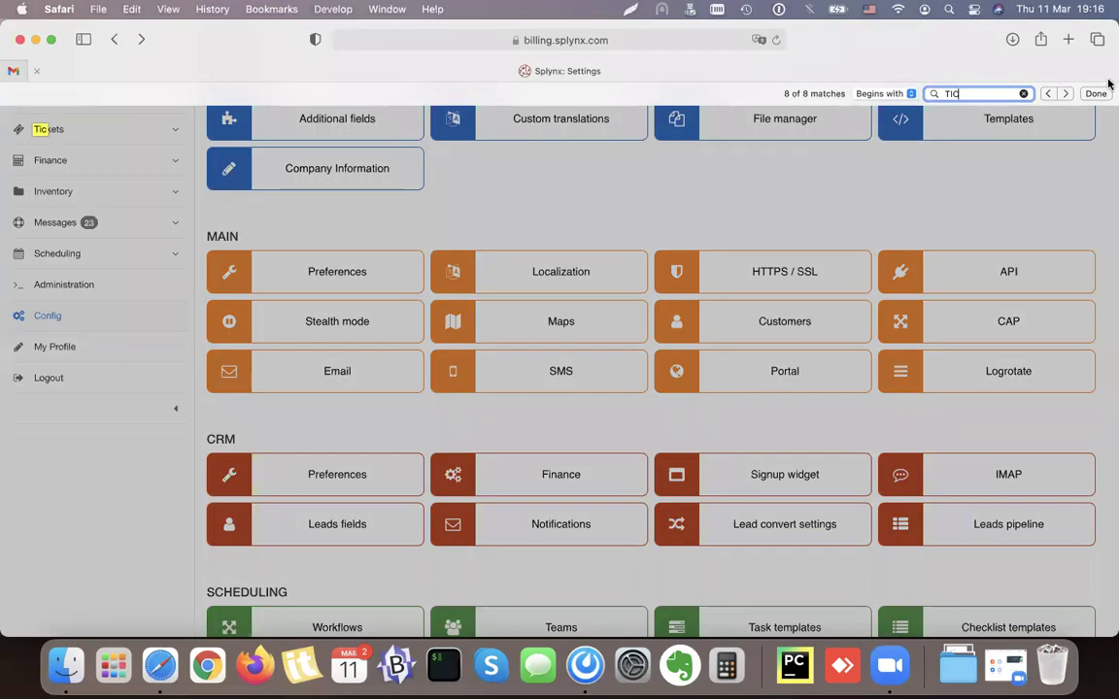
key("Escape")
scroll(1102, 163, "down", 10)
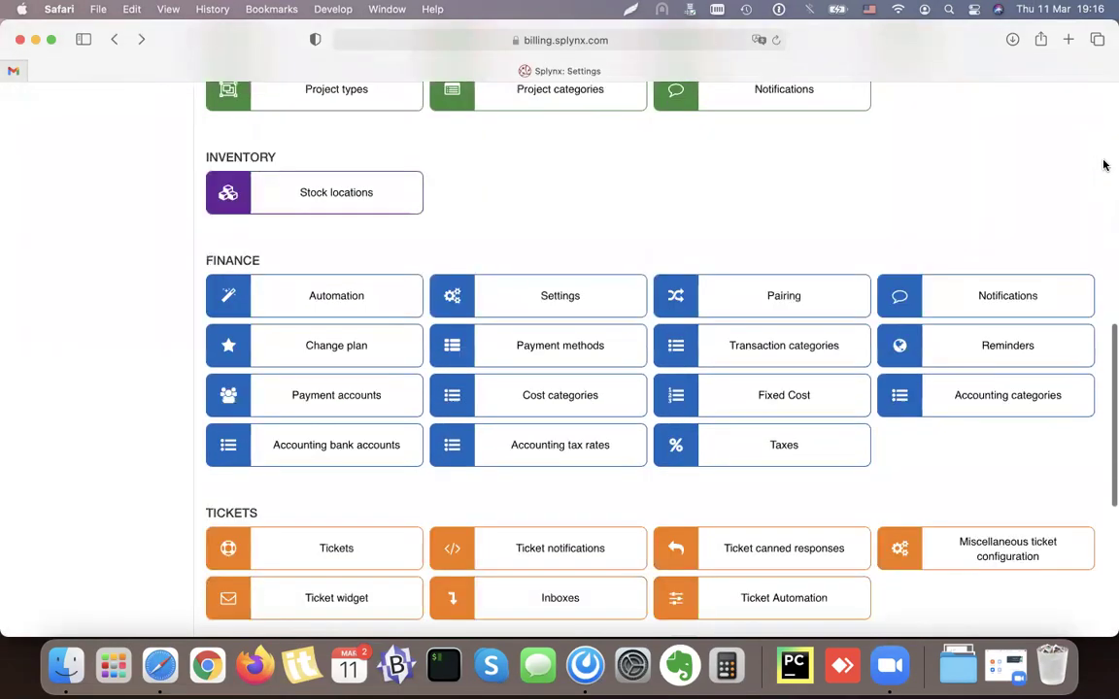
scroll(1104, 165, "down", 5)
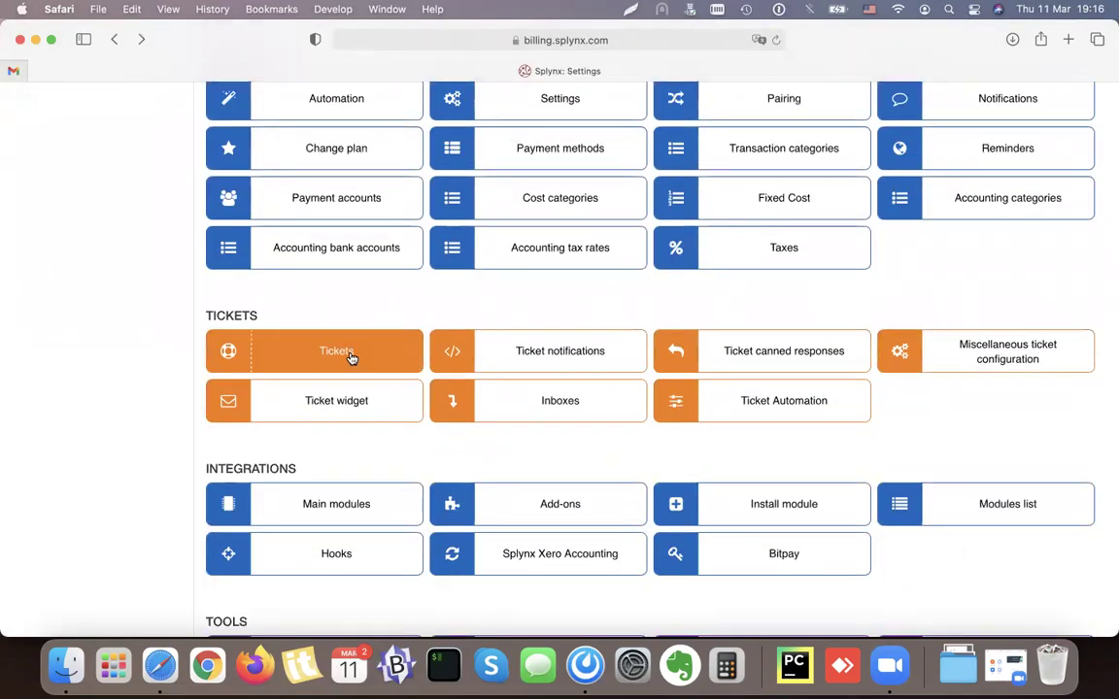
left_click(315, 342)
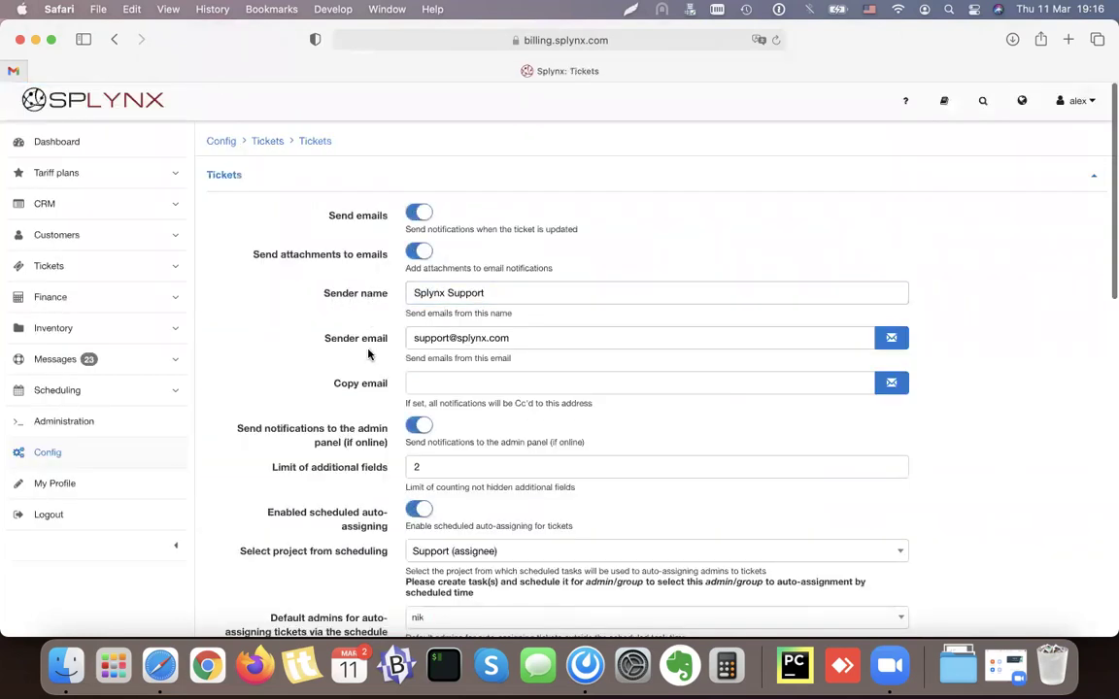
- Check the sender email option for ticket notifications and return to the configuration overview
double_click(414, 357)
scroll(408, 320, "down", 3)
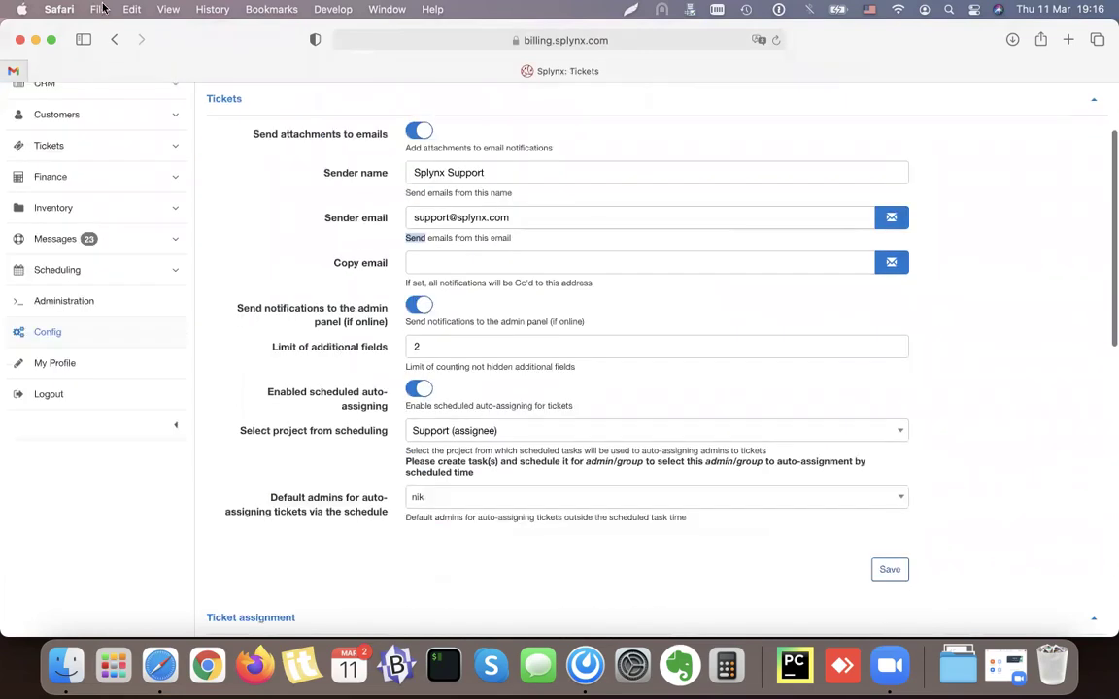
left_click(114, 39)
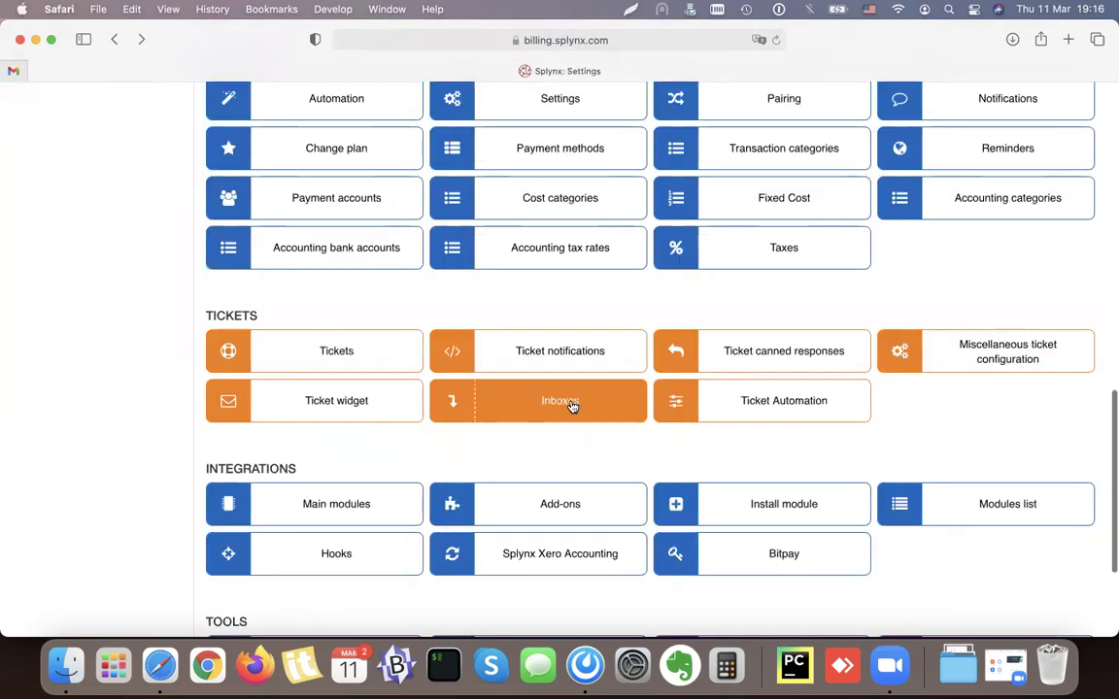
- Open the ticket Inboxes settings and look over the common options, incoming mailboxes and deny list
left_click(572, 406)
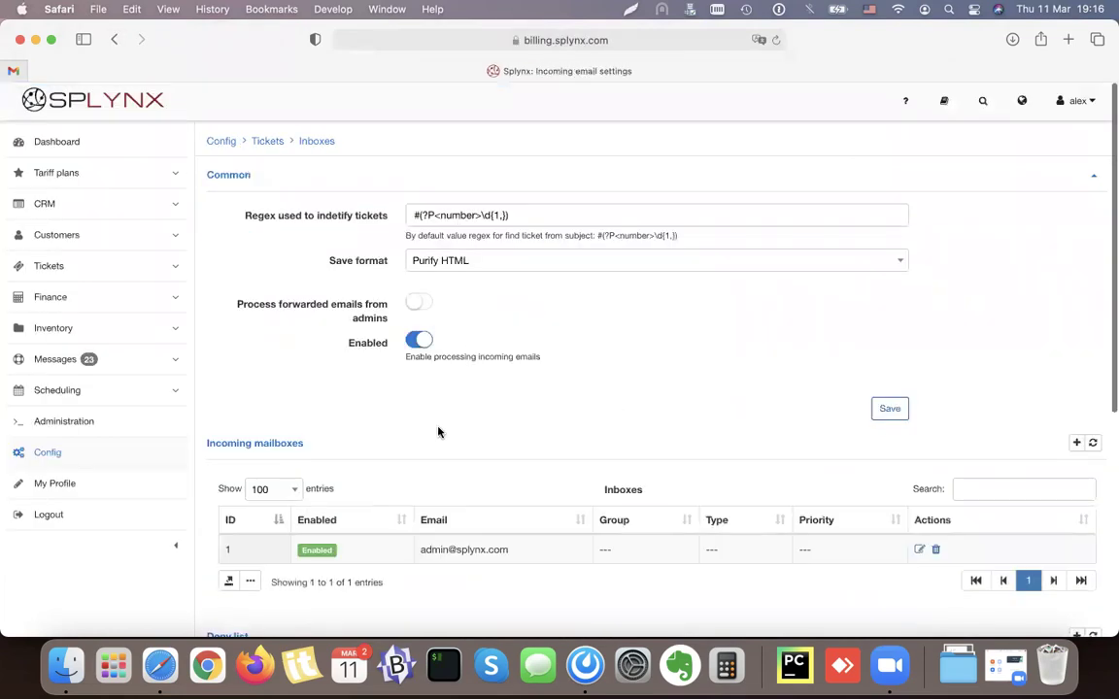
scroll(438, 432, "down", 3)
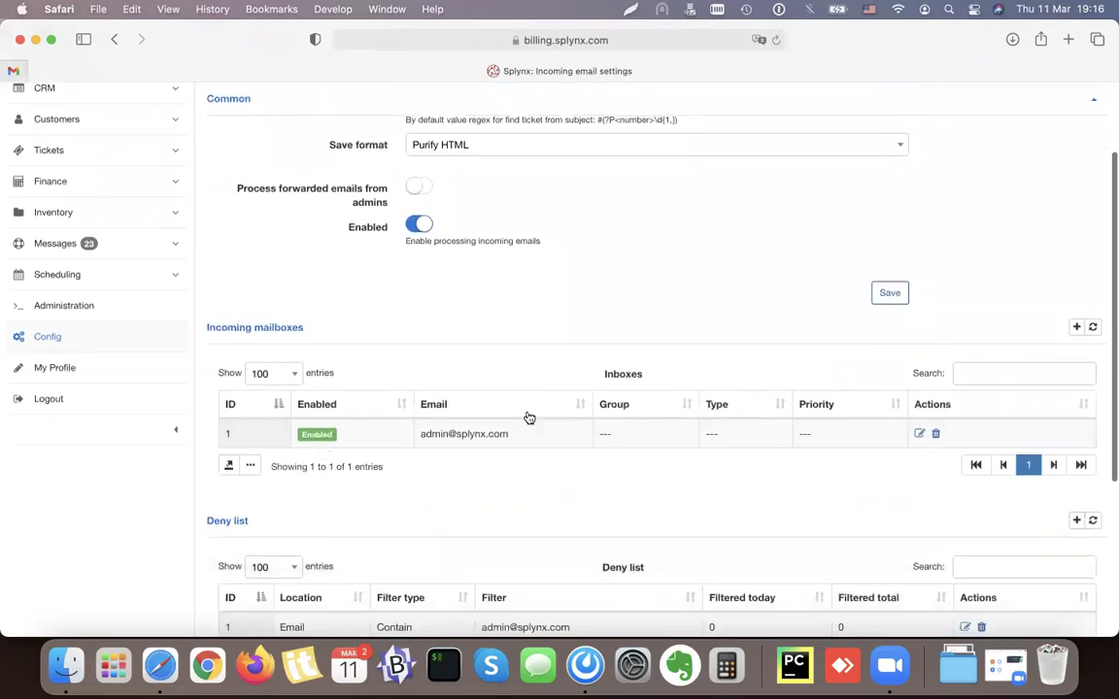
scroll(528, 417, "down", 2)
scroll(704, 434, "up", 3)
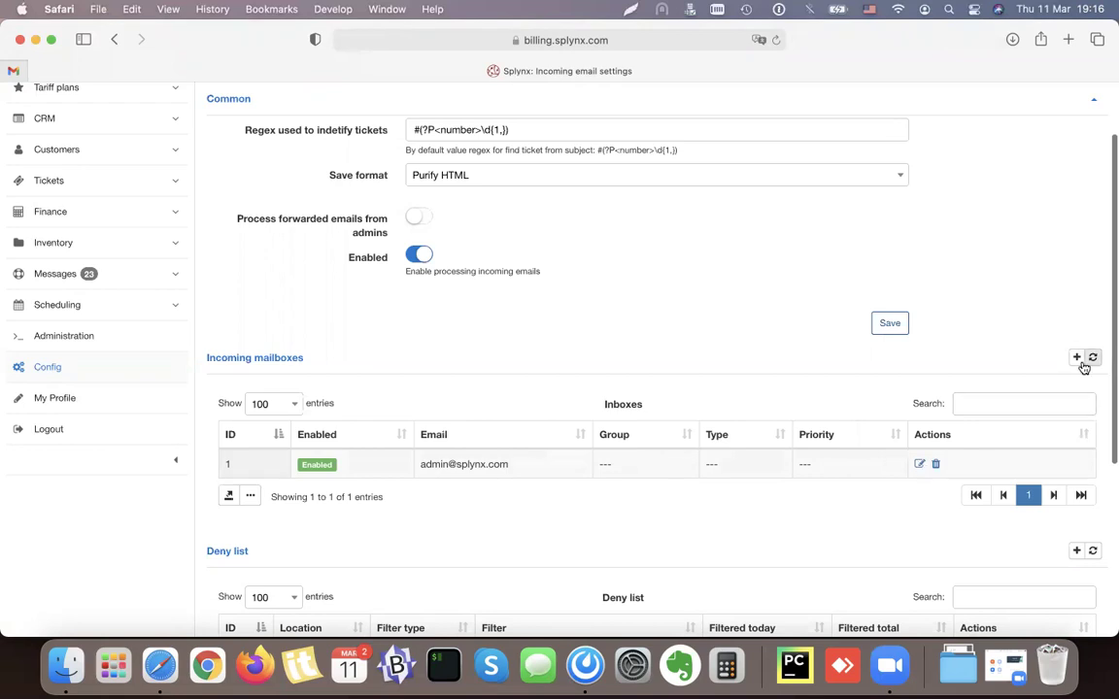
- Open the existing incoming mailbox for editing and examine its credentials, host and port fields
left_click(920, 466)
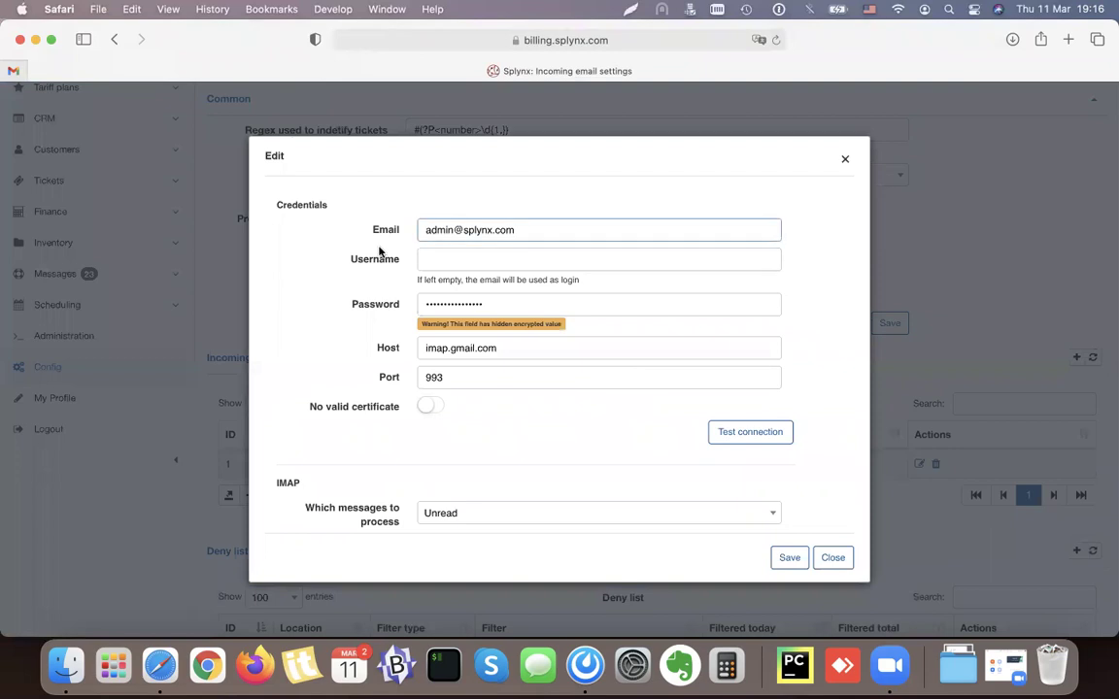
left_click(419, 347)
scroll(417, 340, "down", 2)
scroll(418, 339, "down", 1)
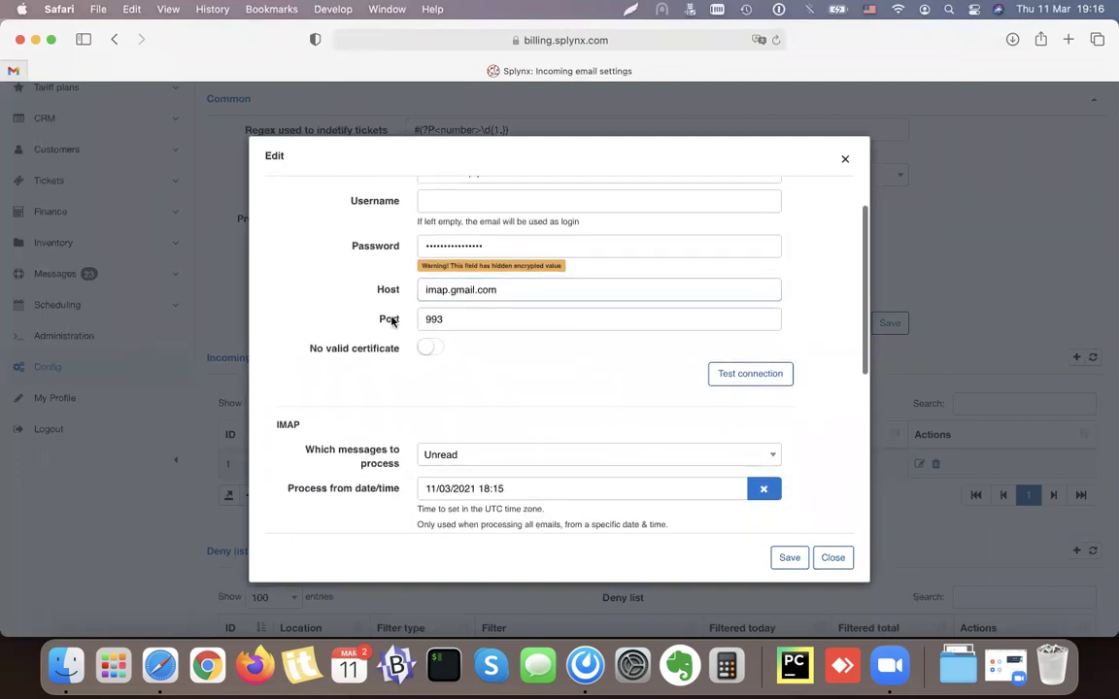
right_click(391, 320)
left_click(356, 316)
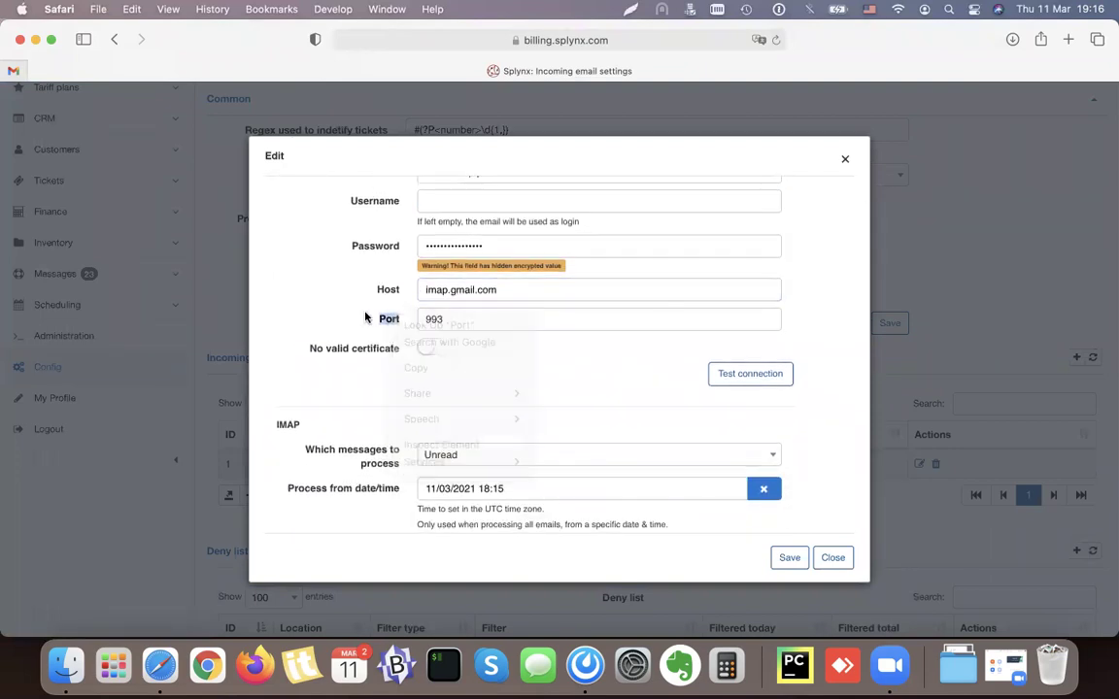
- Review the mailbox's IMAP message processing and ticket creating options, and close the mailbox editor without saving
scroll(355, 316, "down", 3)
scroll(355, 315, "down", 10)
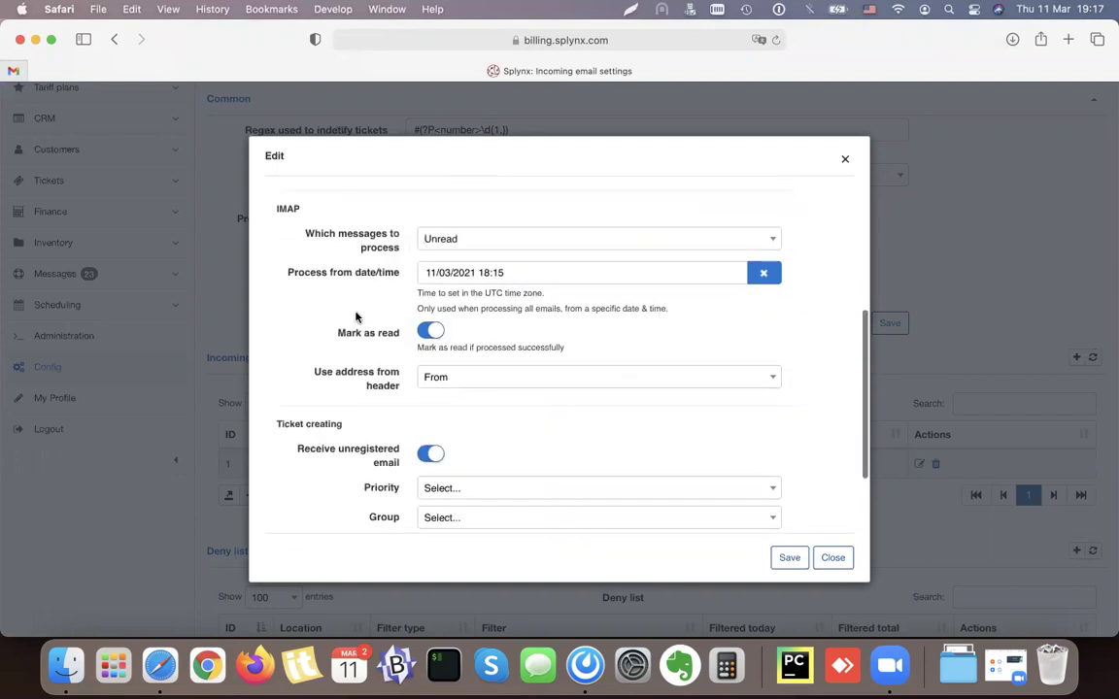
scroll(356, 315, "up", 4)
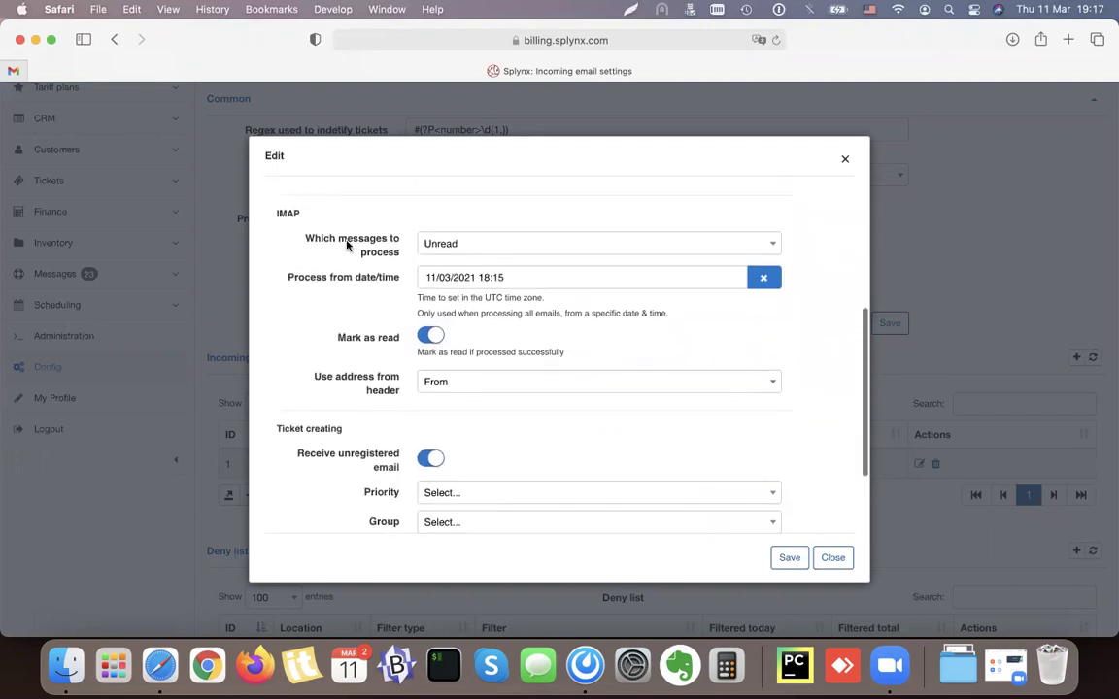
left_click_drag(314, 239, 350, 233)
left_click(372, 261)
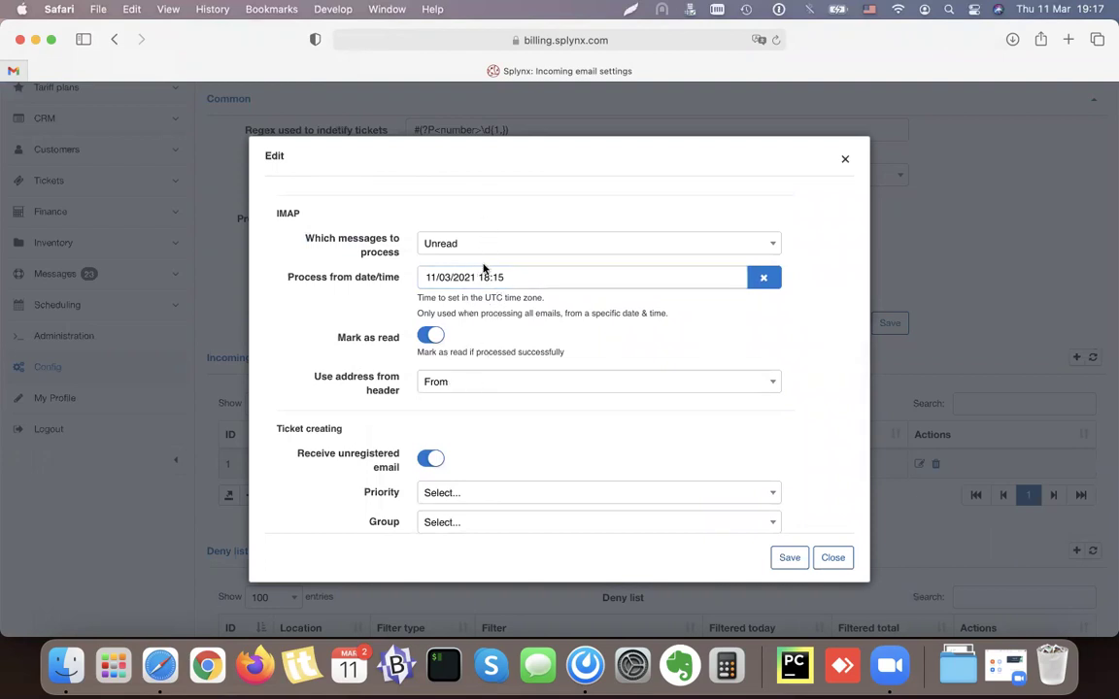
scroll(484, 268, "down", 4)
scroll(482, 268, "up", 7)
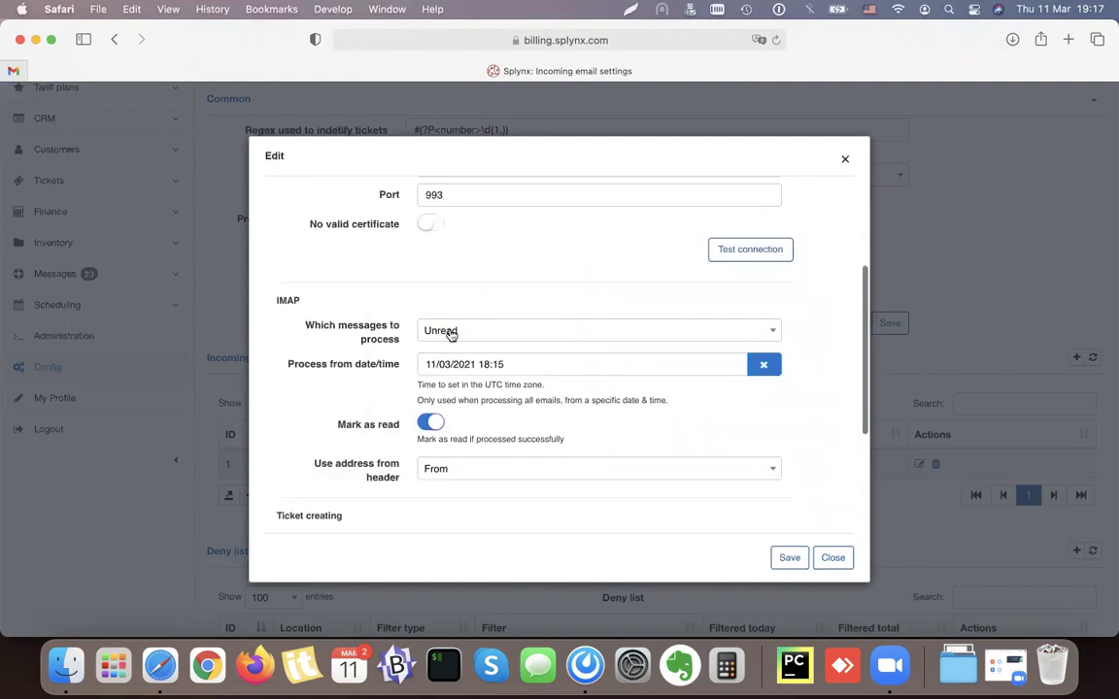
scroll(374, 314, "down", 5)
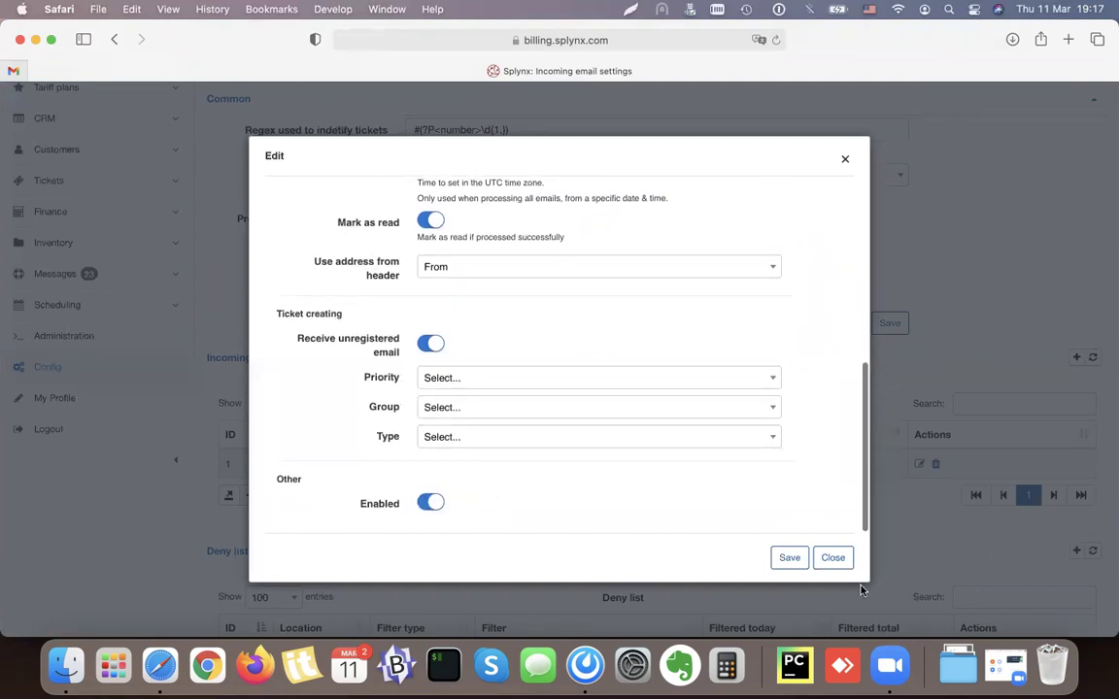
left_click(837, 564)
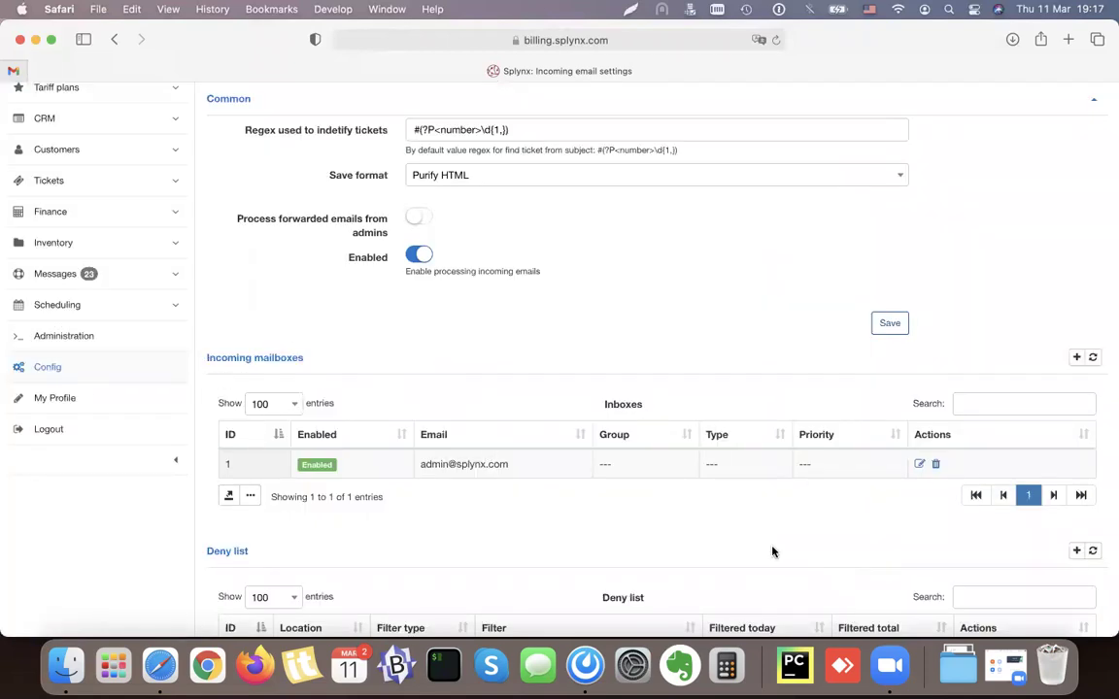
- Examine the email filter entries in the deny list below the incoming mailboxes
scroll(766, 550, "down", 6)
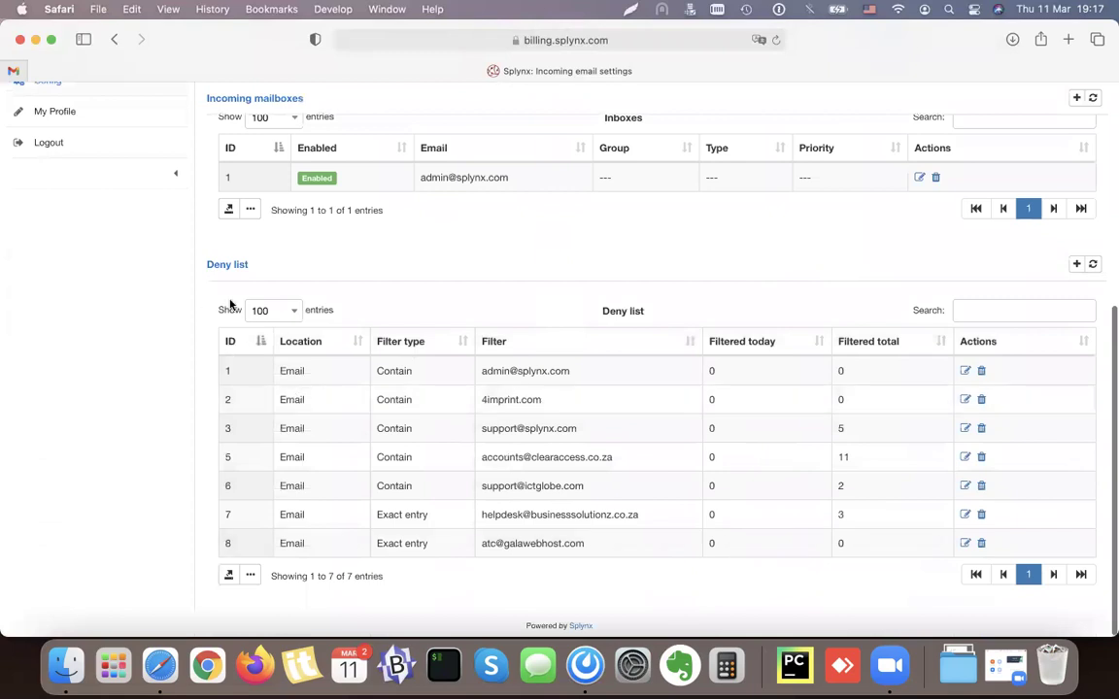
triple_click(551, 370)
left_click(561, 374)
double_click(561, 372)
left_click(541, 425)
double_click(541, 425)
double_click(516, 400)
triple_click(573, 458)
scroll(566, 498, "up", 8)
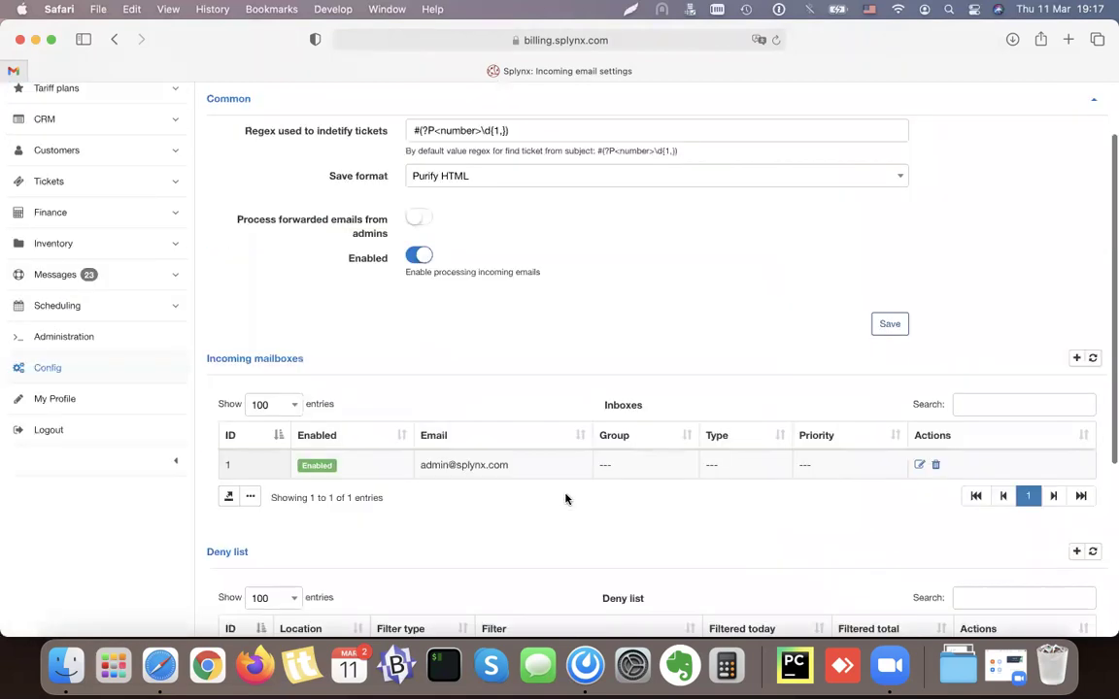
scroll(620, 411, "down", 7)
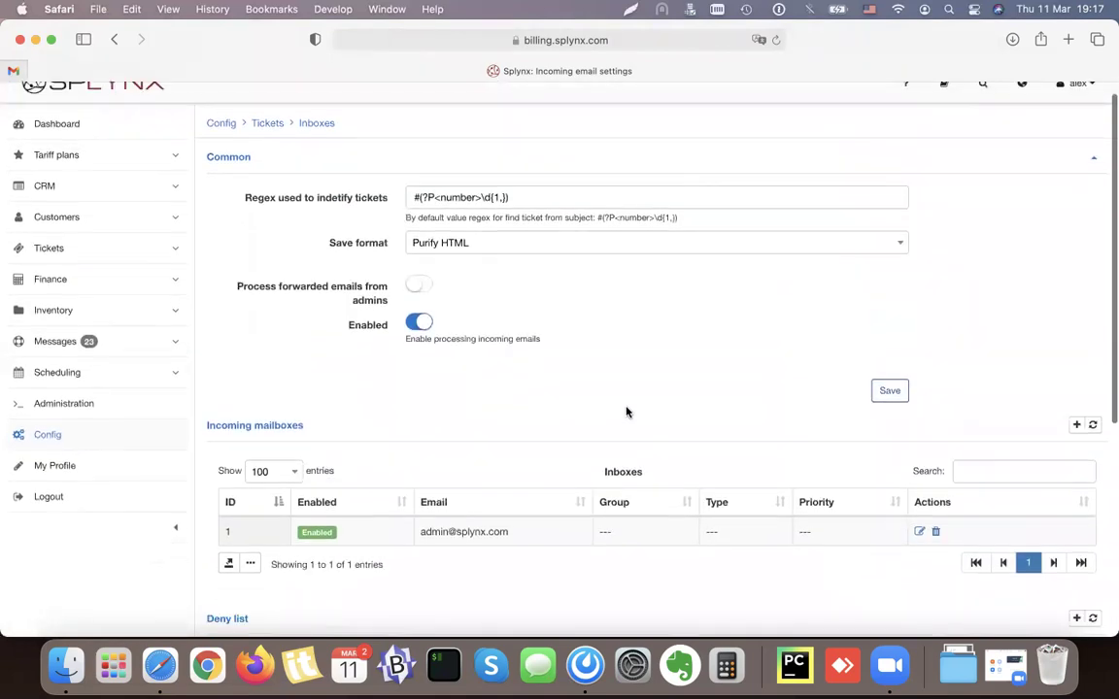
scroll(627, 413, "up", 1)
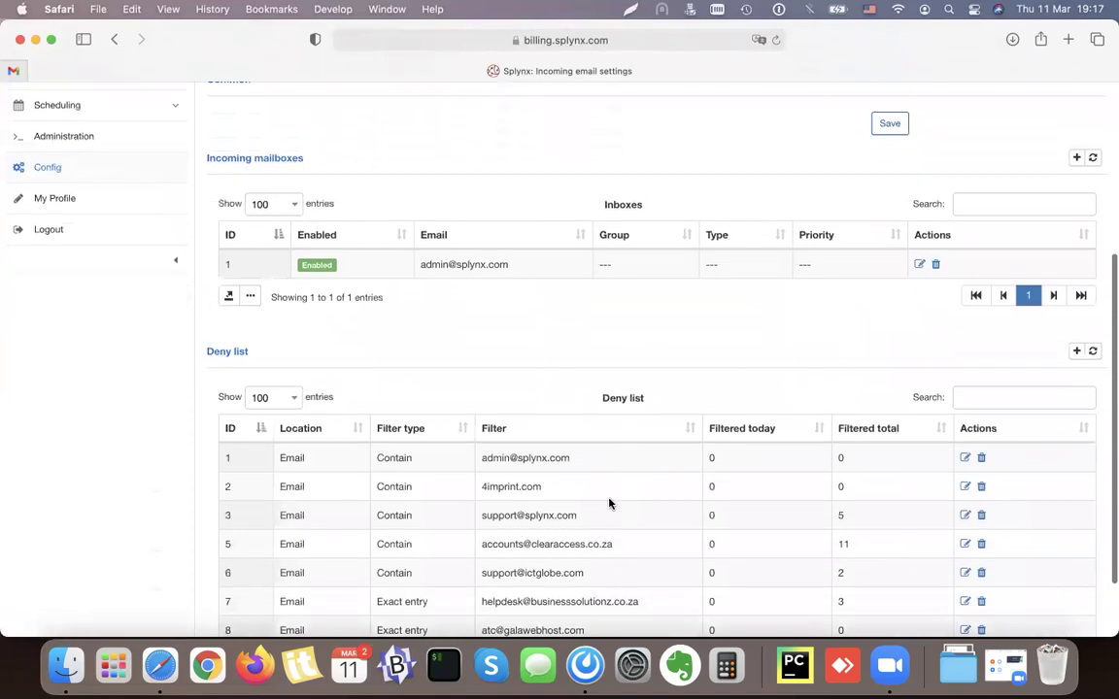
- Examine the filter address of deny list entry 5, then return to the configuration overview
left_click_drag(624, 555, 557, 546)
left_click_drag(482, 544, 580, 555)
left_click(579, 556)
left_click_drag(482, 544, 599, 544)
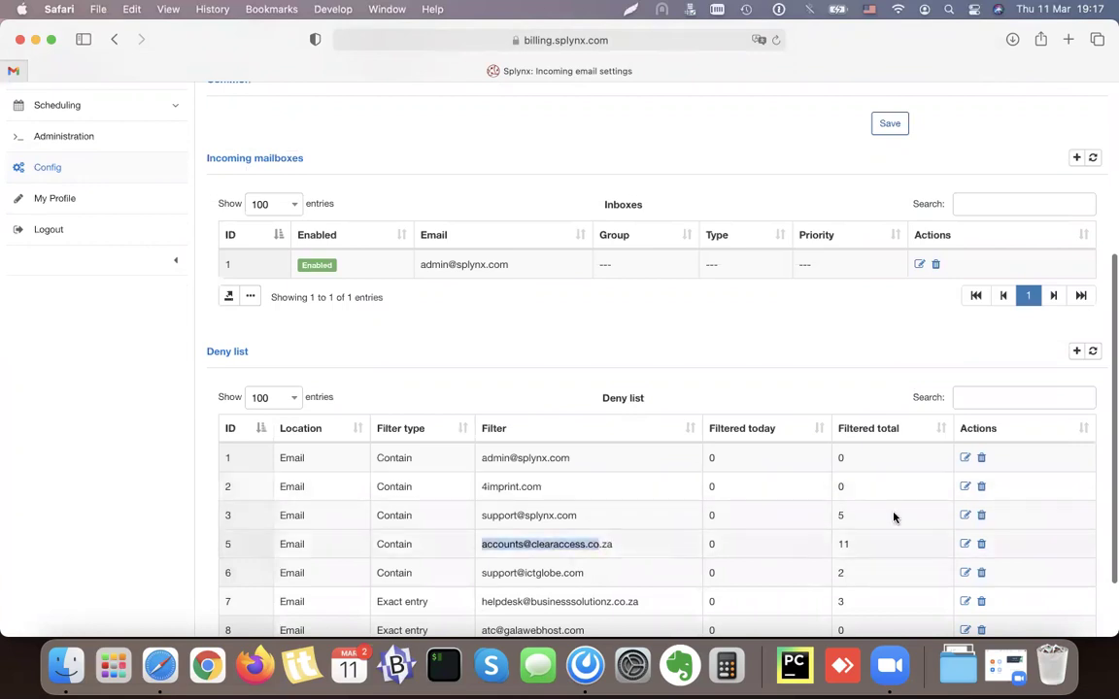
left_click(551, 554)
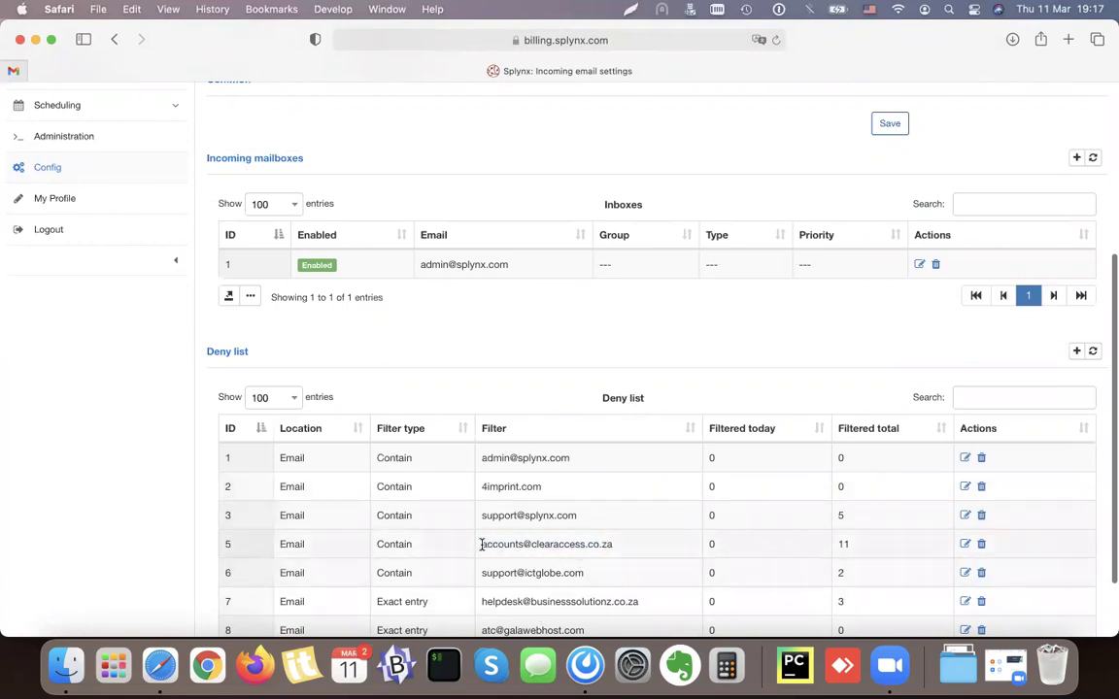
left_click_drag(482, 544, 634, 544)
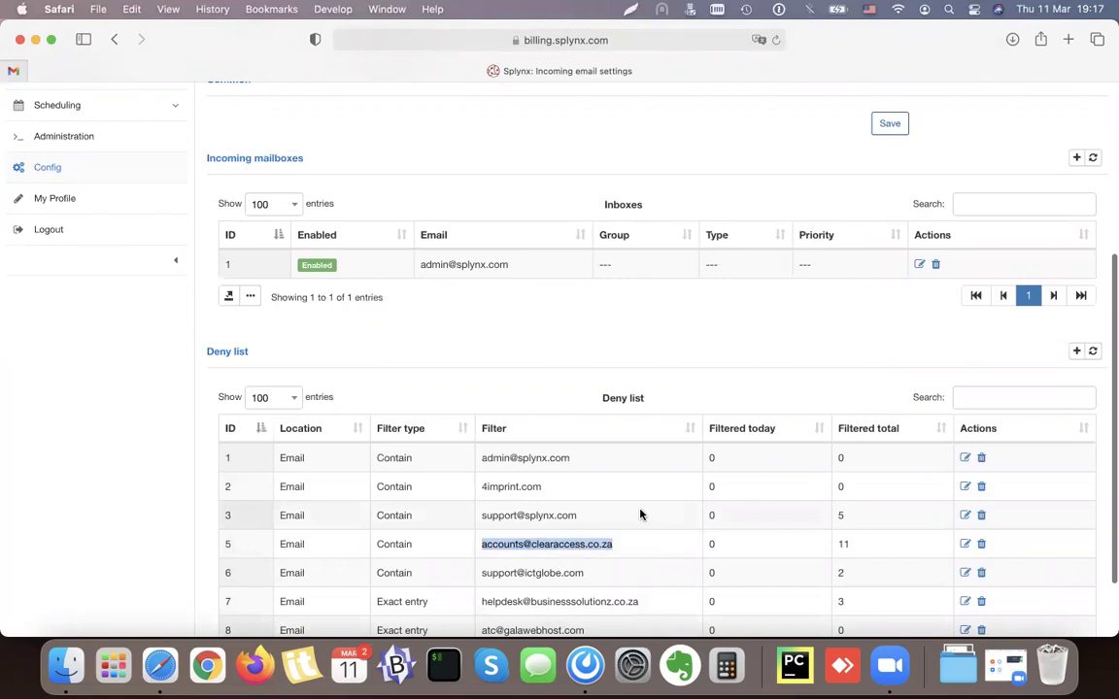
scroll(640, 515, "up", 2)
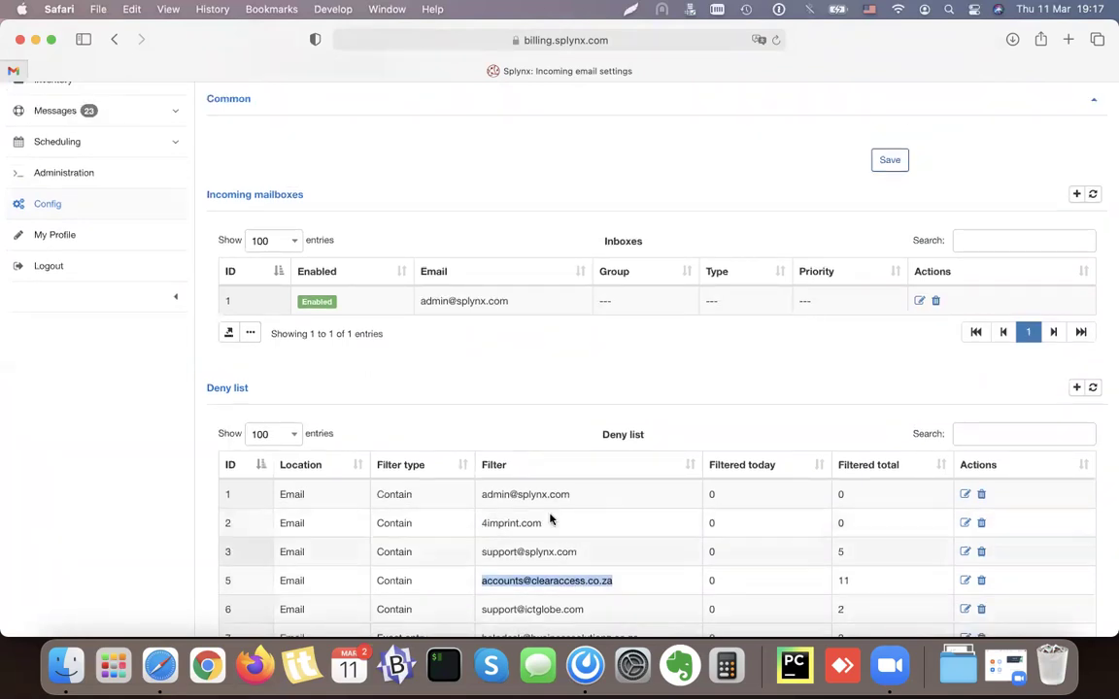
scroll(643, 590, "down", 2)
scroll(643, 589, "up", 8)
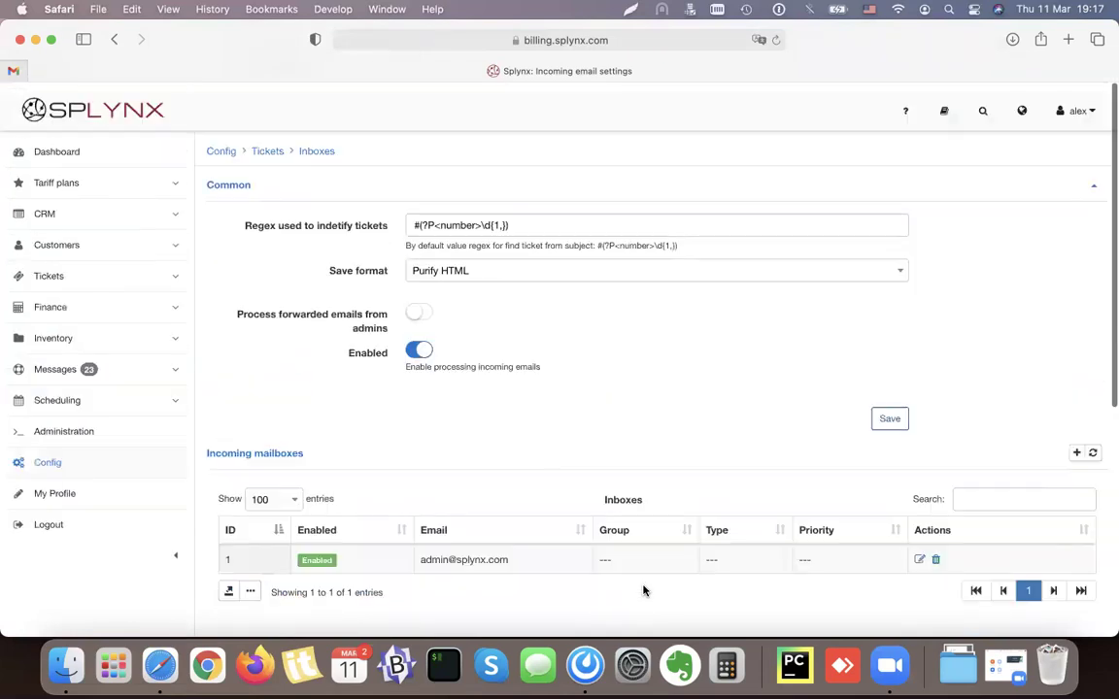
left_click(115, 39)
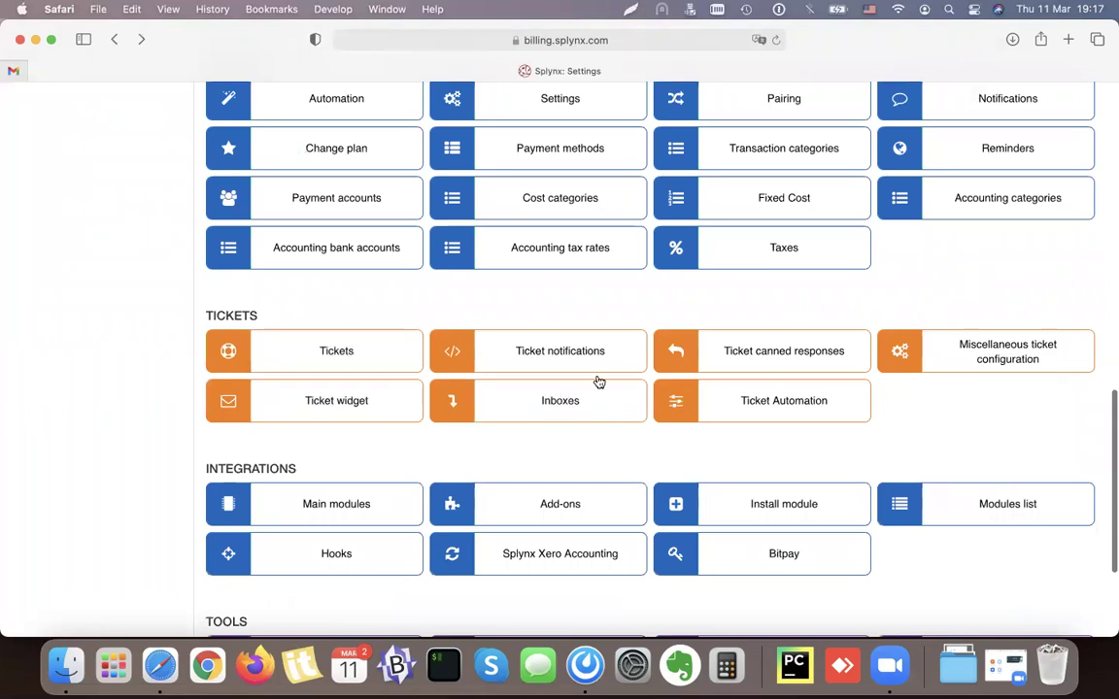
- Open the ticket widget settings, review the pop-up widget options, and preview and close its support form
left_click(335, 412)
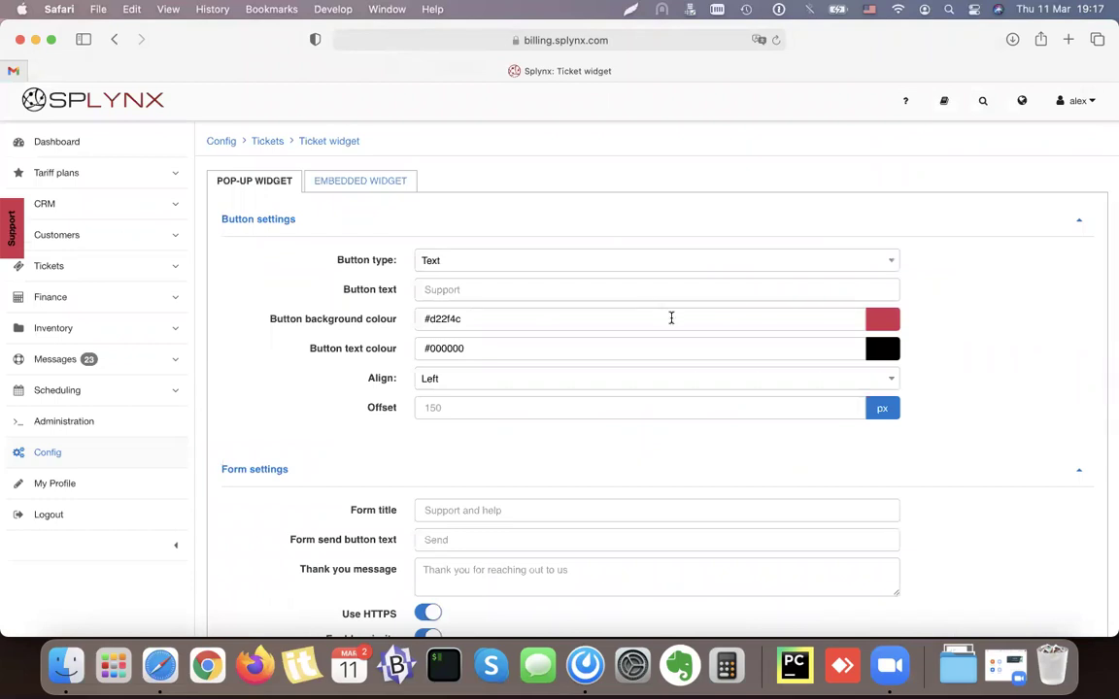
scroll(12, 227, "down", 3)
scroll(12, 226, "up", 3)
left_click(12, 236)
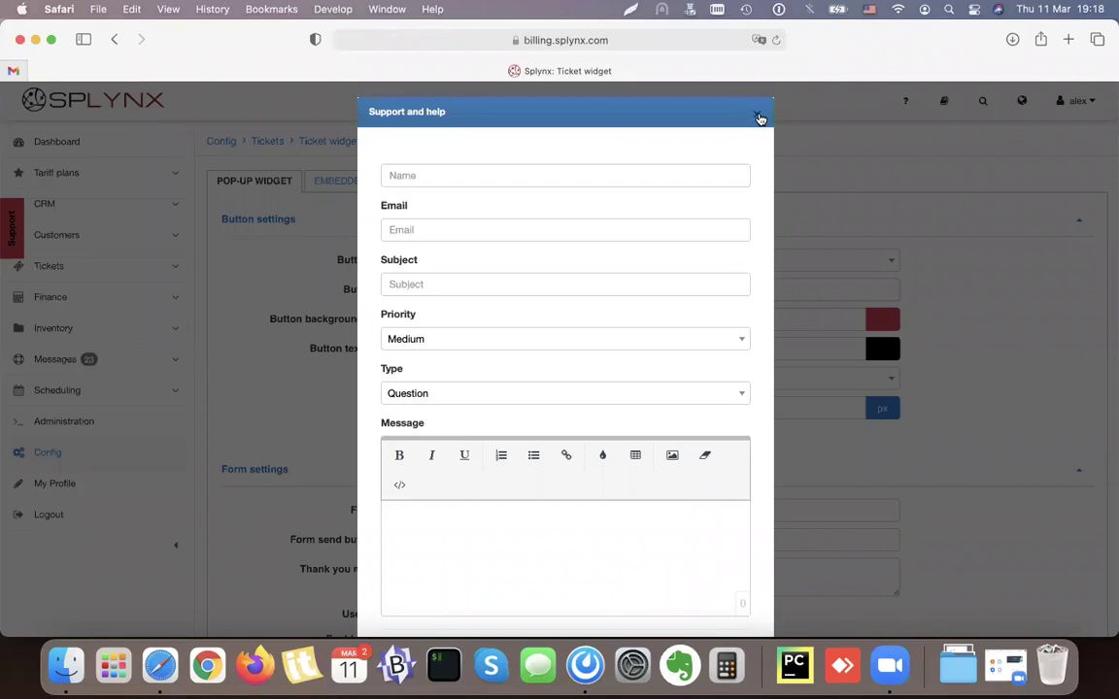
left_click(759, 117)
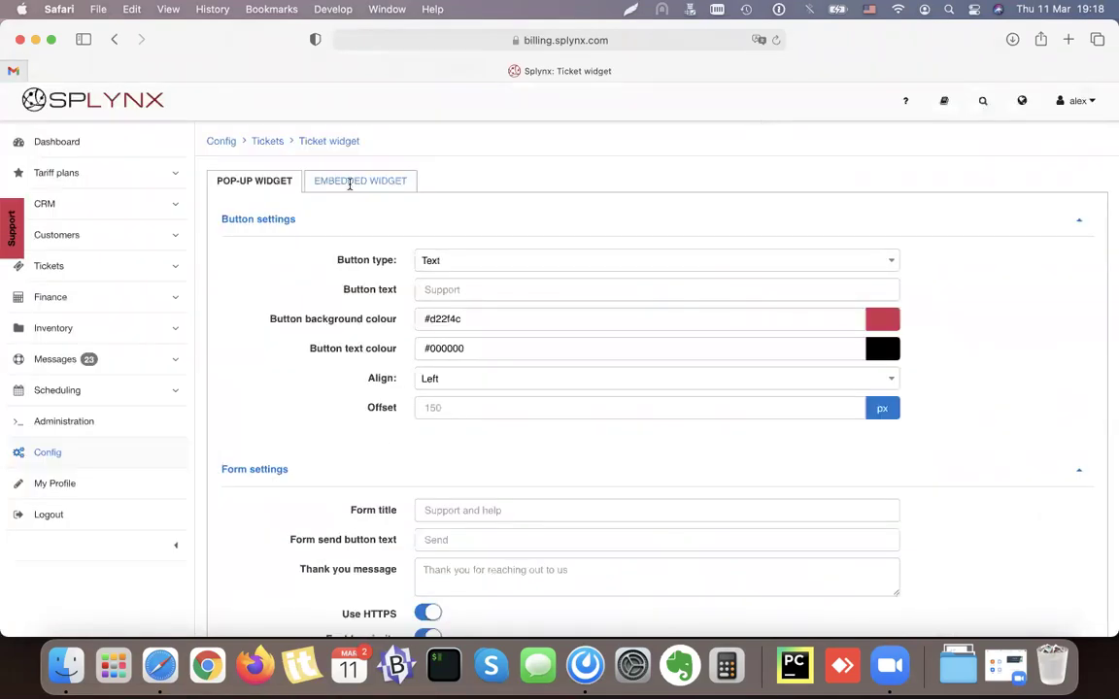
- Review the embedded widget's form title, send button text, thank you message and result code
left_click(360, 181)
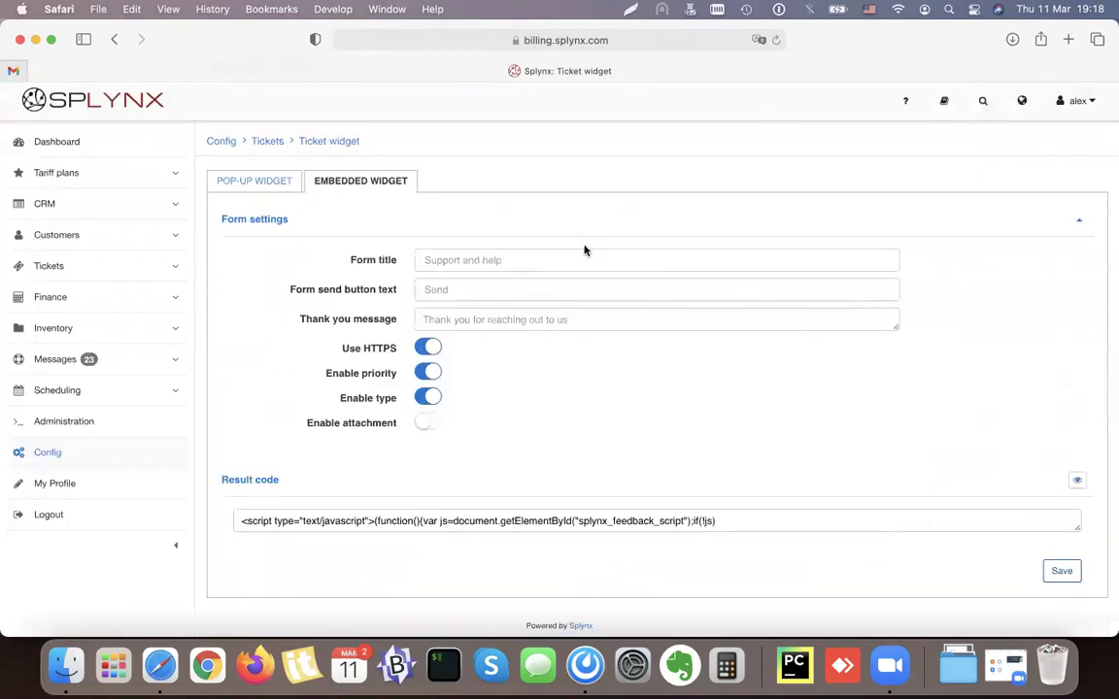
left_click(290, 522)
left_click(437, 260)
left_click(448, 294)
left_click(442, 321)
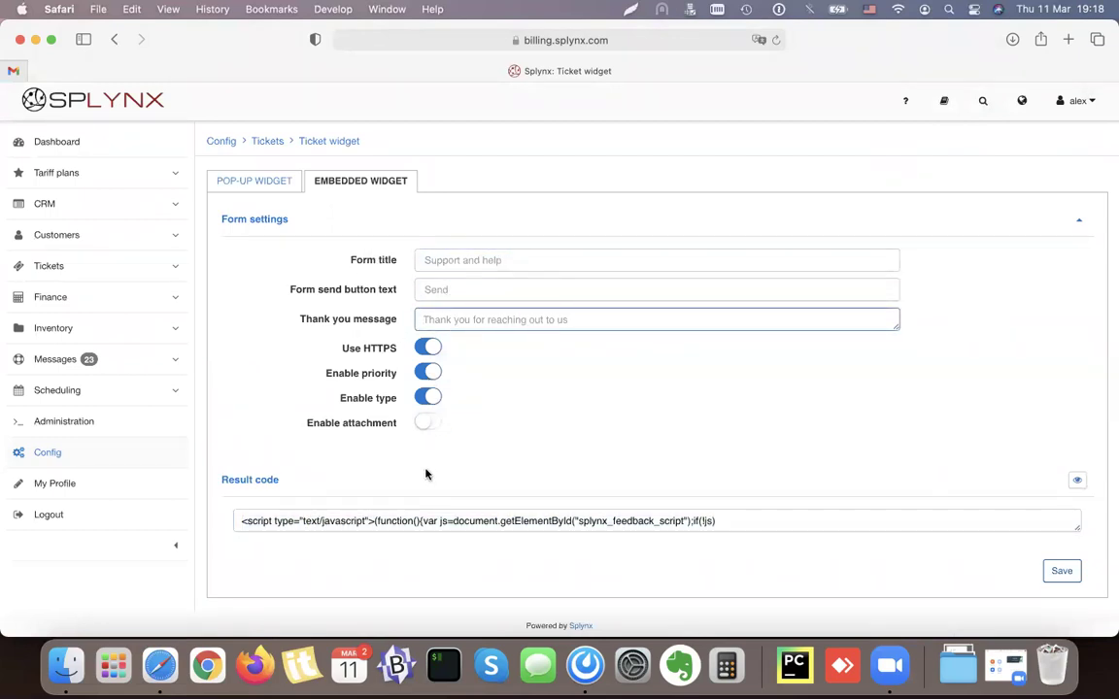
left_click(865, 486)
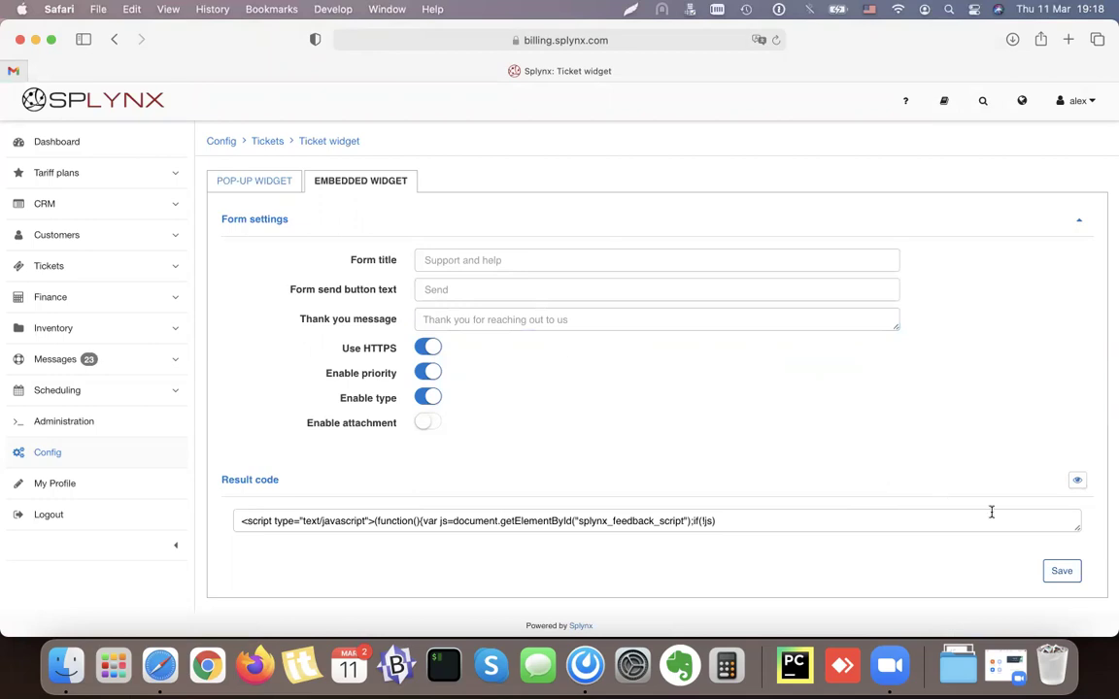
- Preview the embedded widget's form, close it and return to the configuration overview
left_click(1080, 484)
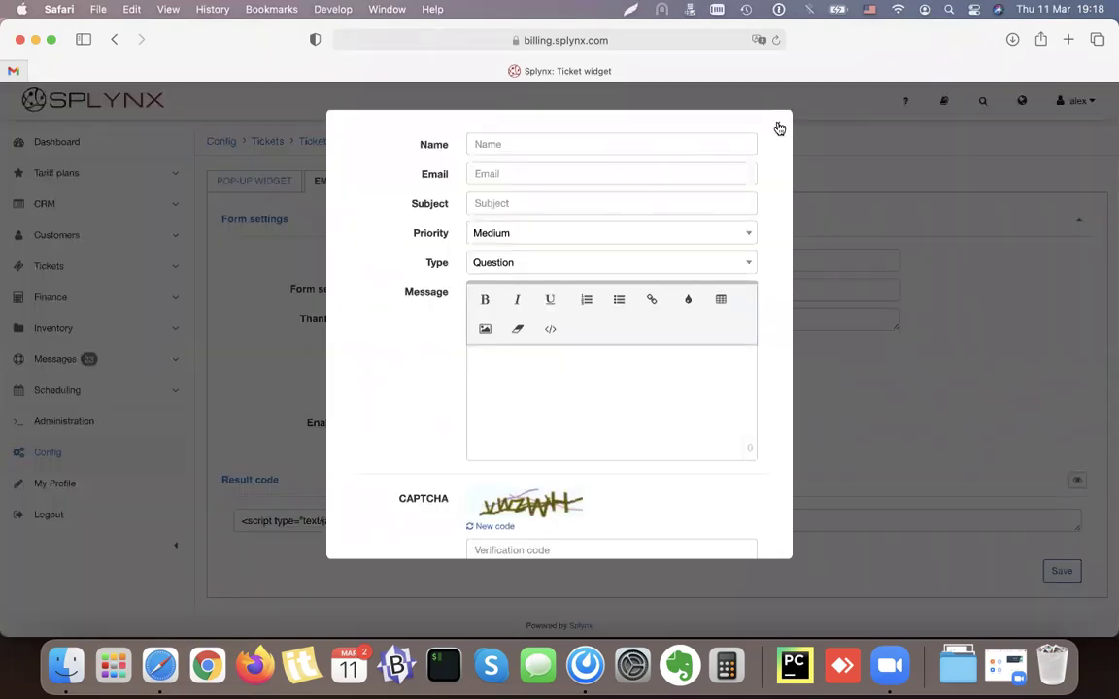
left_click(775, 126)
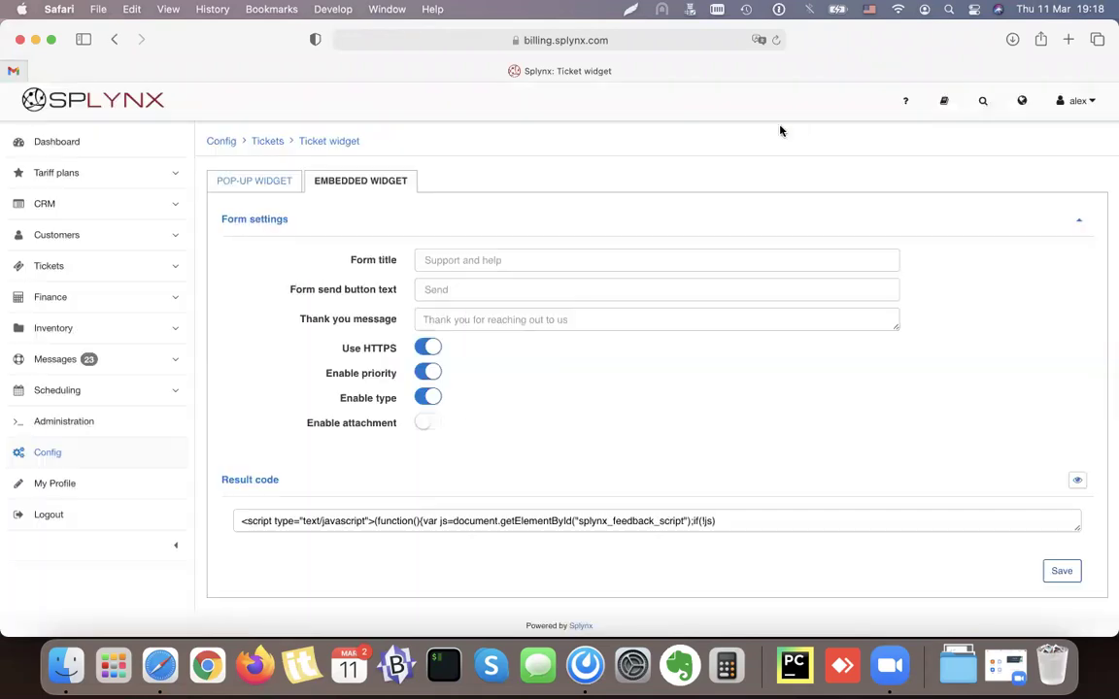
left_click(113, 39)
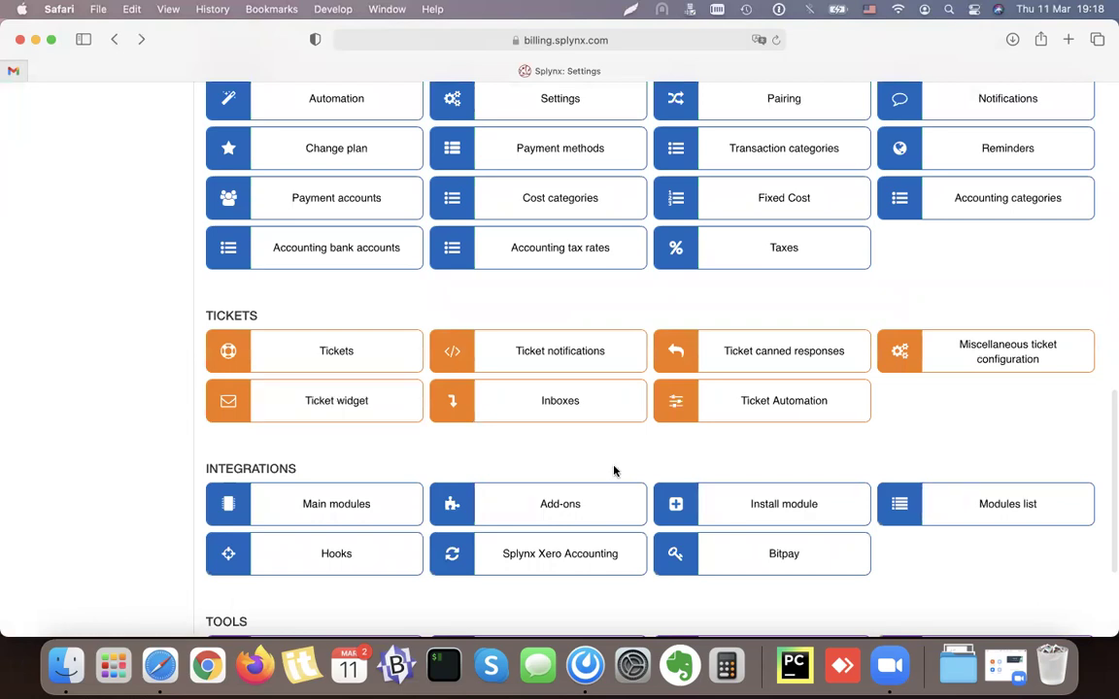
- Open the ticket canned responses and look through the response titles, texts, groups and assigned agents
left_click(786, 361)
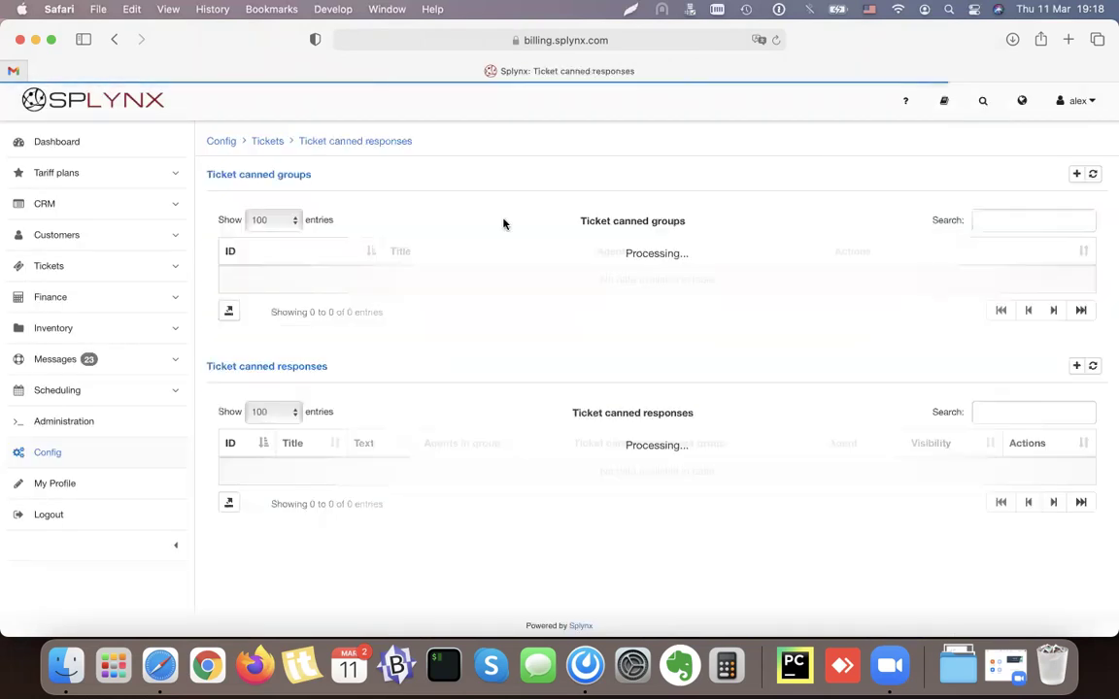
scroll(592, 314, "down", 4)
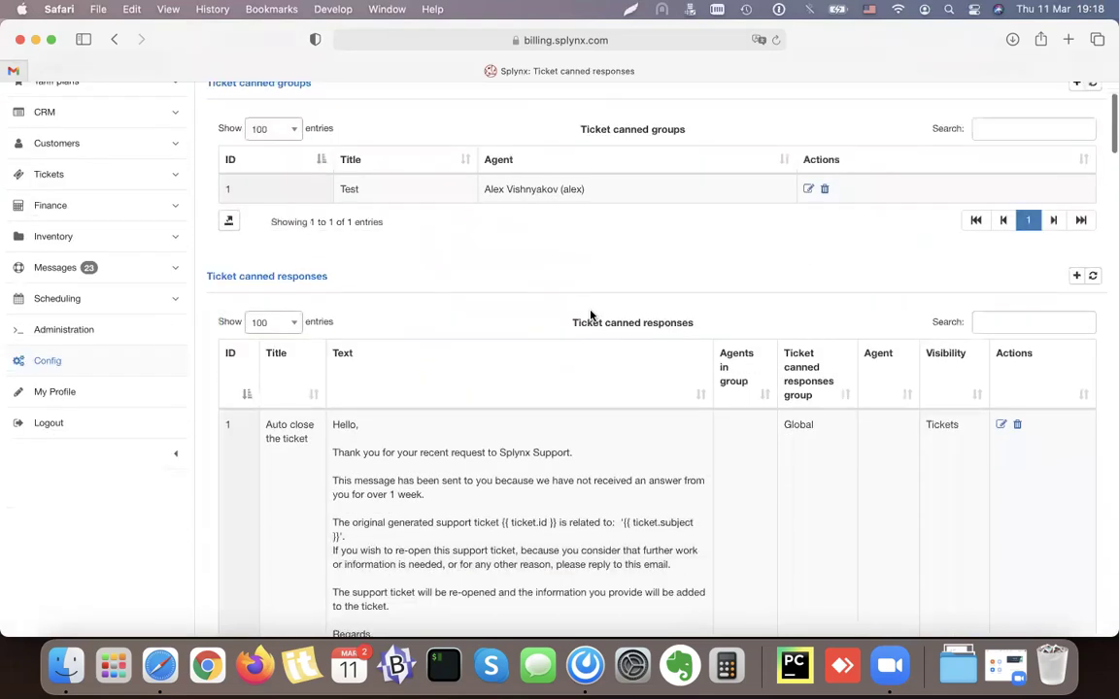
left_click_drag(268, 360, 302, 372)
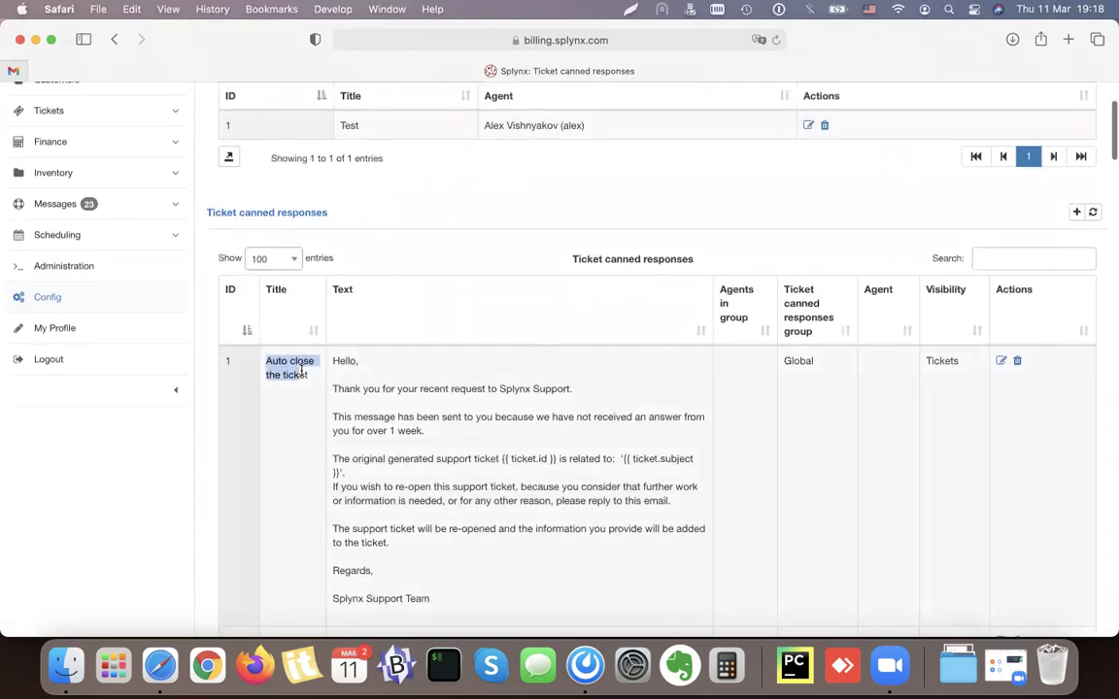
left_click(411, 432)
scroll(411, 431, "down", 5)
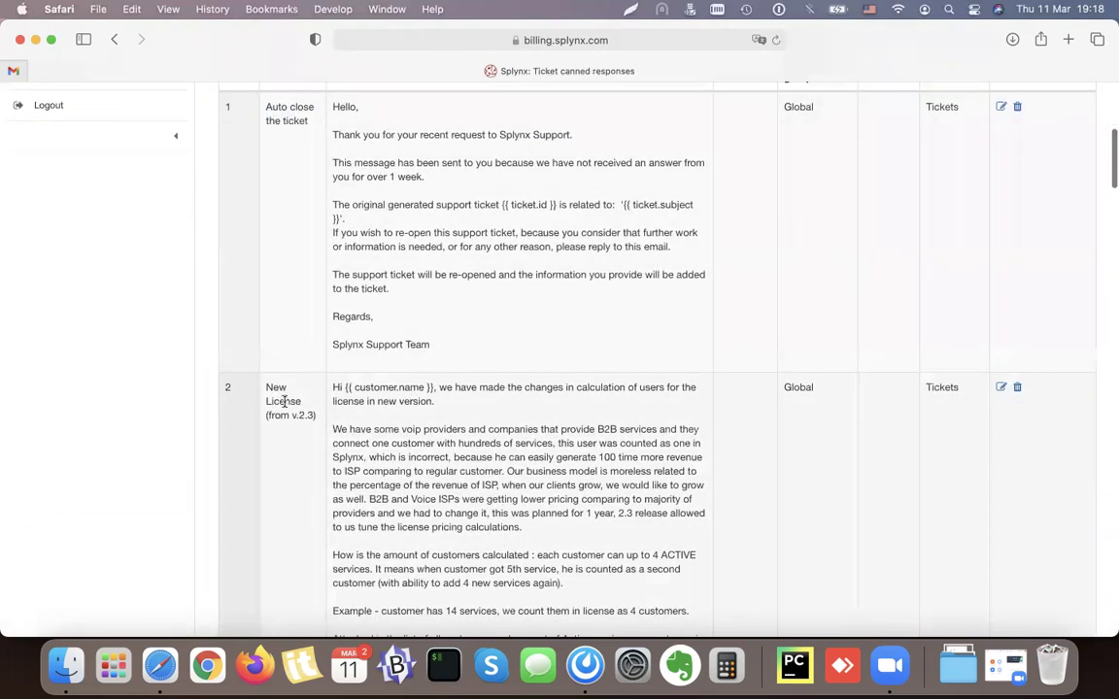
left_click_drag(268, 386, 322, 418)
scroll(407, 416, "down", 8)
scroll(292, 333, "down", 6)
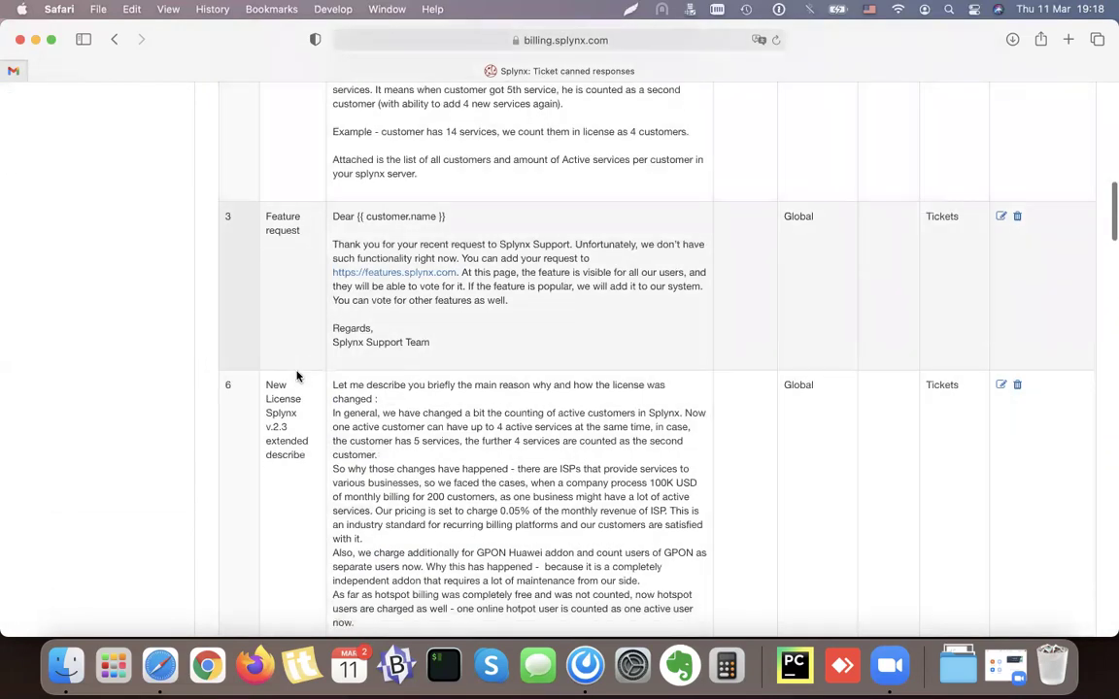
scroll(292, 334, "down", 9)
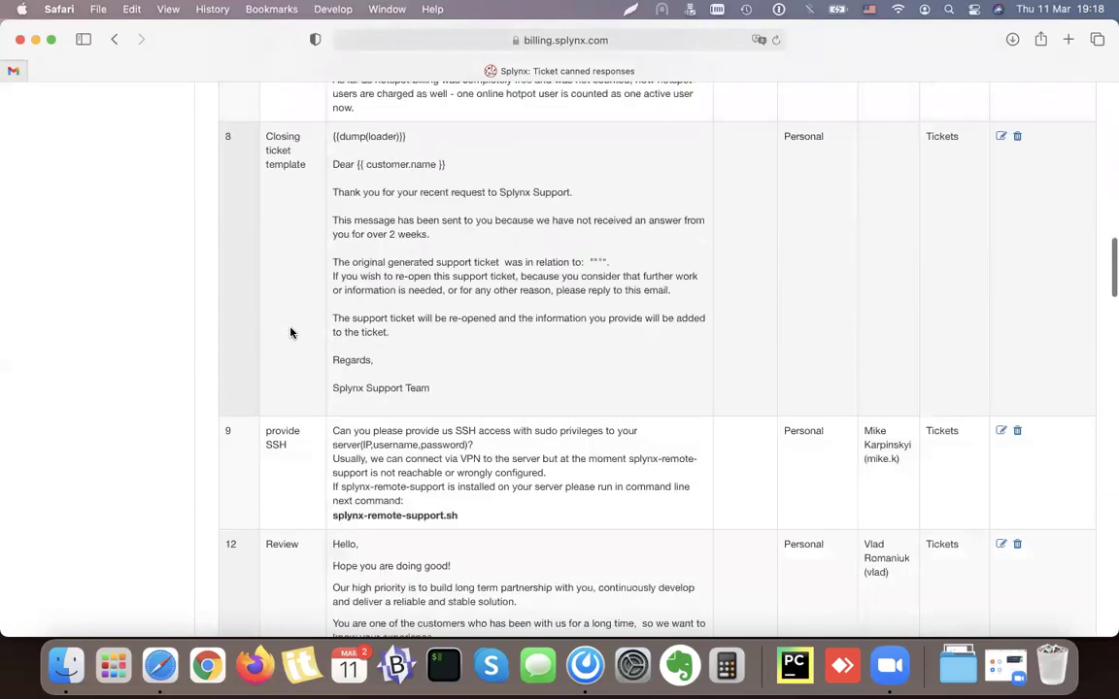
scroll(923, 336, "up", 20)
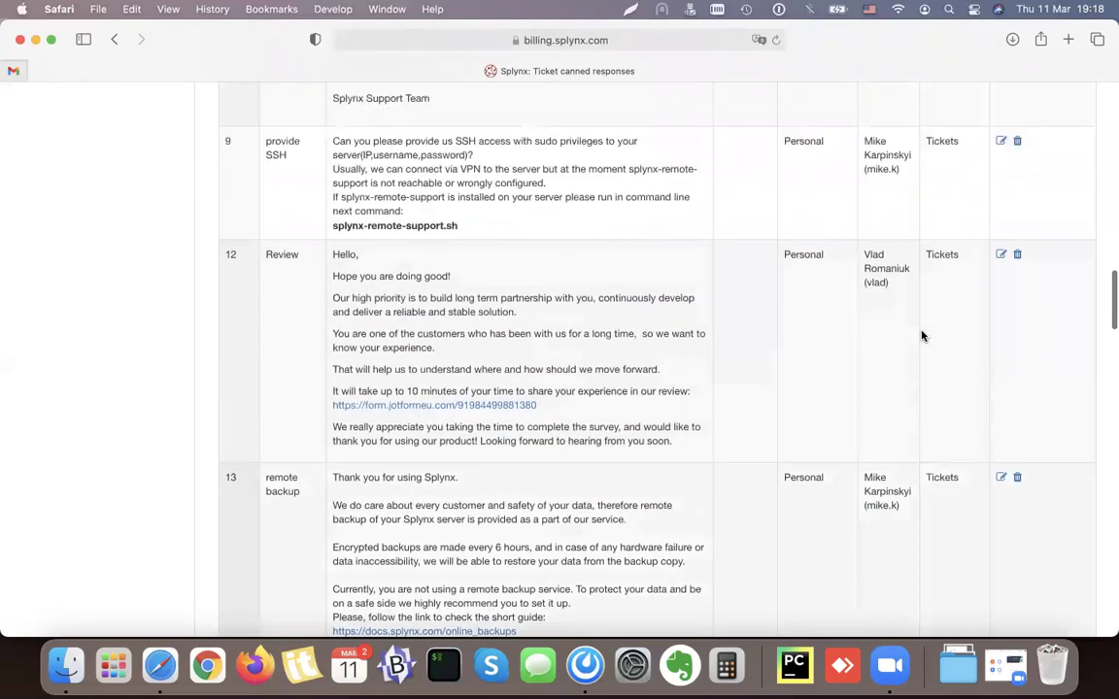
scroll(923, 336, "up", 8)
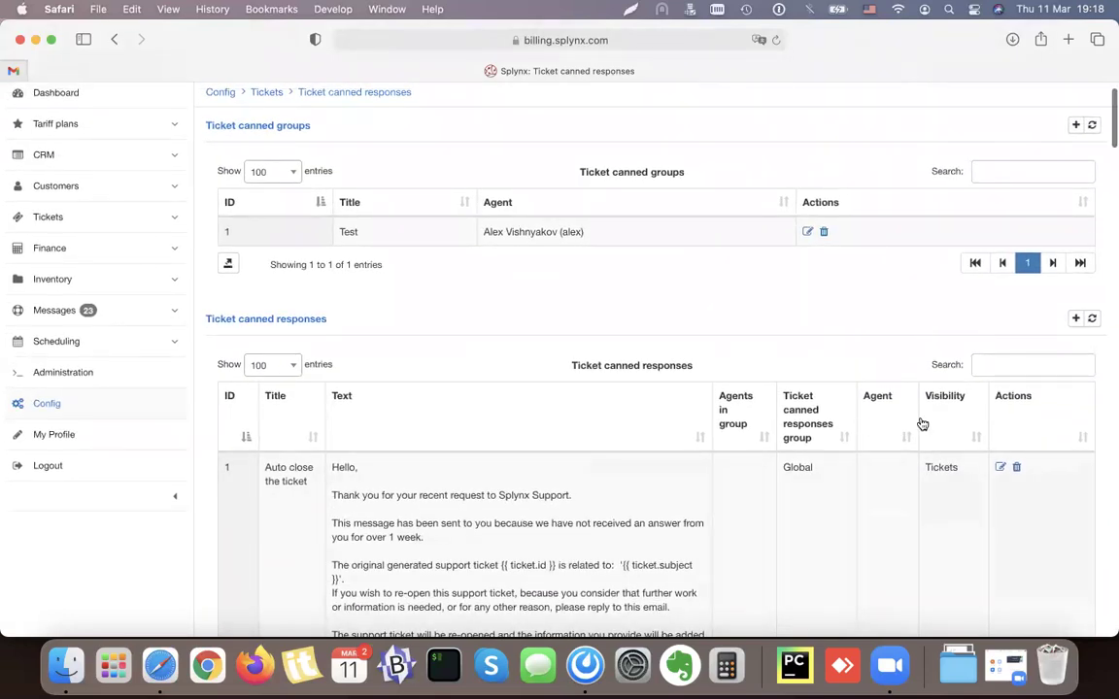
scroll(882, 417, "up", 2)
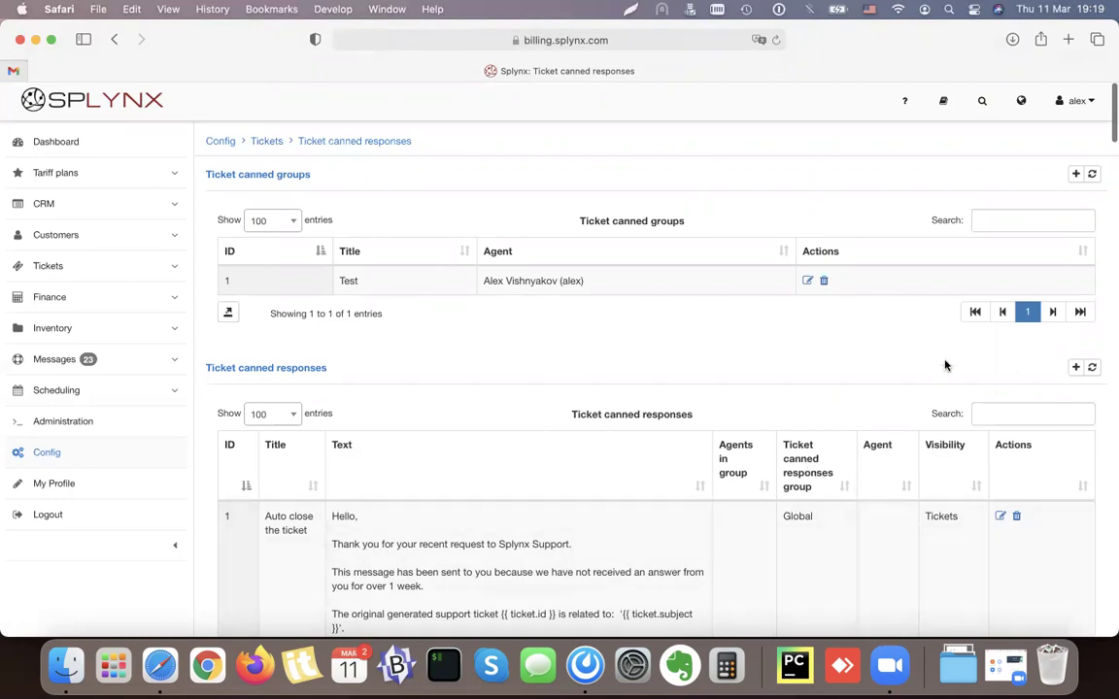
- Inspect the "Auto close the ticket" canned response in its editor, close it unsaved and return to the configuration overview
left_click(1002, 519)
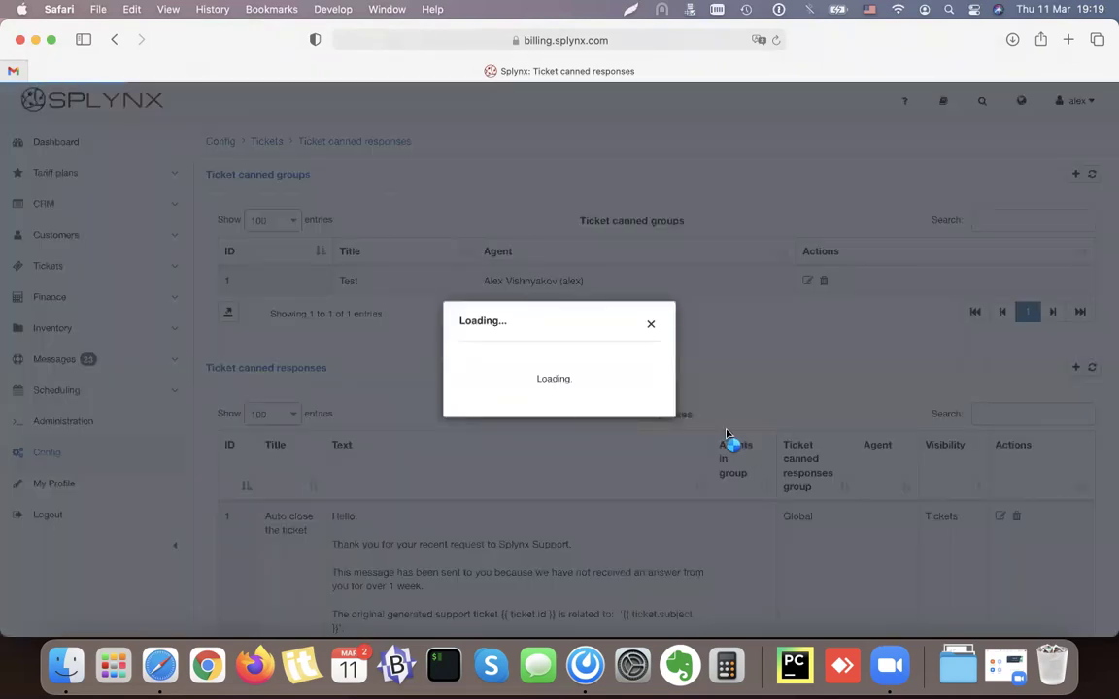
scroll(718, 351, "down", 3)
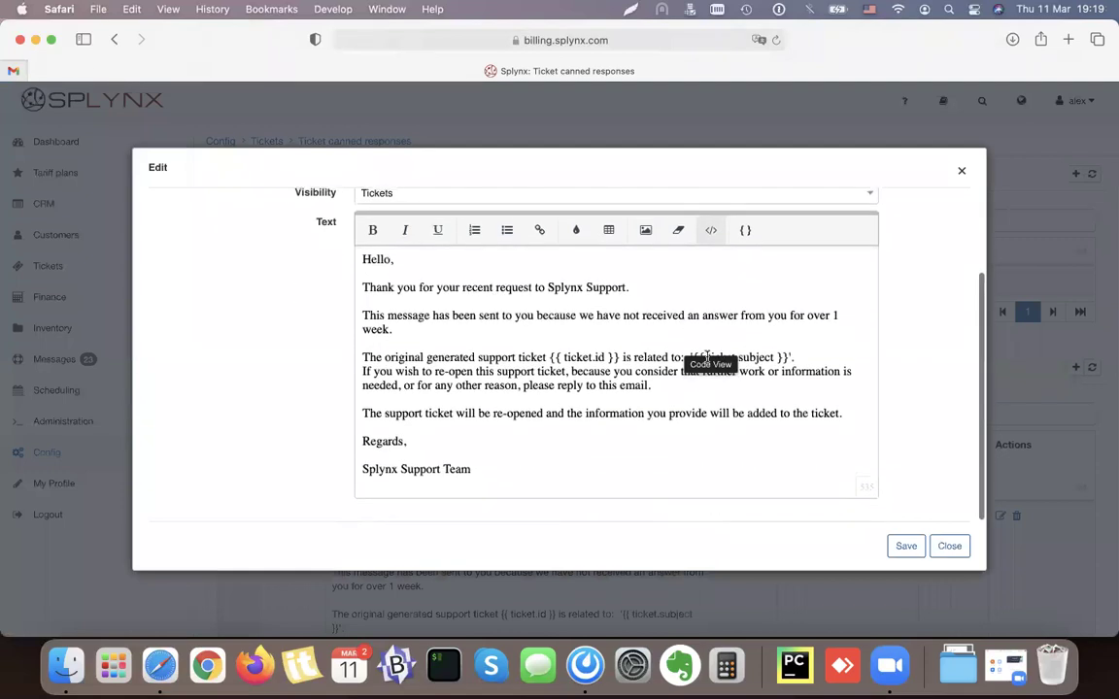
scroll(644, 452, "up", 3)
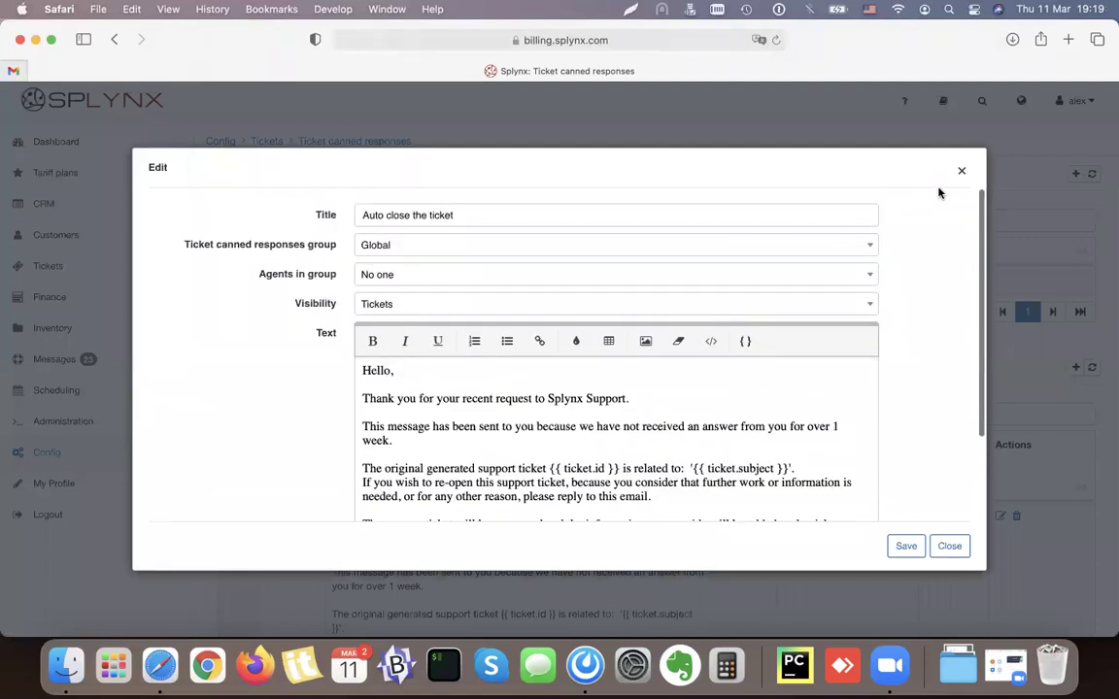
left_click(961, 175)
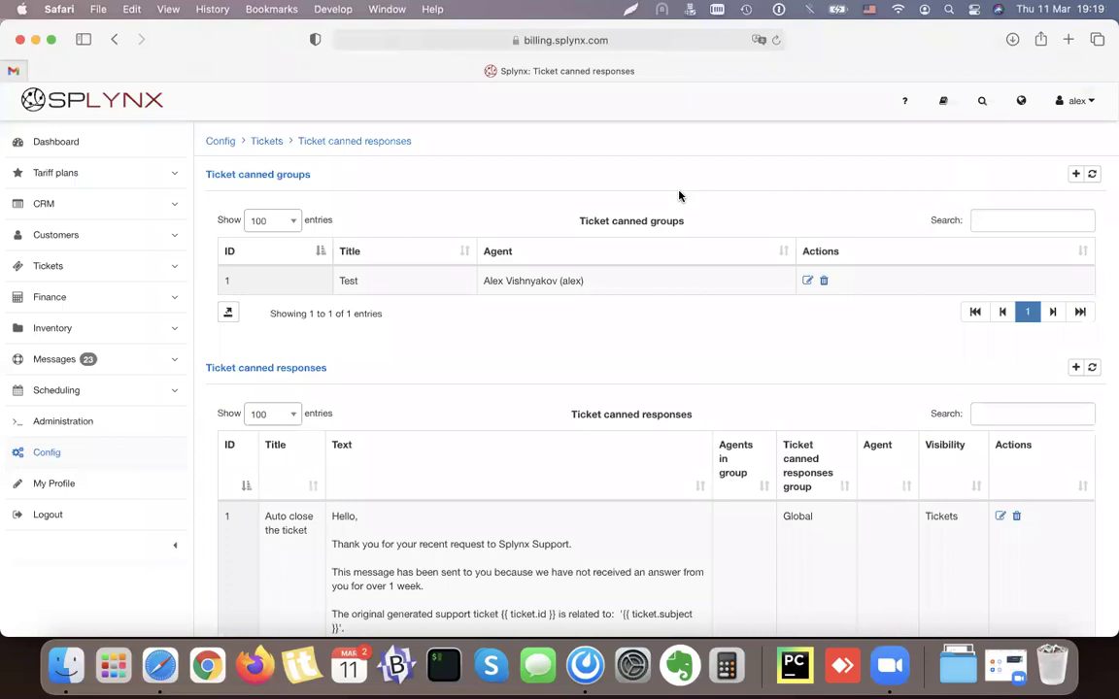
left_click(114, 40)
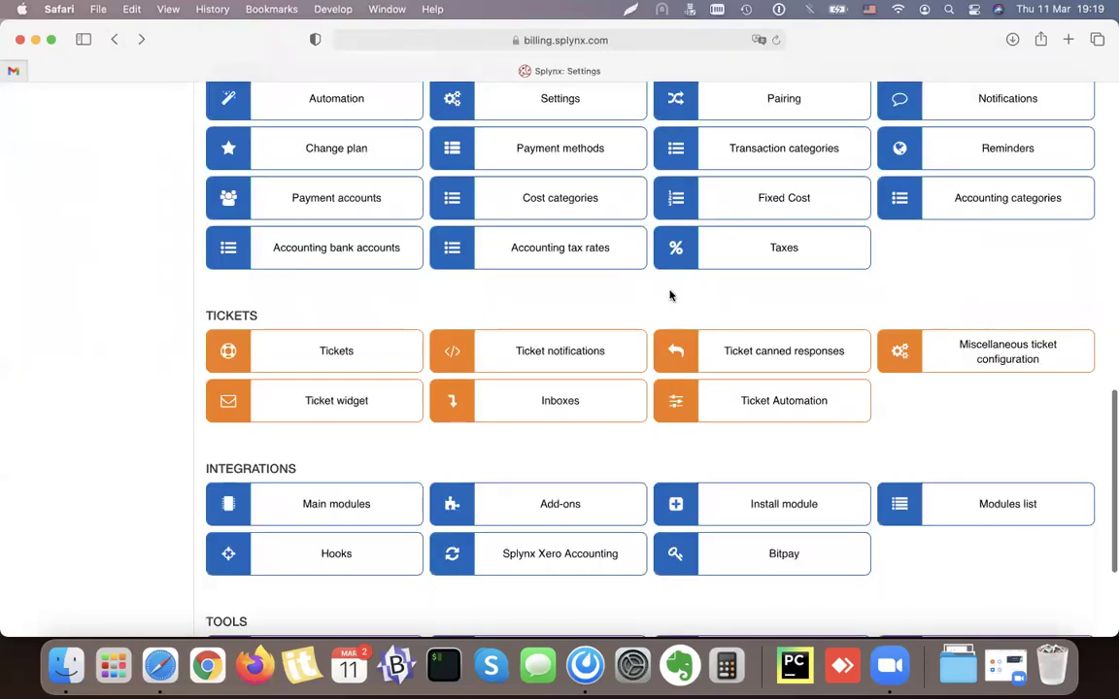
- Open the ticket notifications and review the customer and admin notification types, their toggles and the subject of the ticket received message
left_click(577, 358)
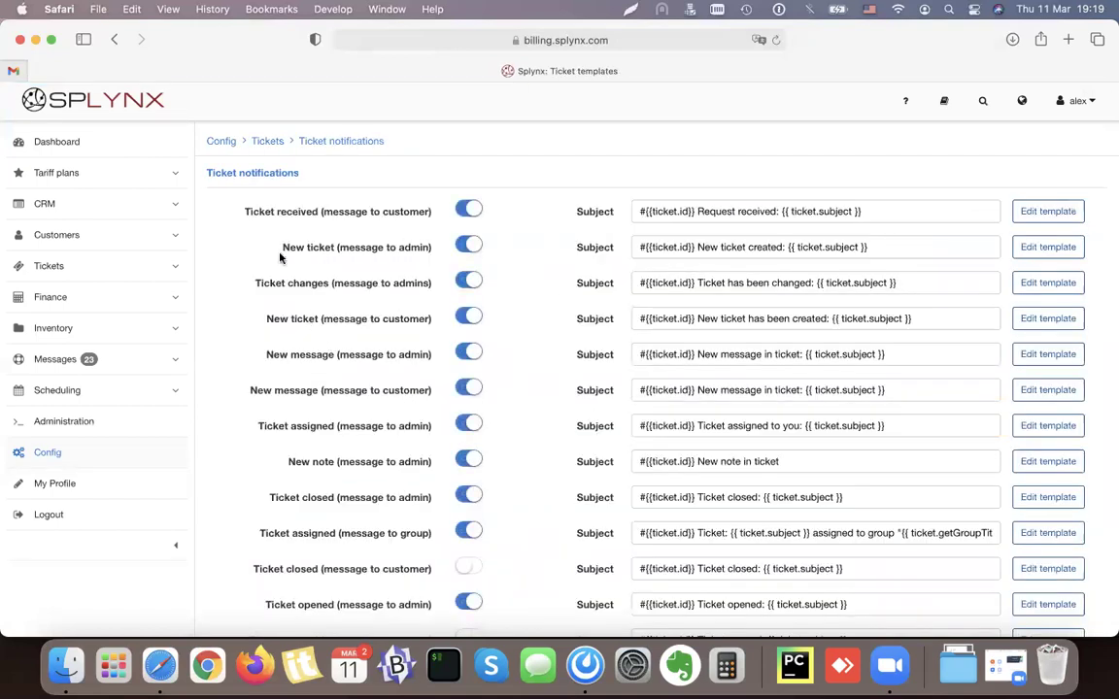
left_click_drag(244, 219, 430, 206)
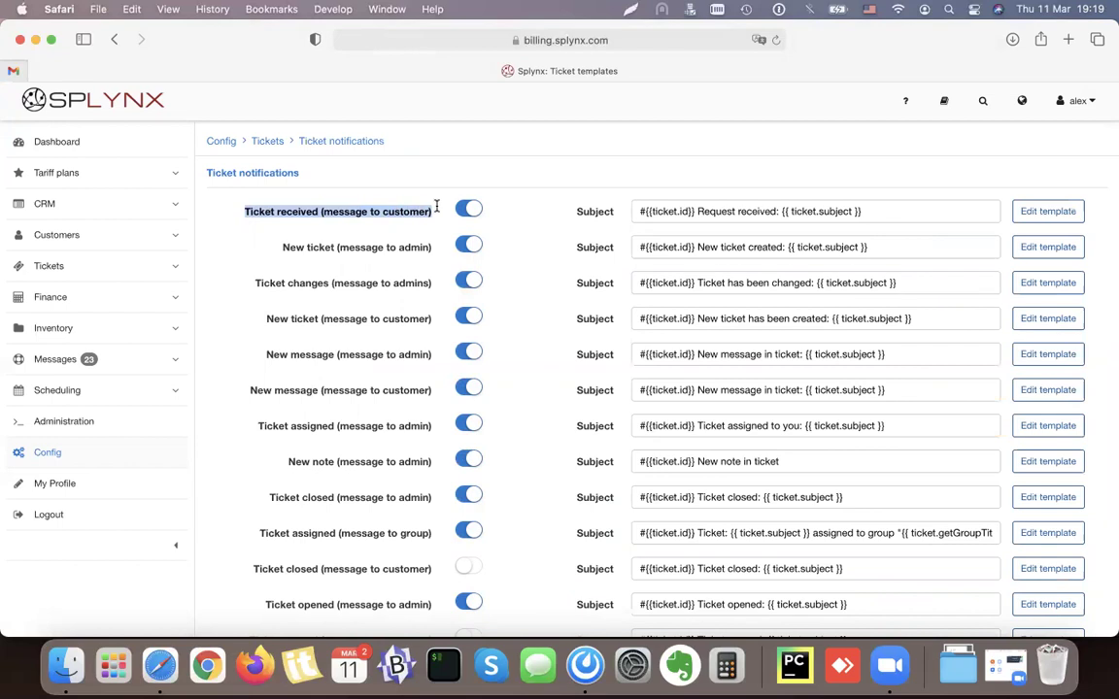
left_click(375, 191)
double_click(369, 248)
triple_click(289, 247)
left_click(337, 259)
left_click(259, 289)
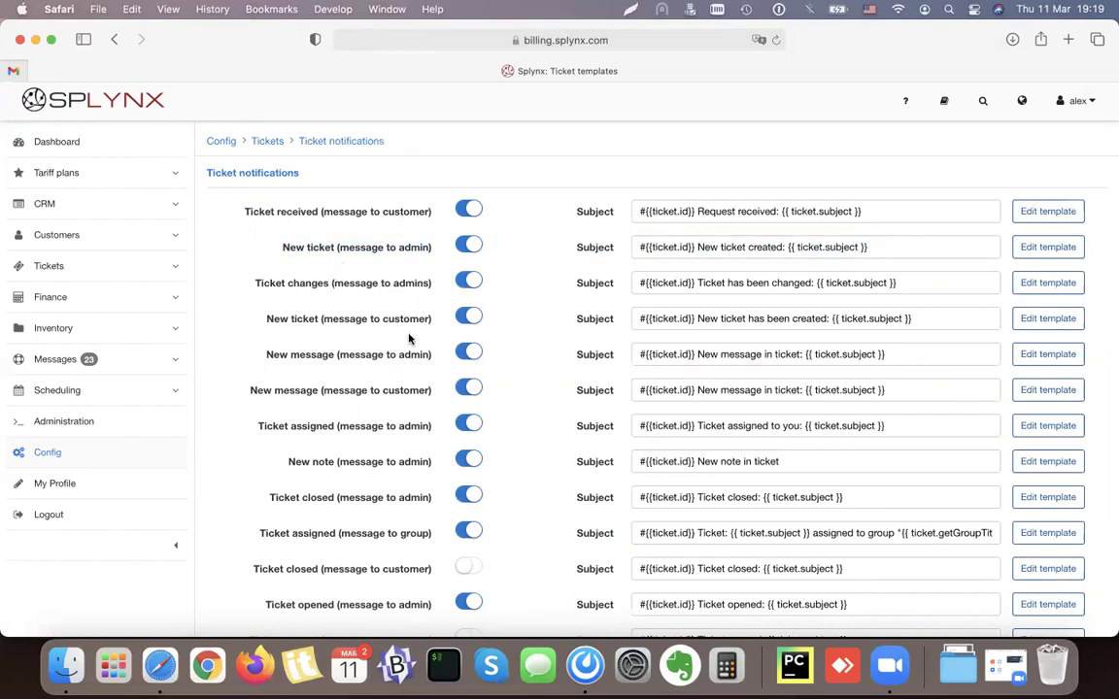
scroll(409, 345, "down", 5)
scroll(420, 350, "up", 5)
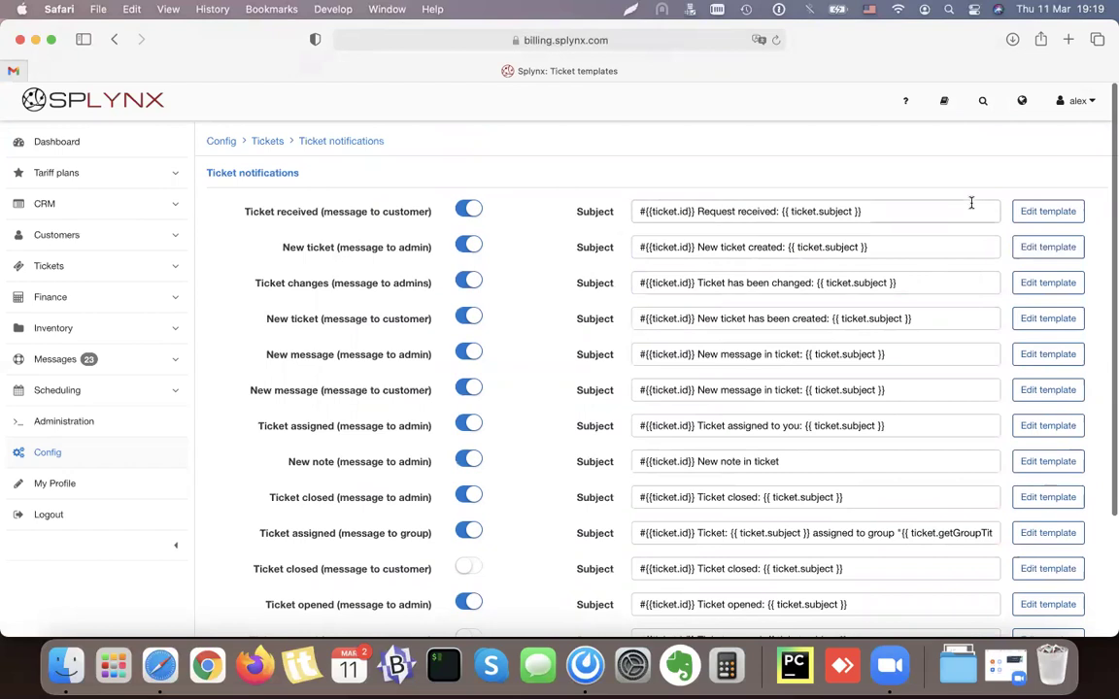
left_click(807, 219)
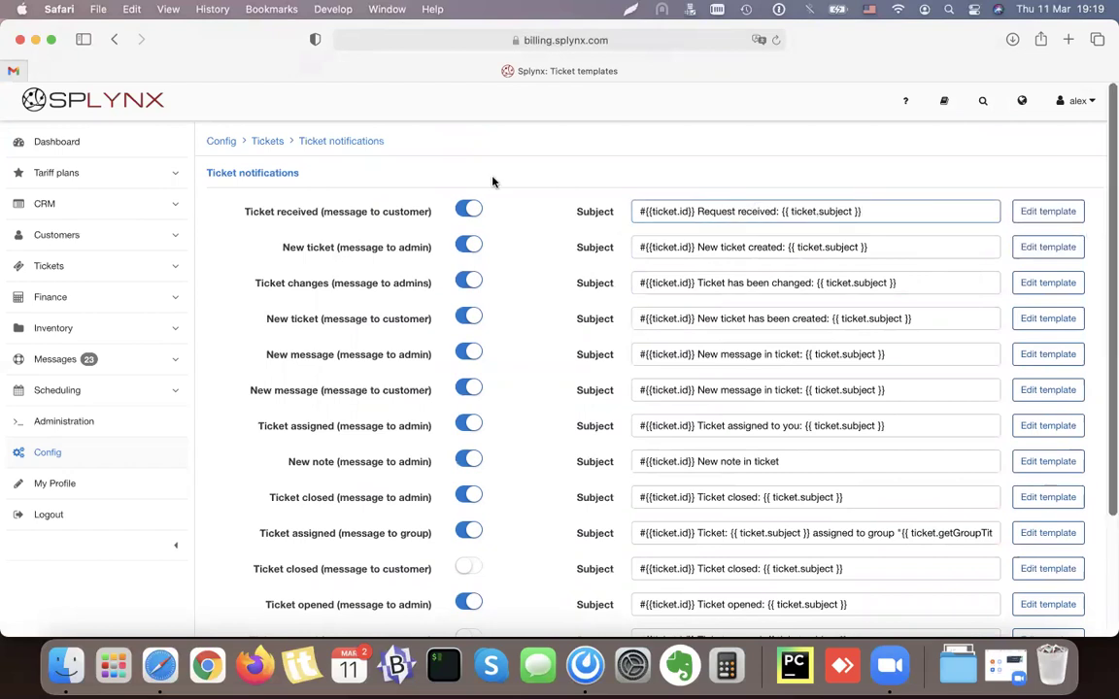
- Inspect the template code of the "Ticket received (message to customer)" notification without changing it, and return to the configuration overview
left_click(1061, 213)
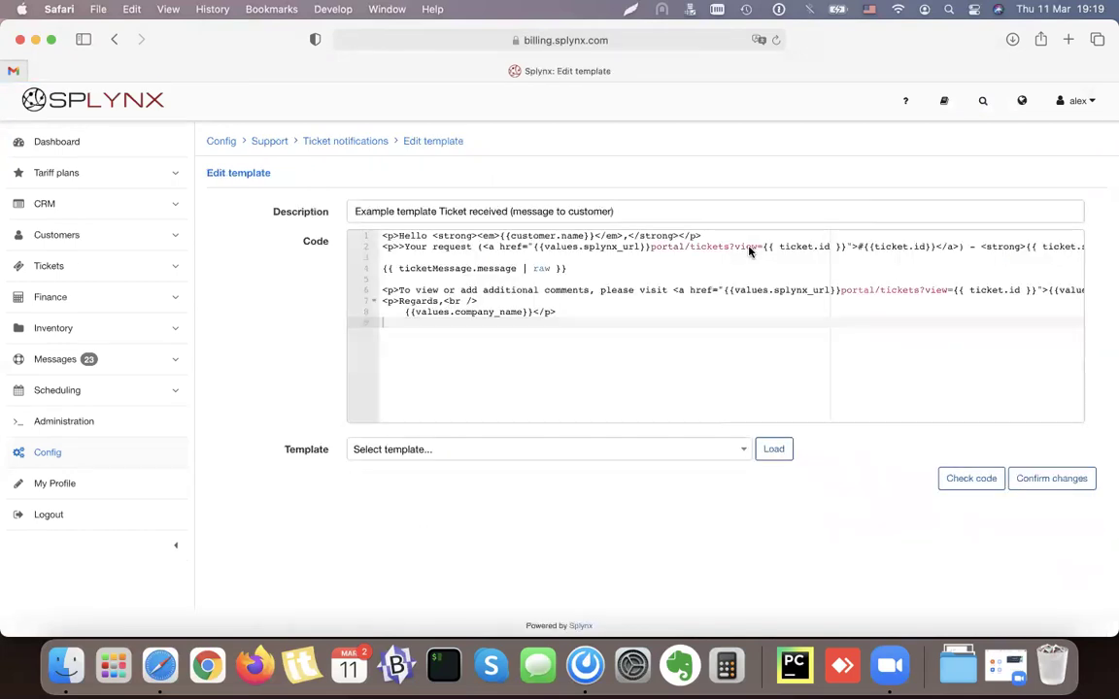
key("super+a")
left_click(434, 247)
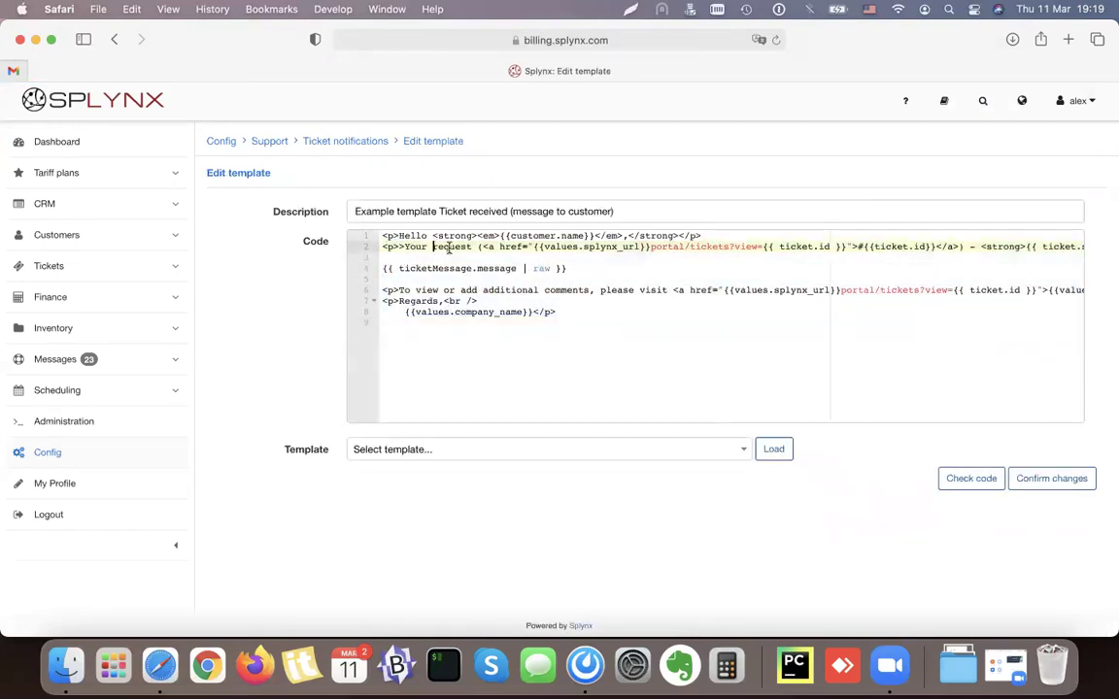
scroll(811, 269, "right", 5)
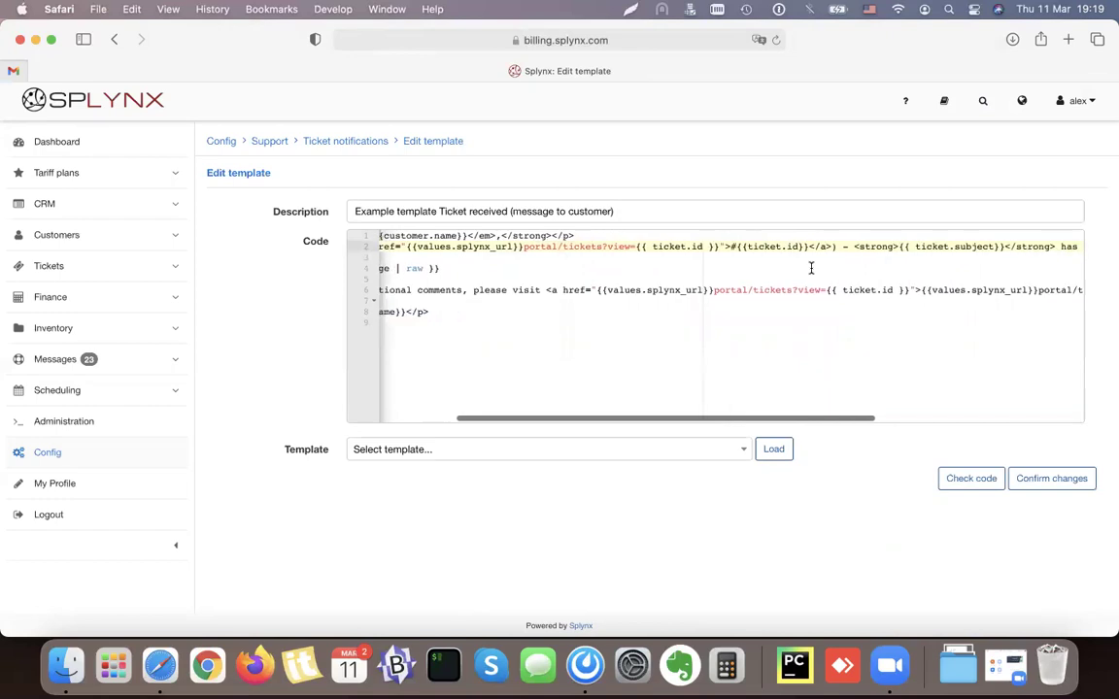
double_click(668, 247)
left_click(813, 269)
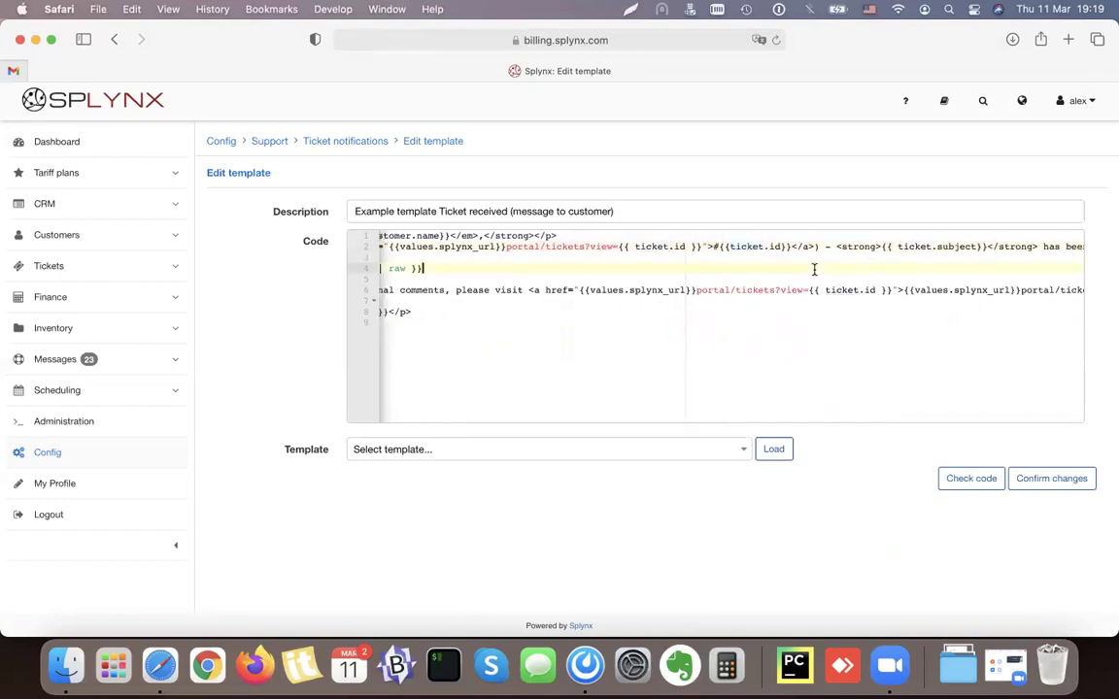
scroll(814, 269, "left", 5)
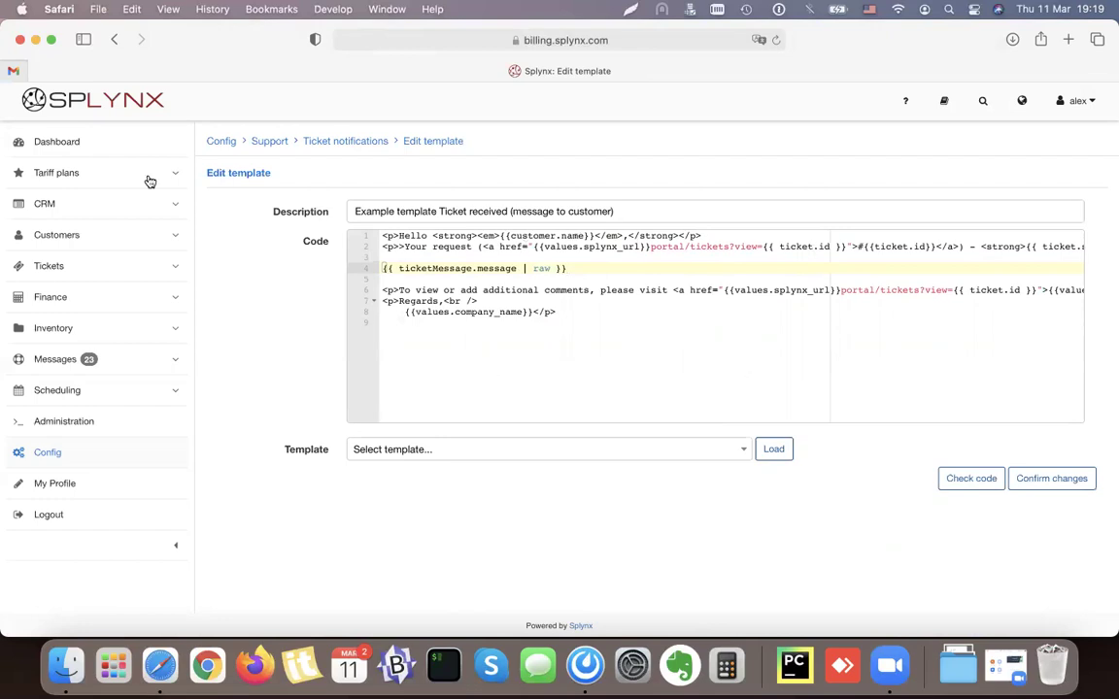
left_click(114, 39)
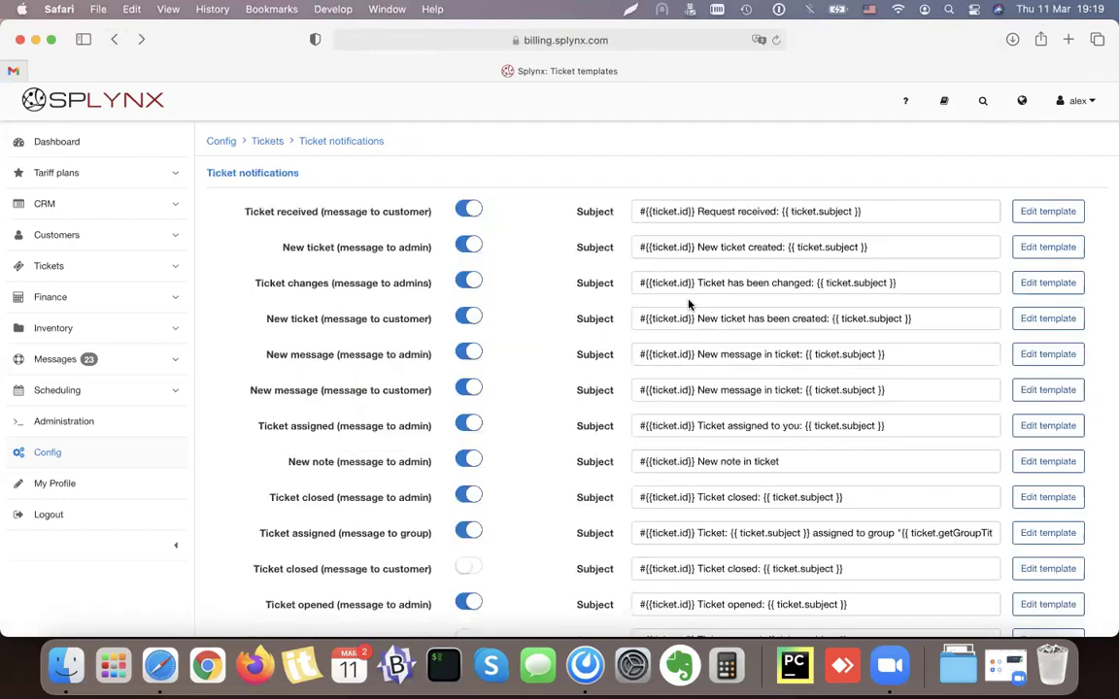
left_click(115, 40)
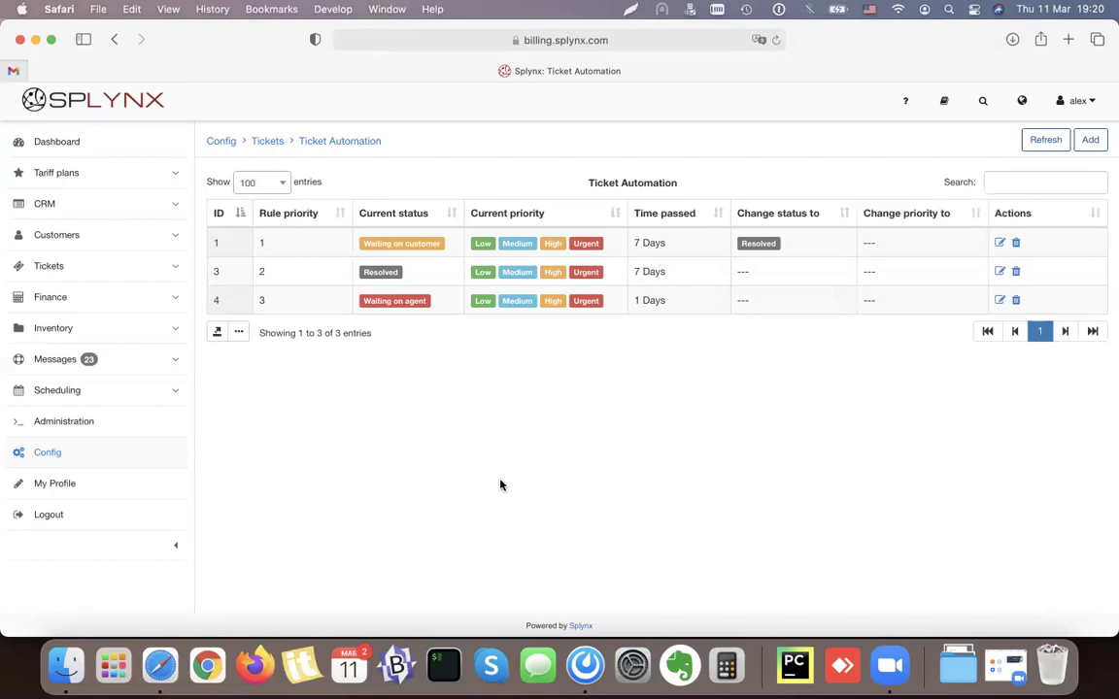
- Open the "Waiting on agent" ticket automation rule and review its current status, time passed and change options
double_click(392, 302)
left_click(394, 302)
left_click(410, 305)
triple_click(407, 307)
left_click(639, 301)
left_click(1001, 301)
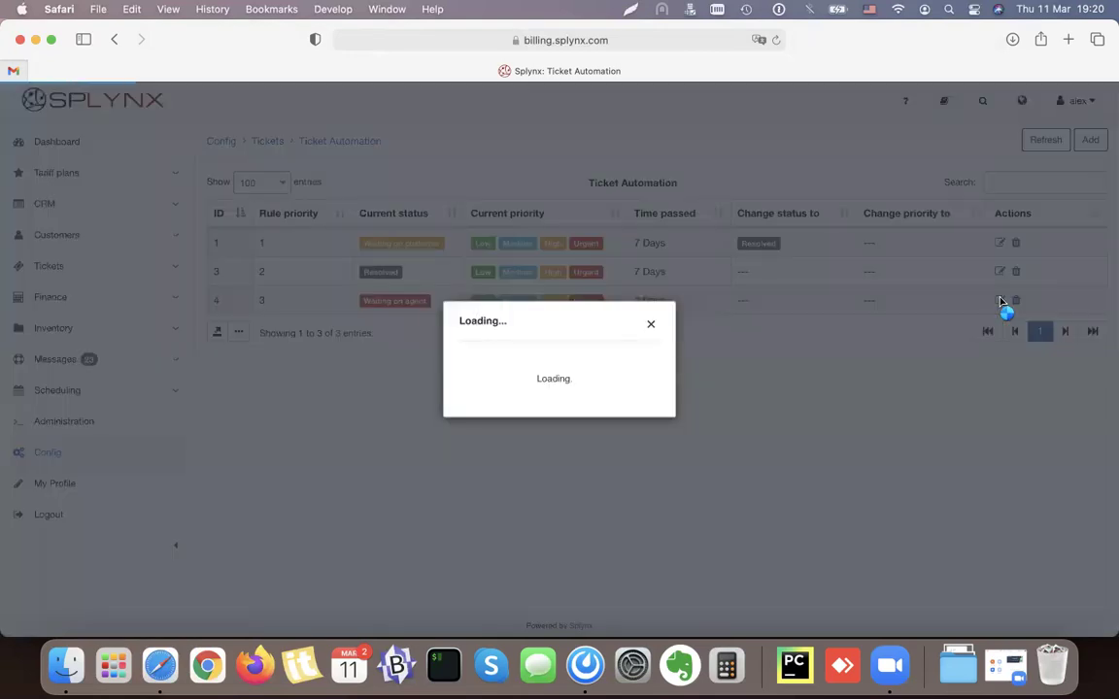
left_click_drag(382, 223, 461, 222)
left_click(433, 283)
triple_click(430, 282)
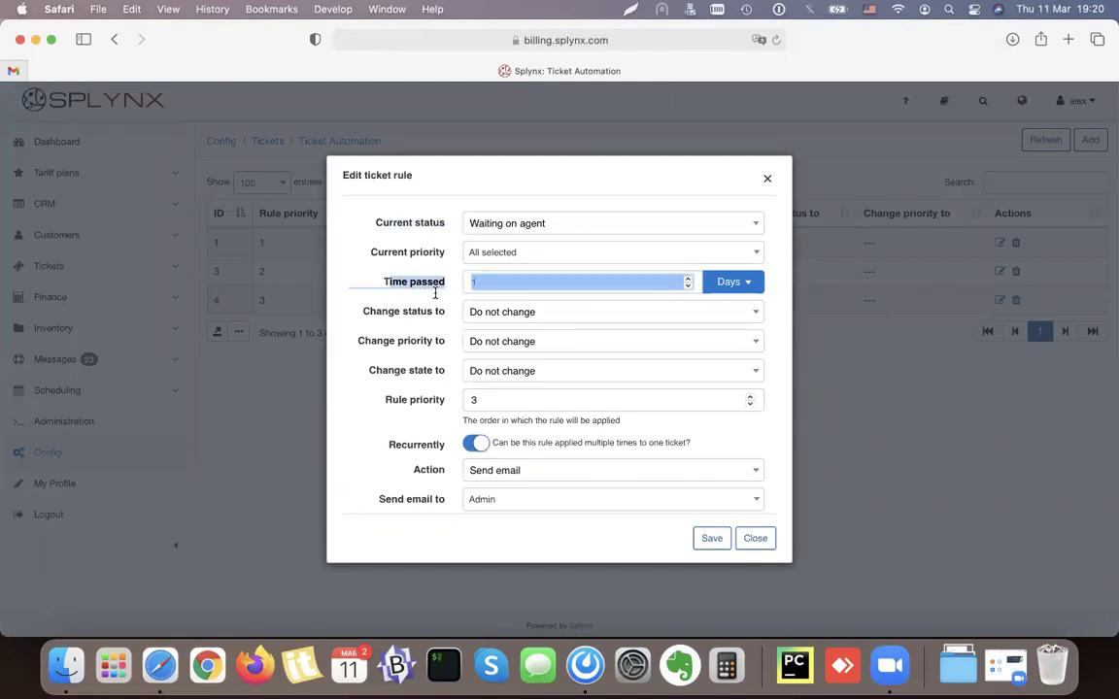
left_click(369, 313)
double_click(393, 323)
left_click(420, 361)
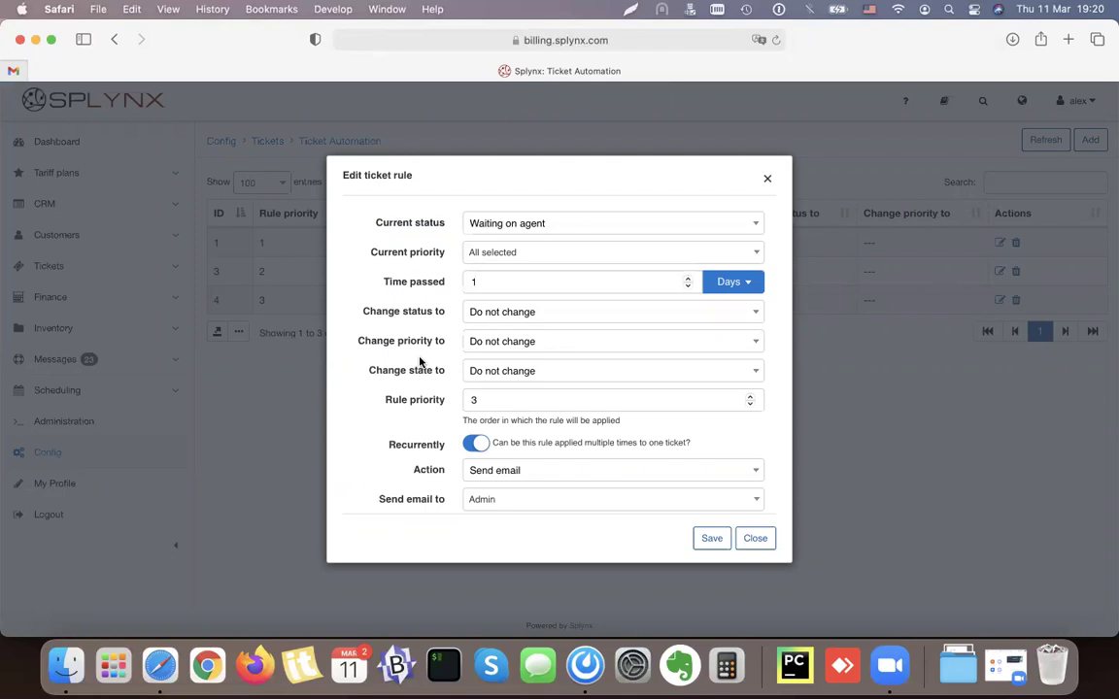
- Check the "Waiting on agent" rule's email action, recipient, subject and template, and close the rule unsaved
scroll(419, 361, "down", 3)
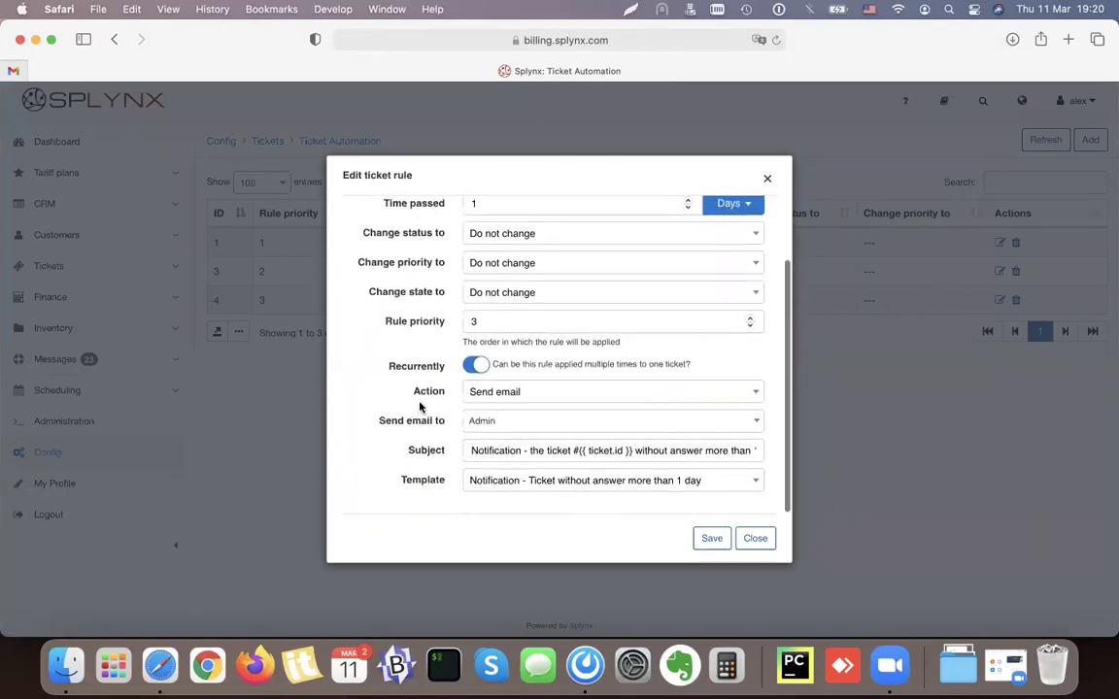
double_click(420, 452)
double_click(422, 422)
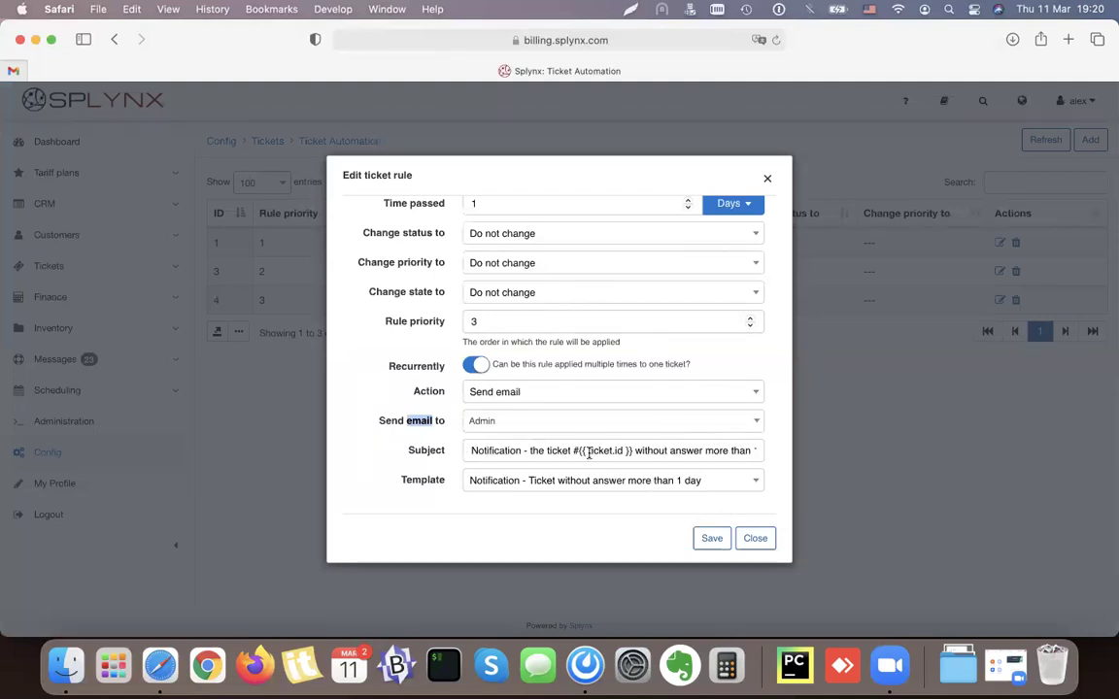
left_click_drag(631, 451, 522, 445)
left_click(521, 449)
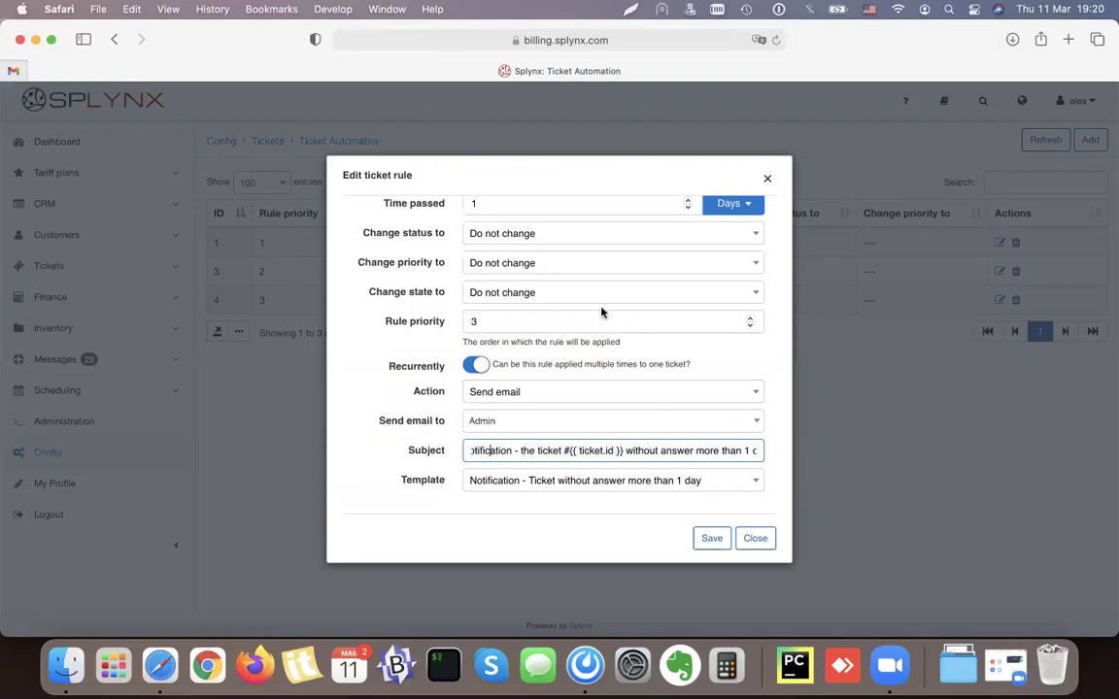
left_click(769, 179)
left_click_drag(257, 302, 554, 407)
left_click(544, 408)
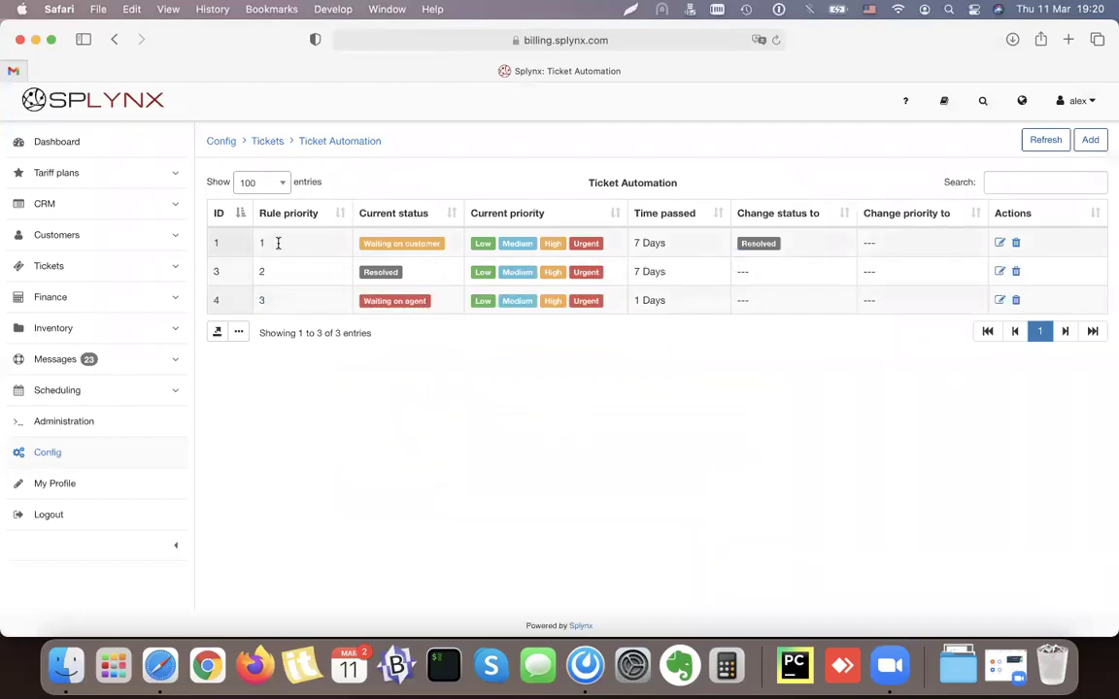
- Look over the "Waiting on customer" rule's status and time passed in the automation list and open the rule for editing
left_click_drag(278, 244, 449, 241)
left_click(433, 245)
triple_click(646, 249)
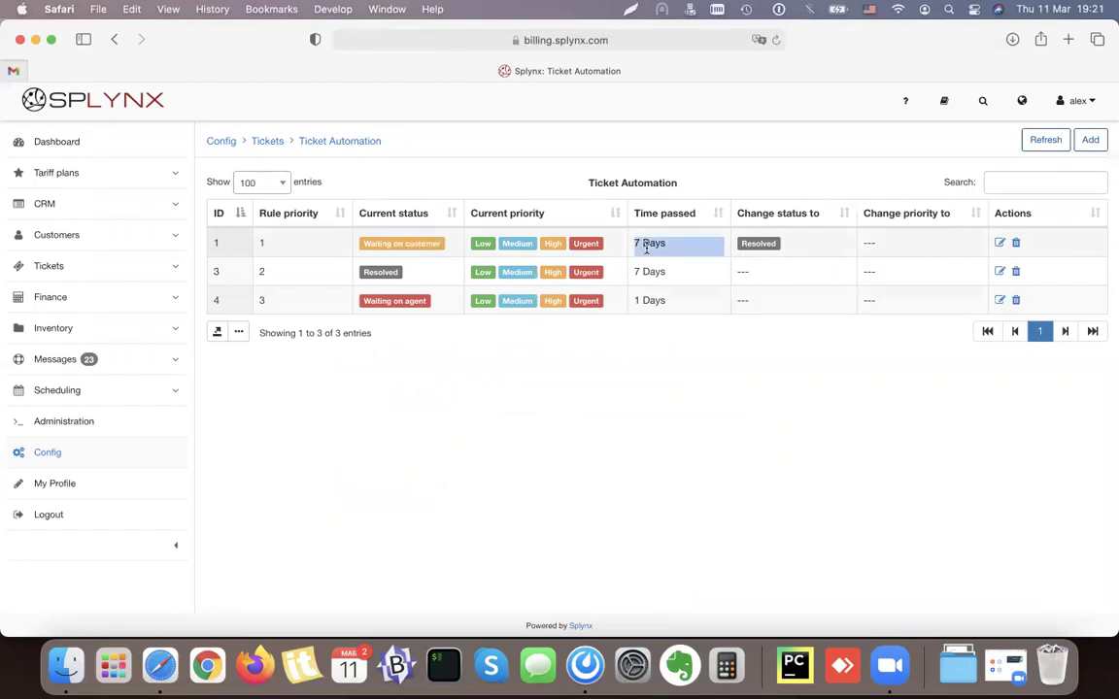
left_click(649, 243)
left_click(1000, 243)
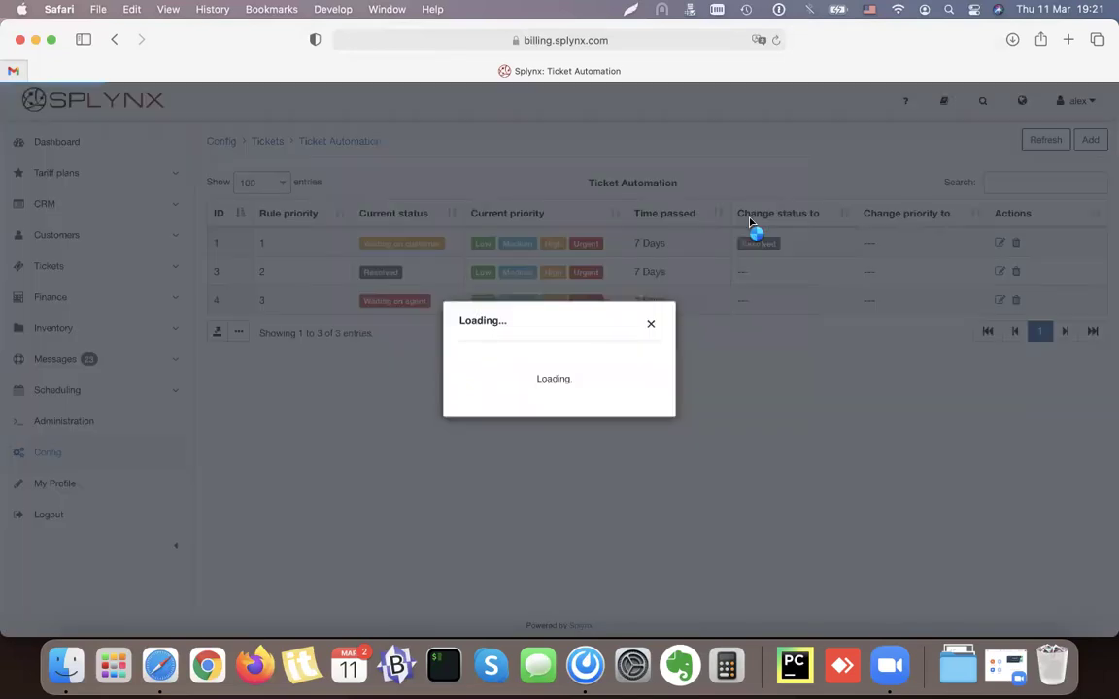
- Review the "Waiting on customer" rule's status change, state change, action and canned response, and close the rule unsaved
scroll(508, 288, "down", 1)
left_click_drag(375, 356, 478, 354)
left_click_drag(372, 292, 451, 291)
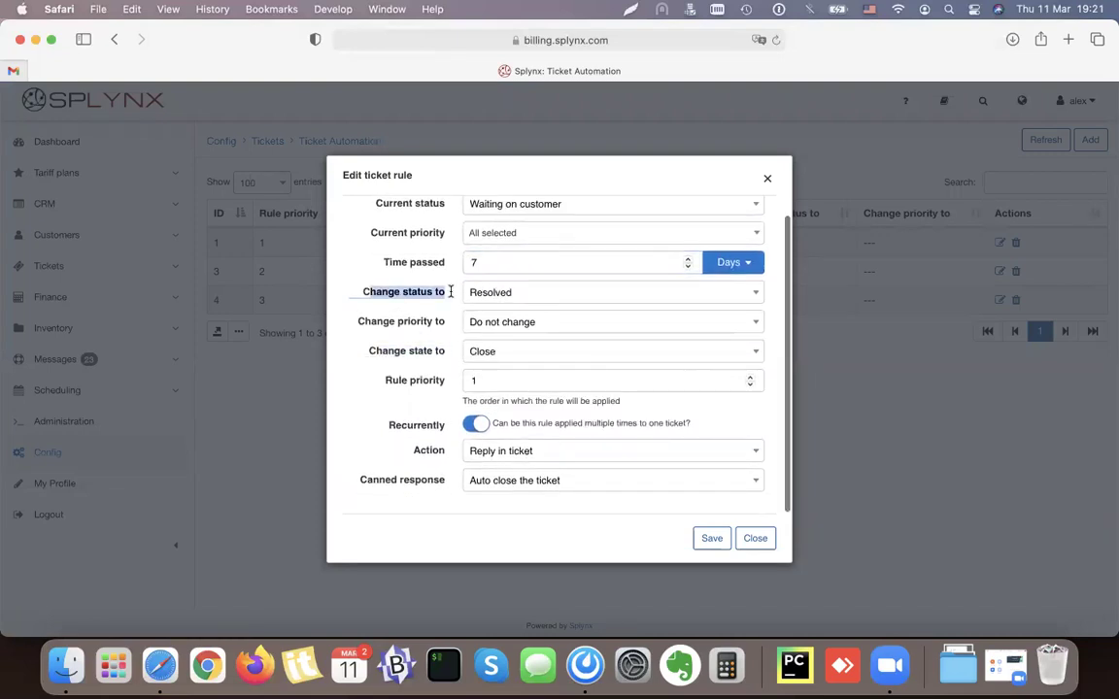
scroll(456, 327, "up", 1)
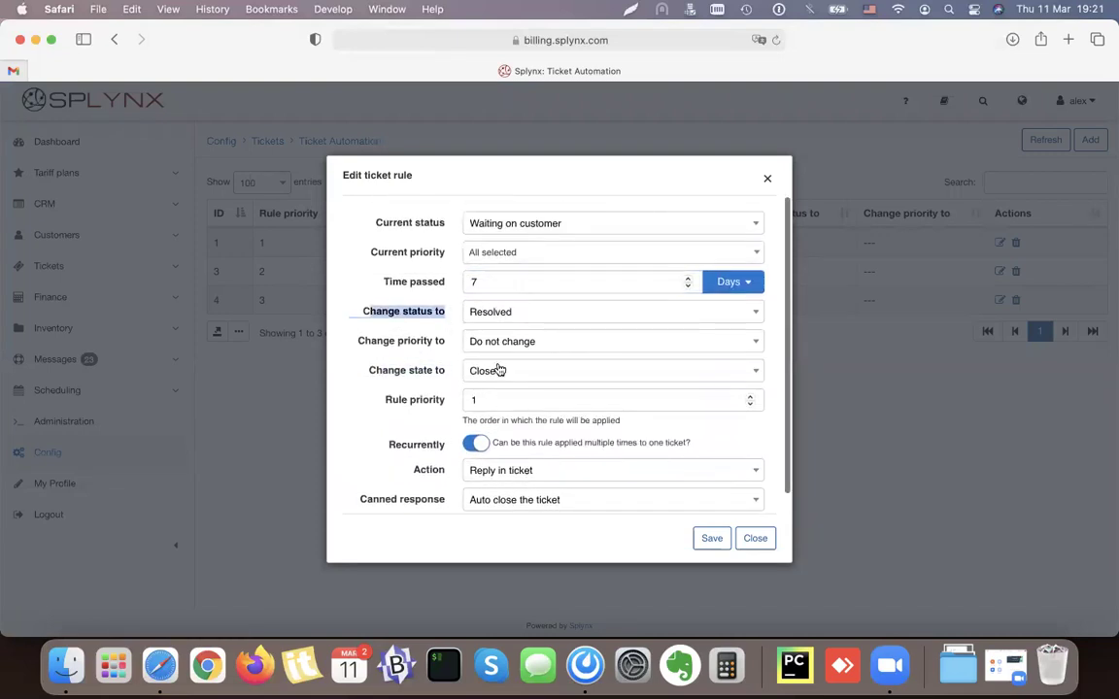
left_click(406, 324)
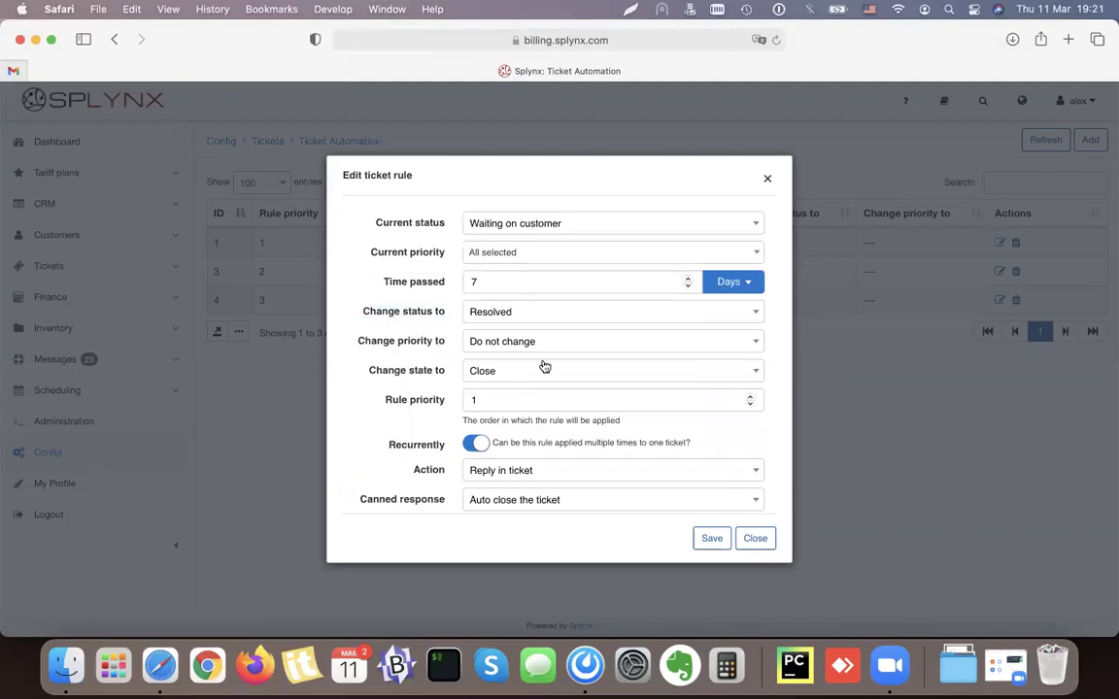
scroll(573, 310, "down", 1)
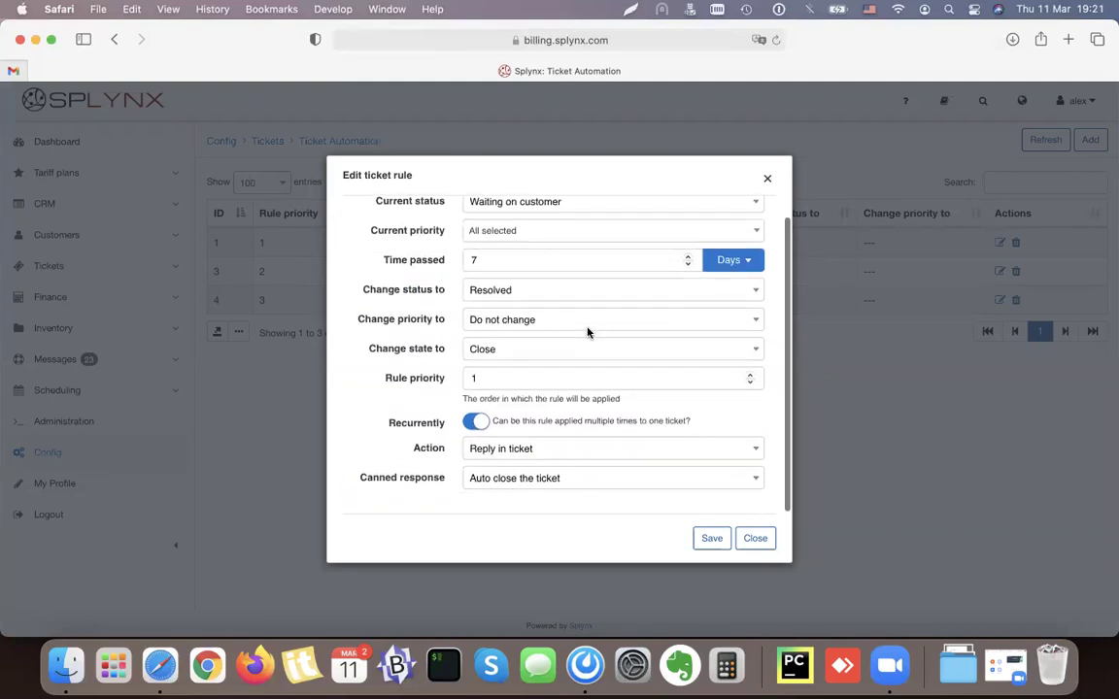
left_click(757, 538)
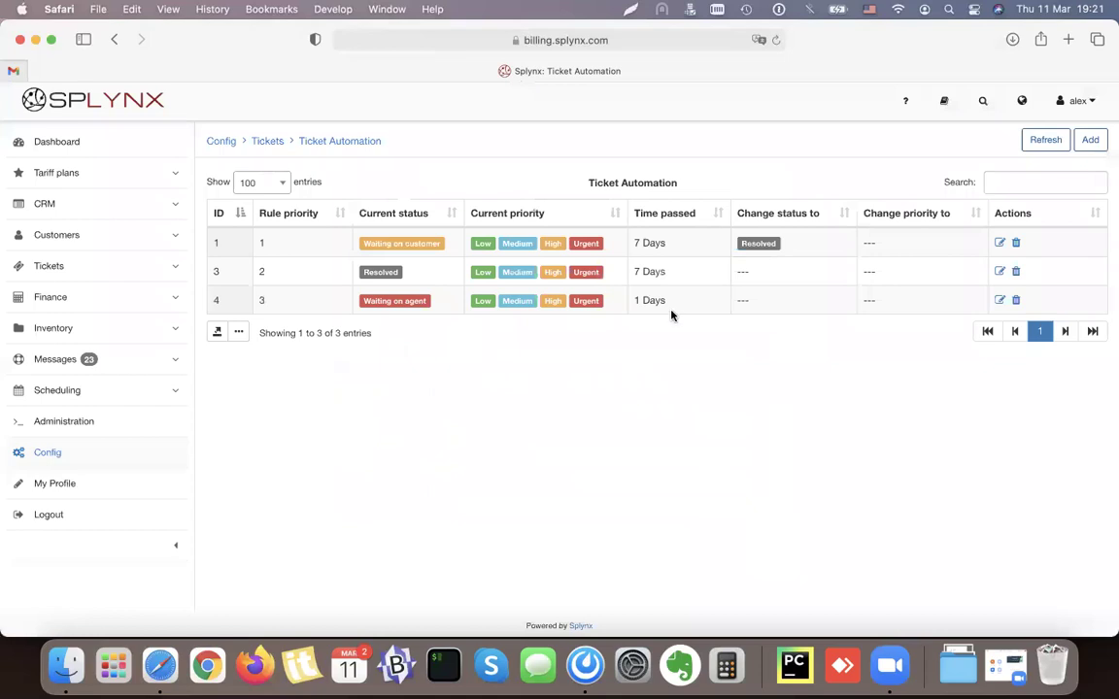
- Inspect the "Resolved" rule's state change and canned response, close it unsaved and return to the configuration overview
left_click(1000, 272)
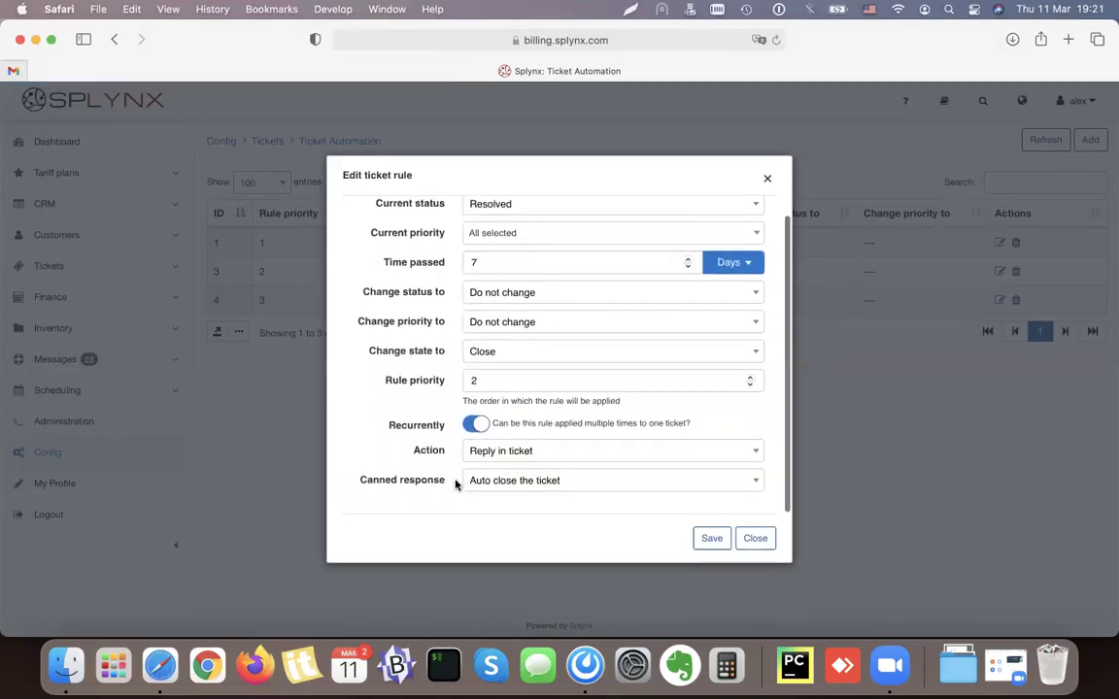
left_click_drag(456, 482, 387, 480)
left_click(414, 435)
scroll(462, 372, "up", 2)
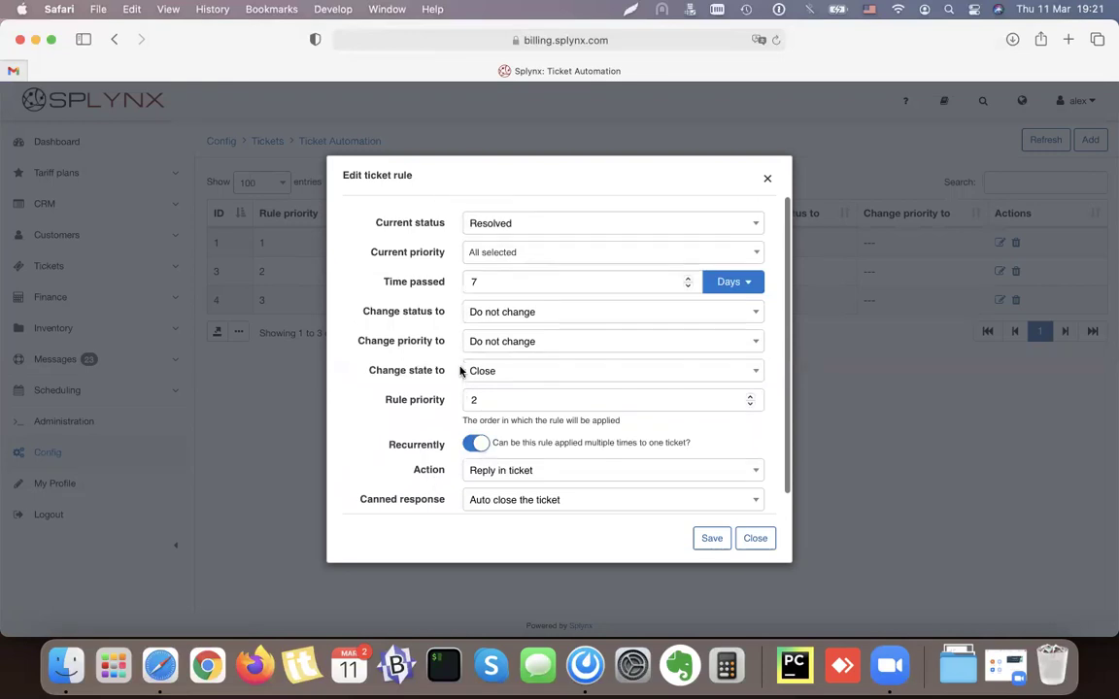
left_click(767, 181)
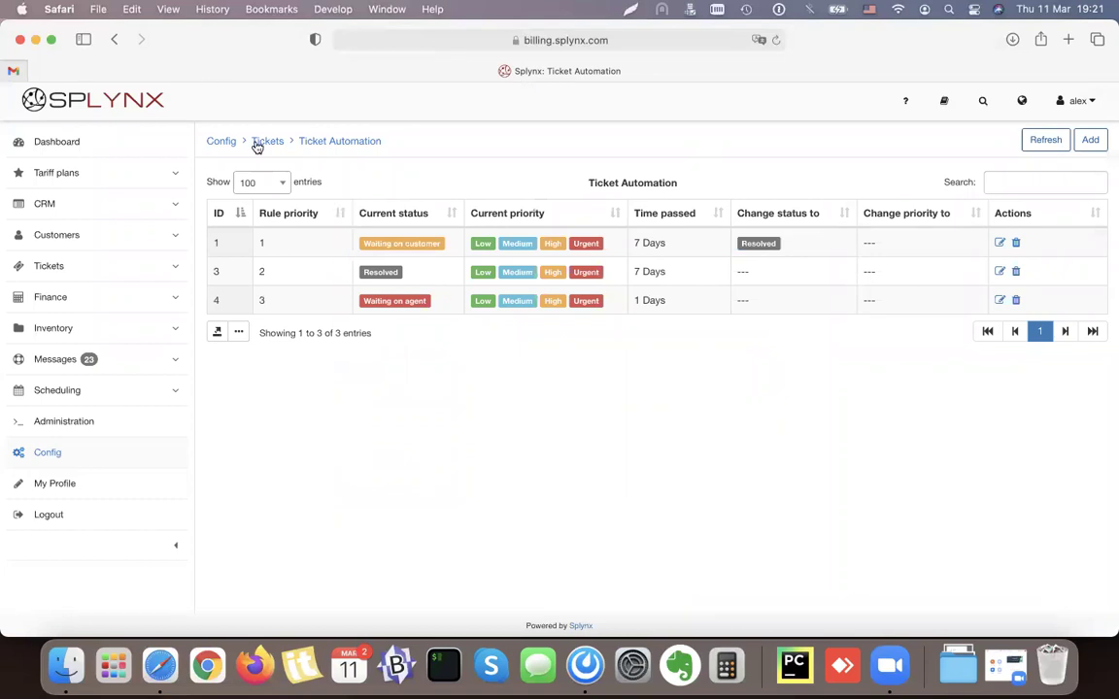
left_click(115, 41)
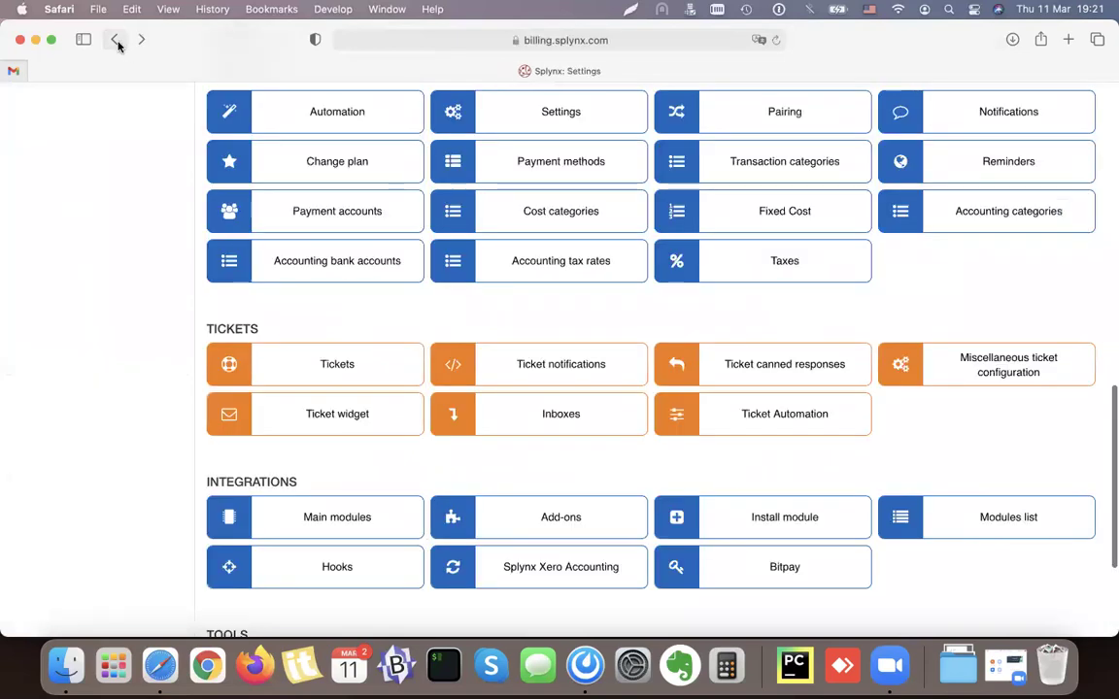
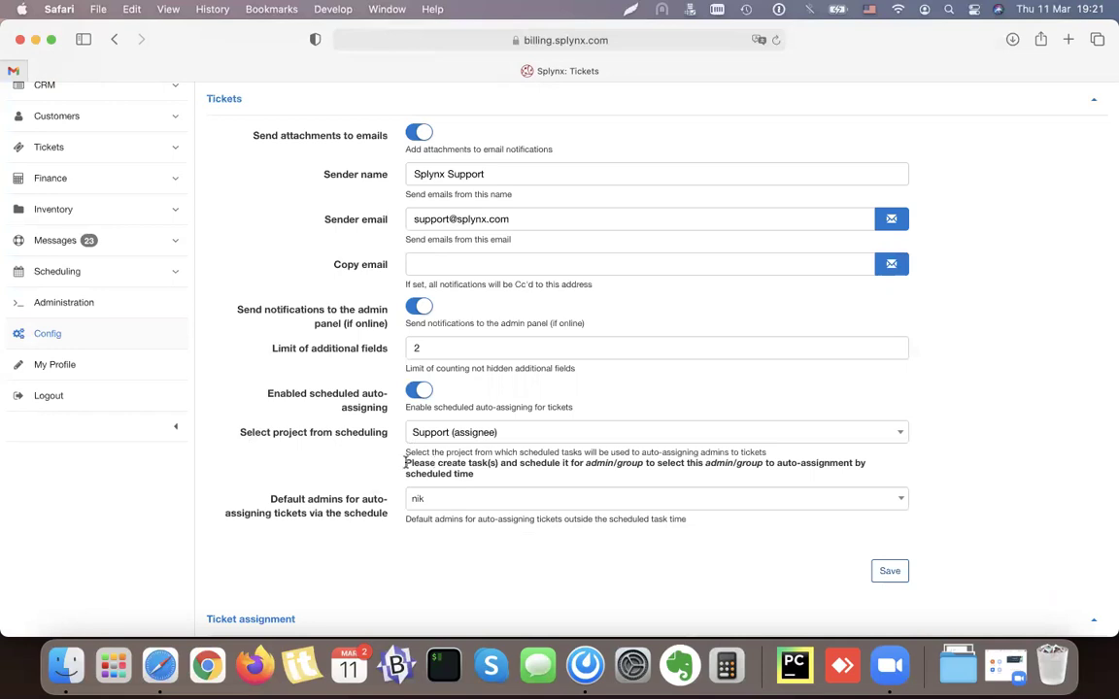
- Review the scheduled auto-assigning settings and list the scheduling projects, keeping "Support (assignee)" selected
left_click(525, 469)
left_click_drag(389, 433, 240, 437)
left_click(240, 437)
left_click(470, 434)
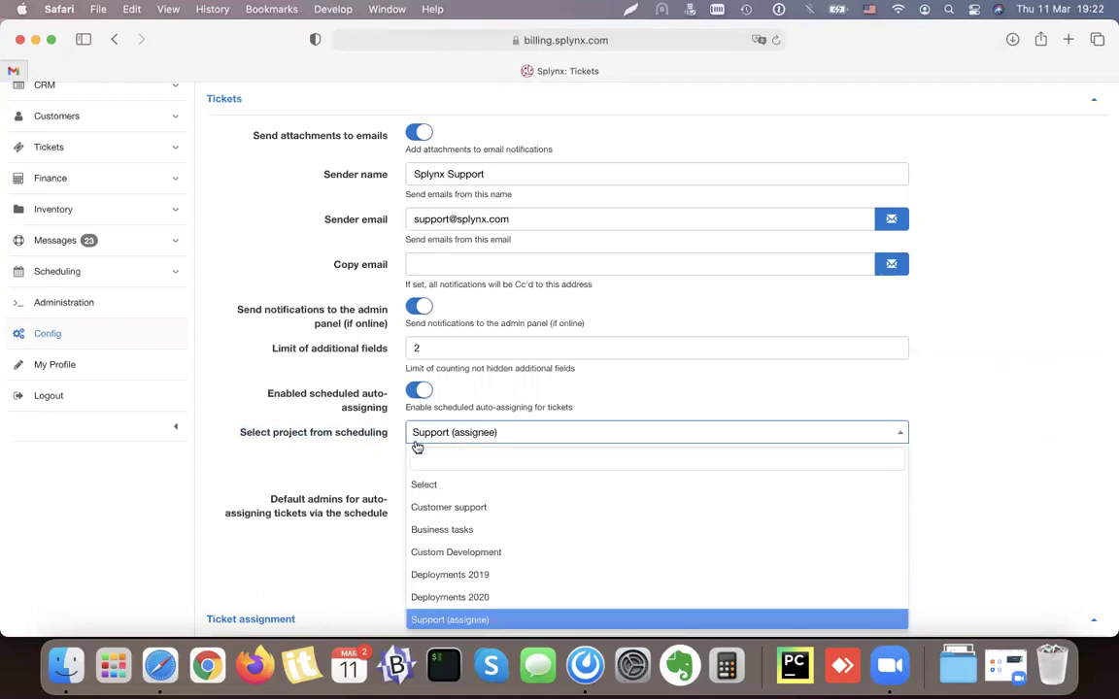
left_click(425, 621)
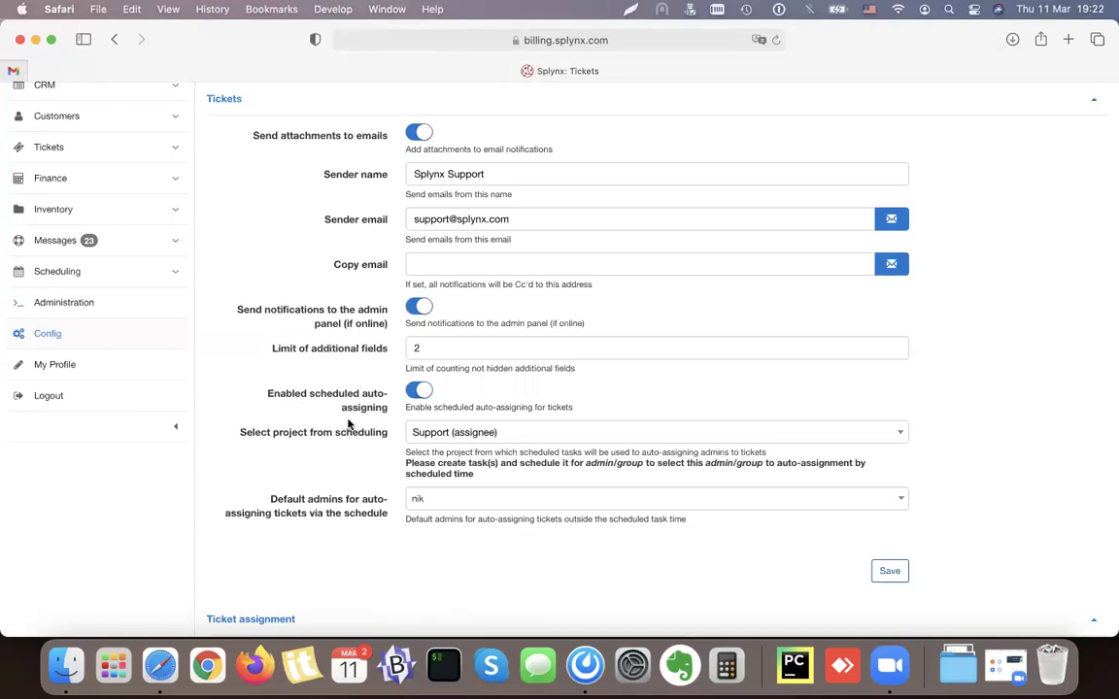
- Open the scheduling calendars to view the week's support shifts
left_click(58, 274)
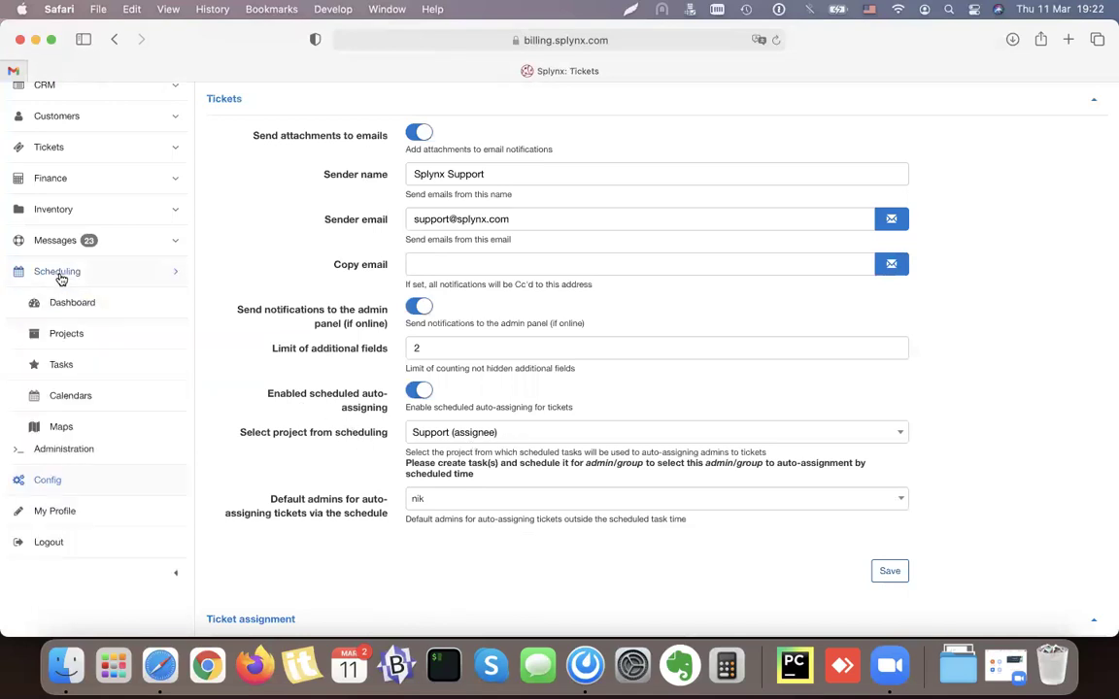
left_click(88, 394)
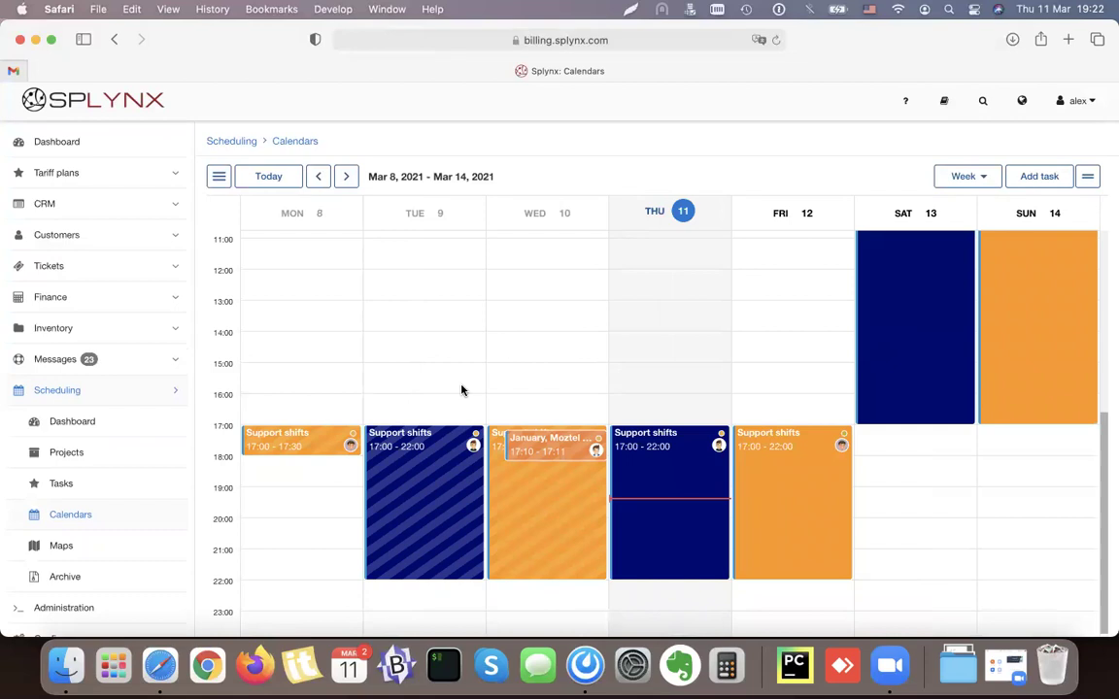
- Inspect the details of Tuesday, March 9's support shift in the calendar and close them unchanged
scroll(403, 486, "up", 1)
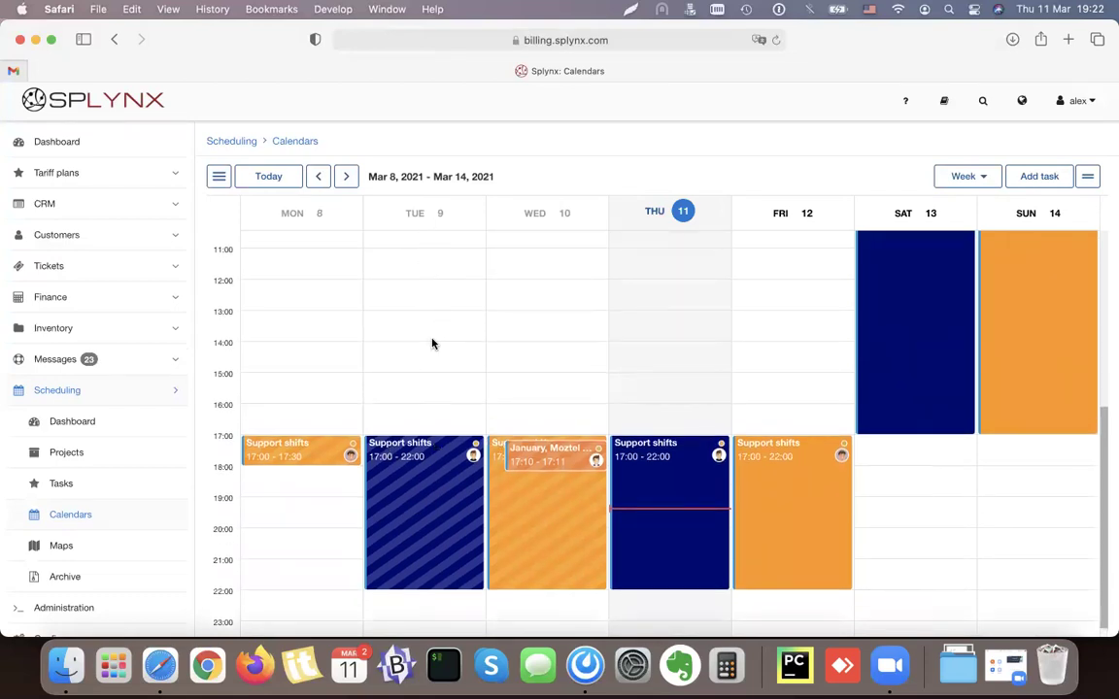
left_click(474, 457)
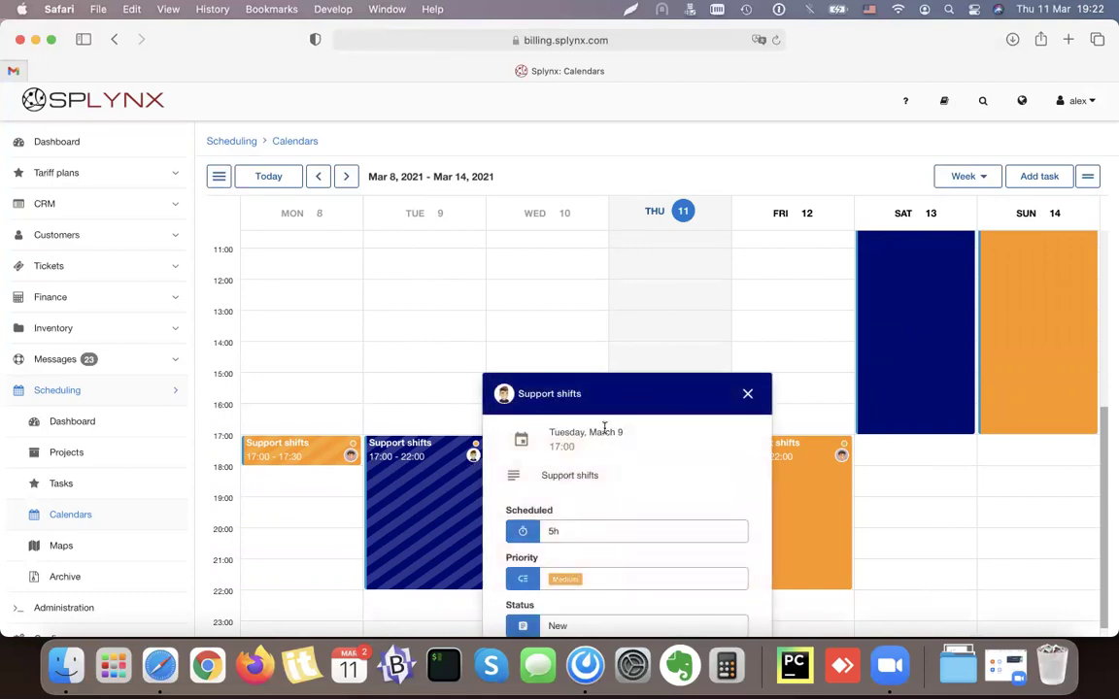
left_click(748, 395)
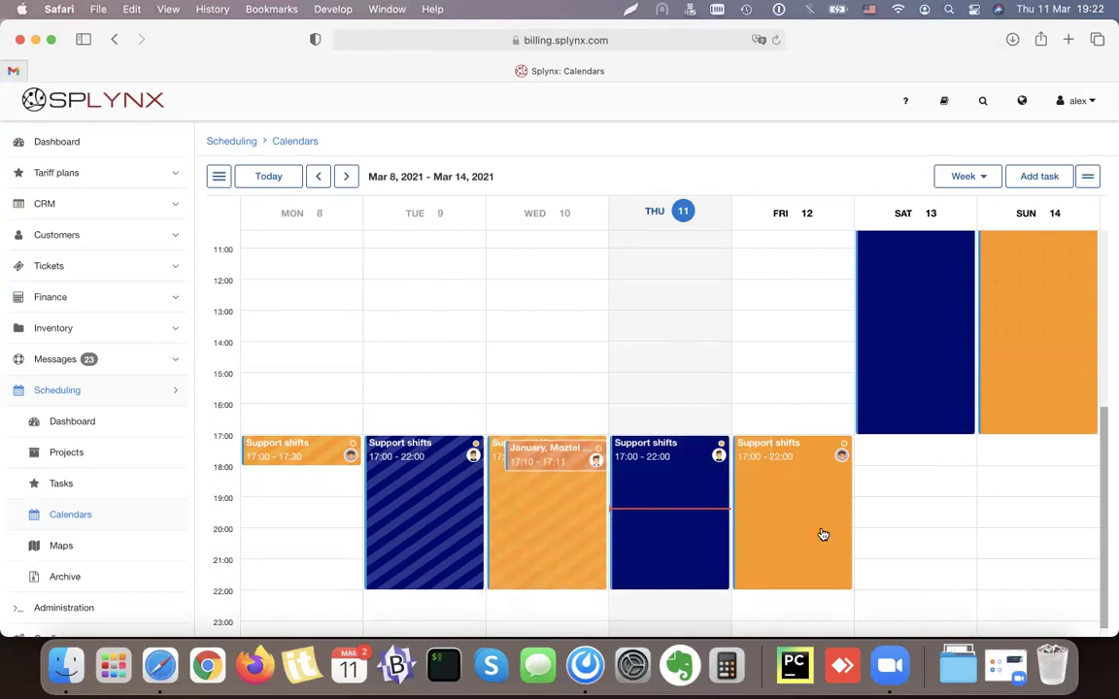
- Check the schedule and assignee of Saturday, March 13's support shift and close its details unsaved
scroll(966, 375, "up", 3)
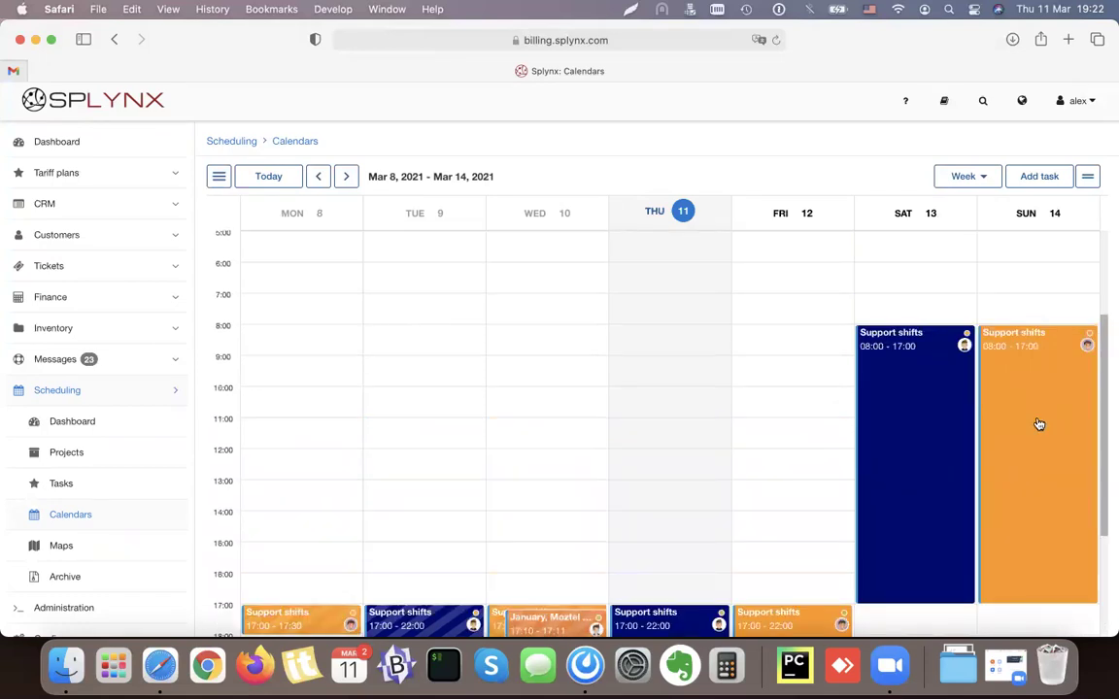
scroll(1036, 424, "down", 1)
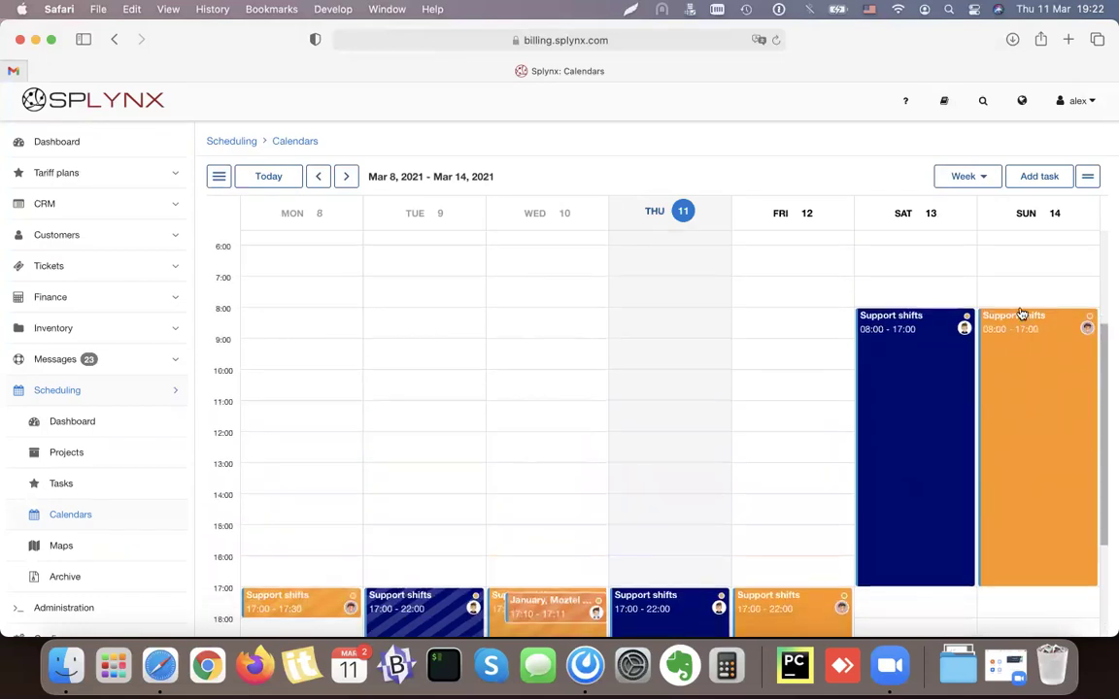
left_click(935, 332)
scroll(942, 400, "down", 5)
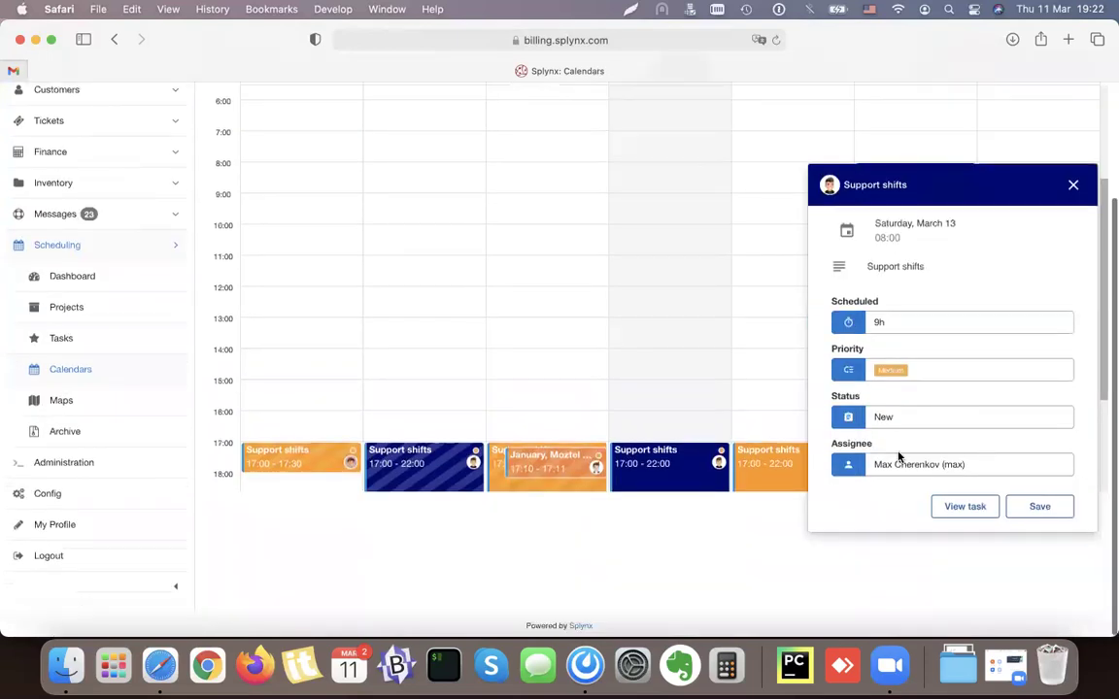
left_click(1074, 184)
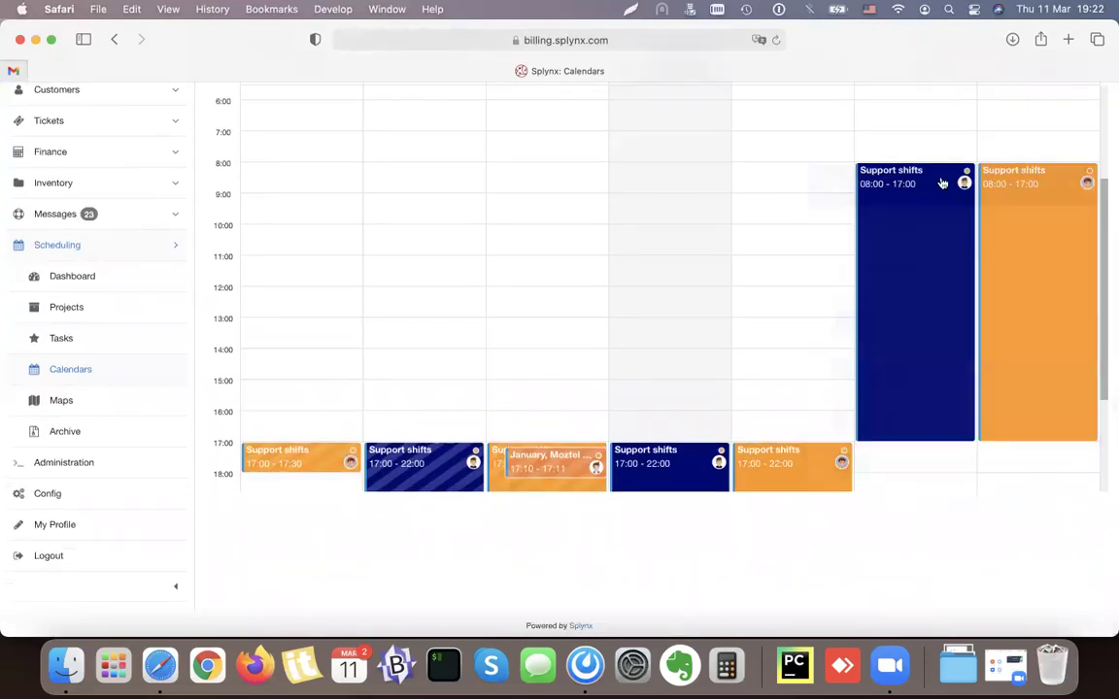
- Check the assignee of Sunday, March 14's support shift, close its details unsaved and look over the weekend shifts
scroll(941, 182, "up", 5)
scroll(997, 447, "down", 3)
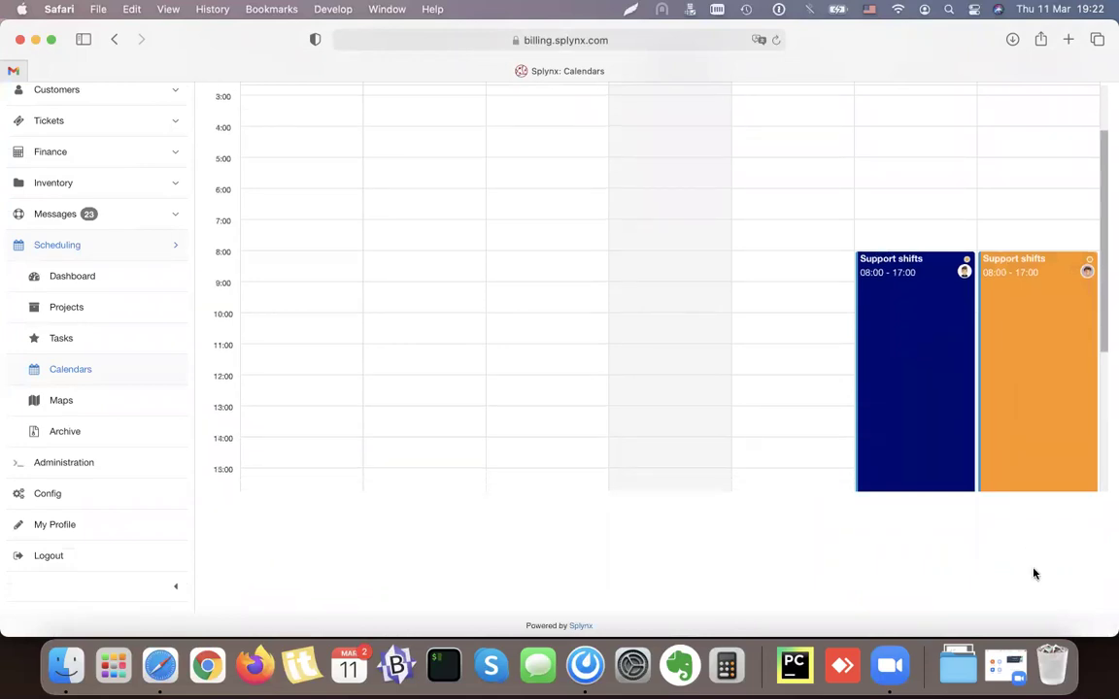
scroll(949, 492, "up", 5)
scroll(893, 443, "down", 3)
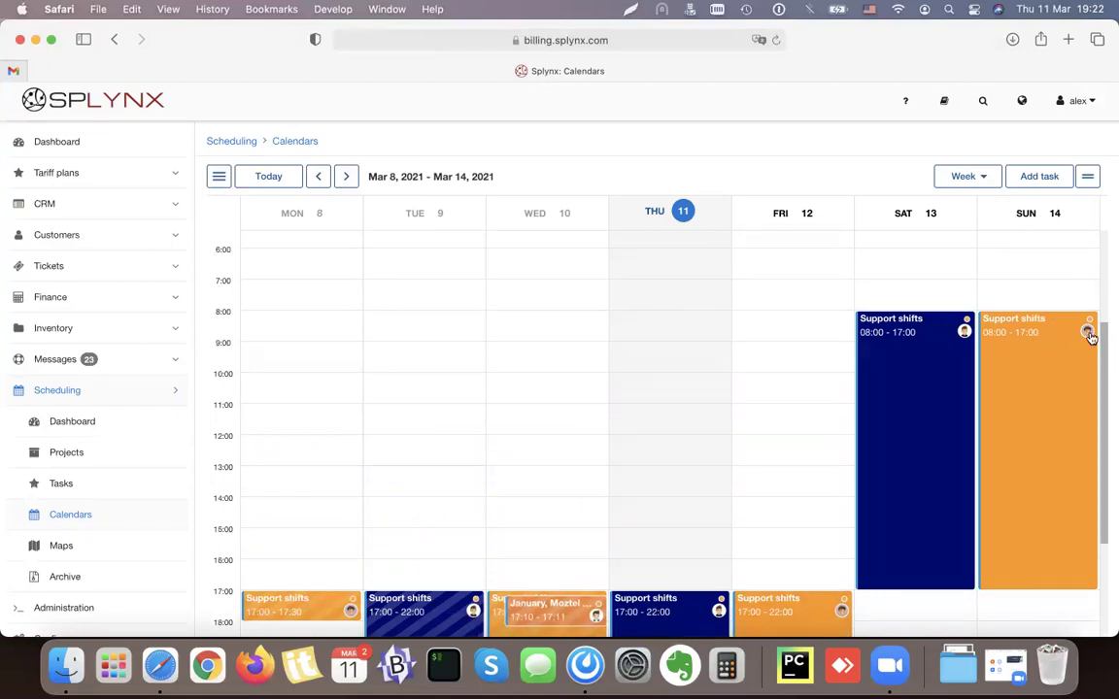
left_click(1063, 330)
scroll(890, 470, "down", 2)
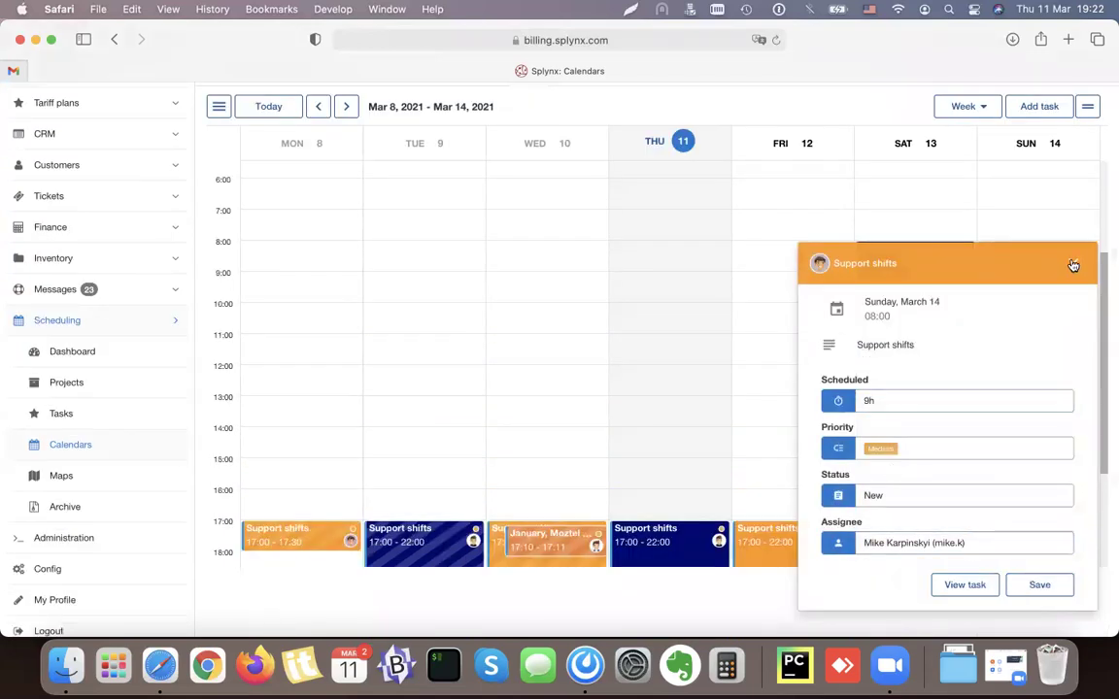
left_click(1072, 263)
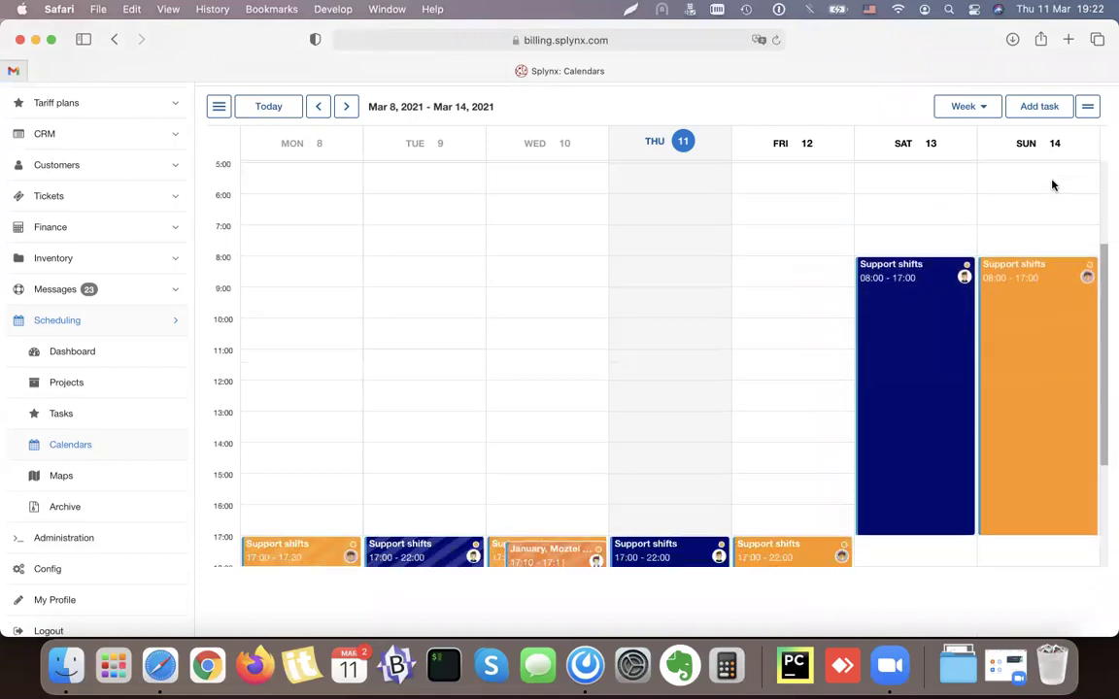
scroll(1064, 544, "up", 3)
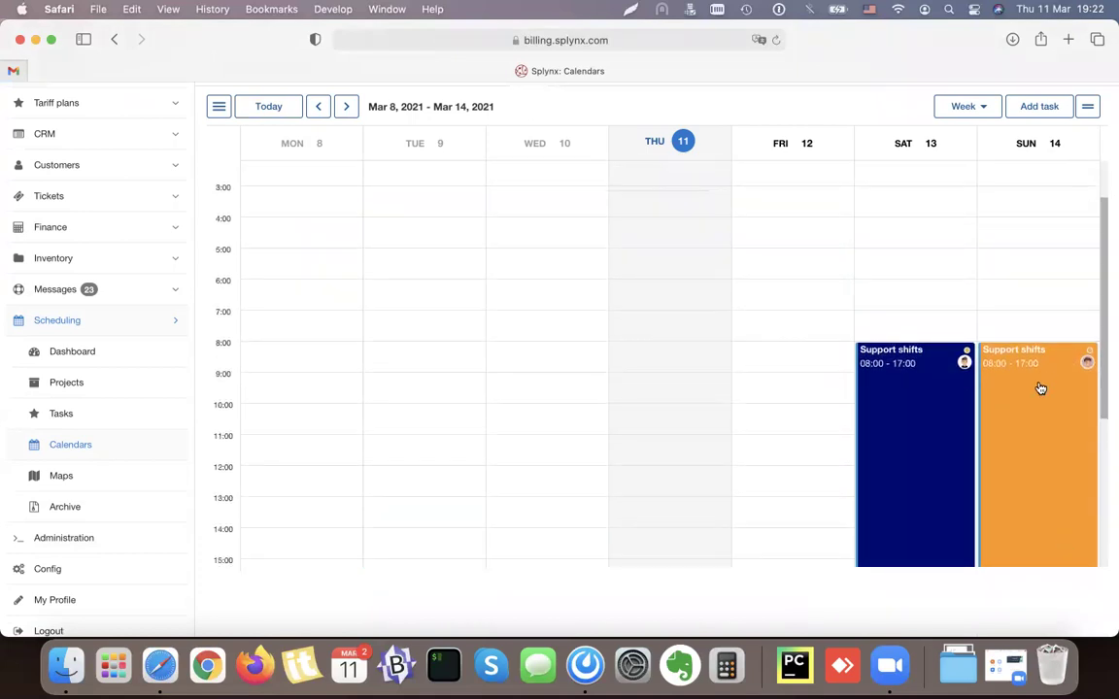
scroll(1053, 454, "down", 3)
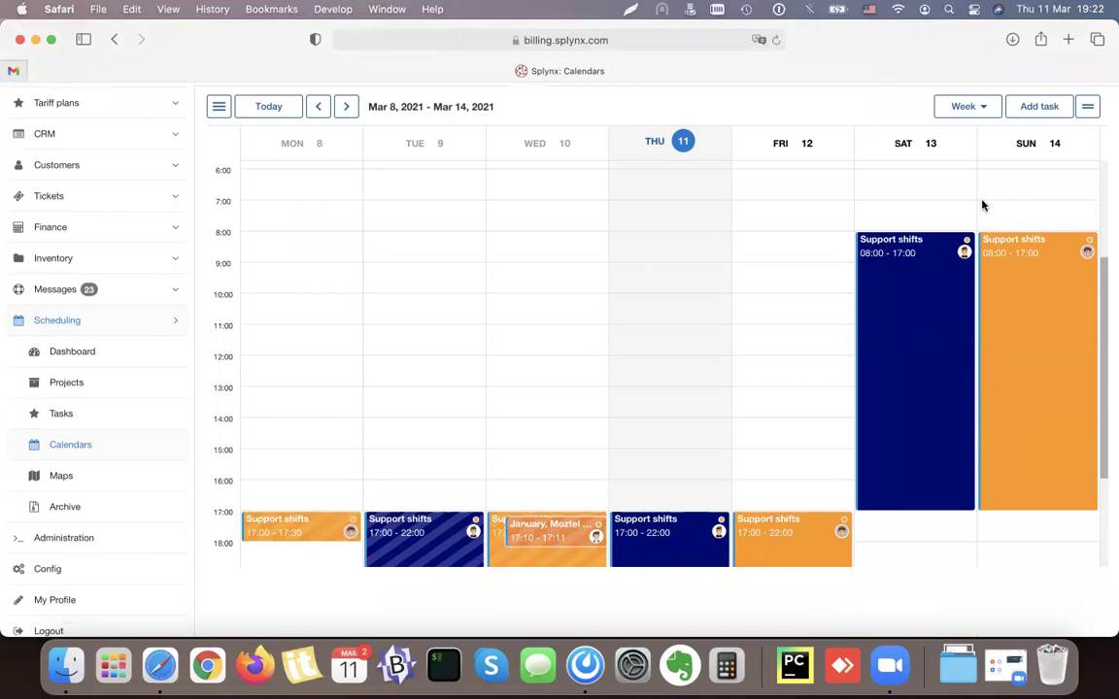
- Return to the ticket settings and review the scheduled auto-assigning options and the sender email field
left_click(114, 39)
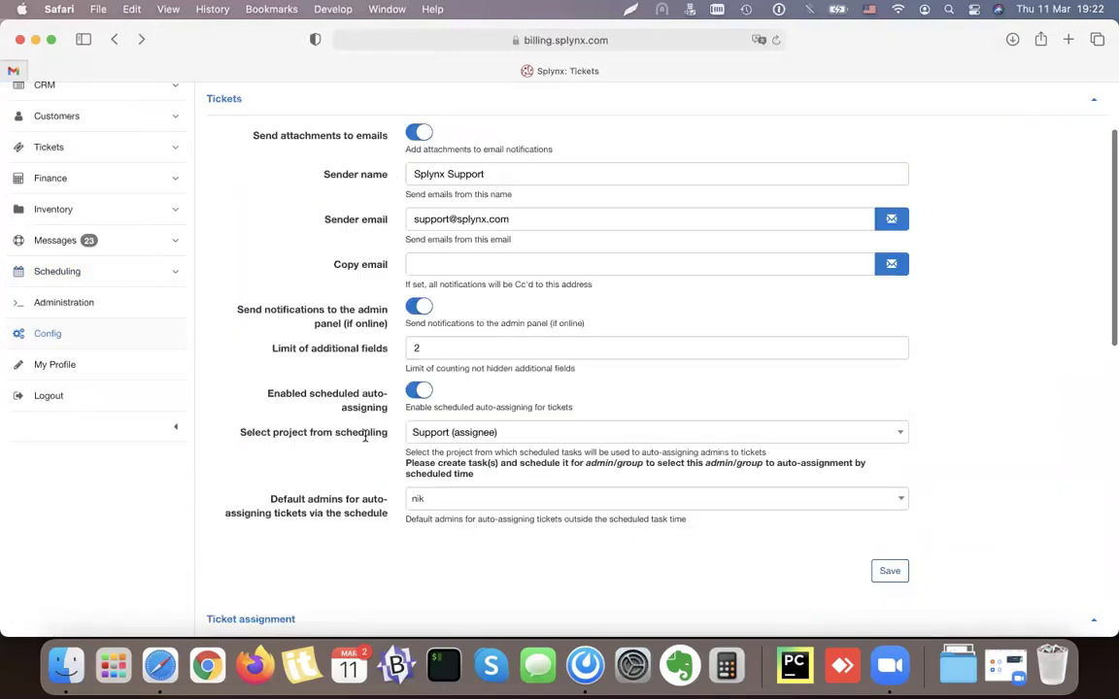
triple_click(365, 437)
left_click_drag(289, 400, 378, 398)
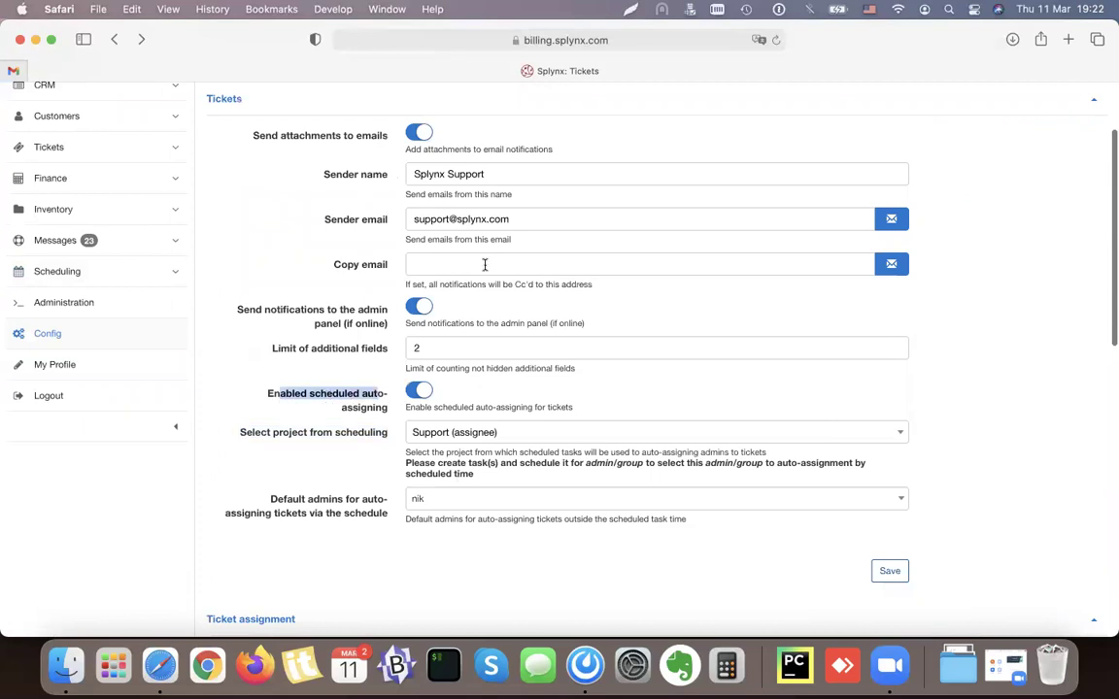
scroll(645, 478, "down", 2)
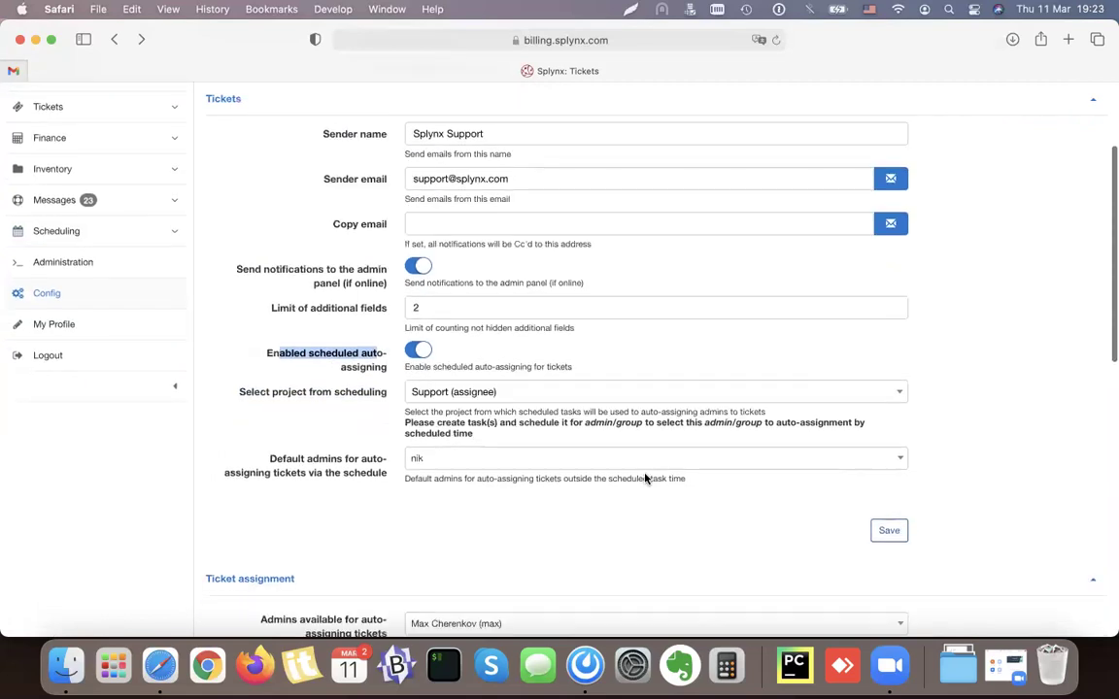
scroll(607, 539, "up", 5)
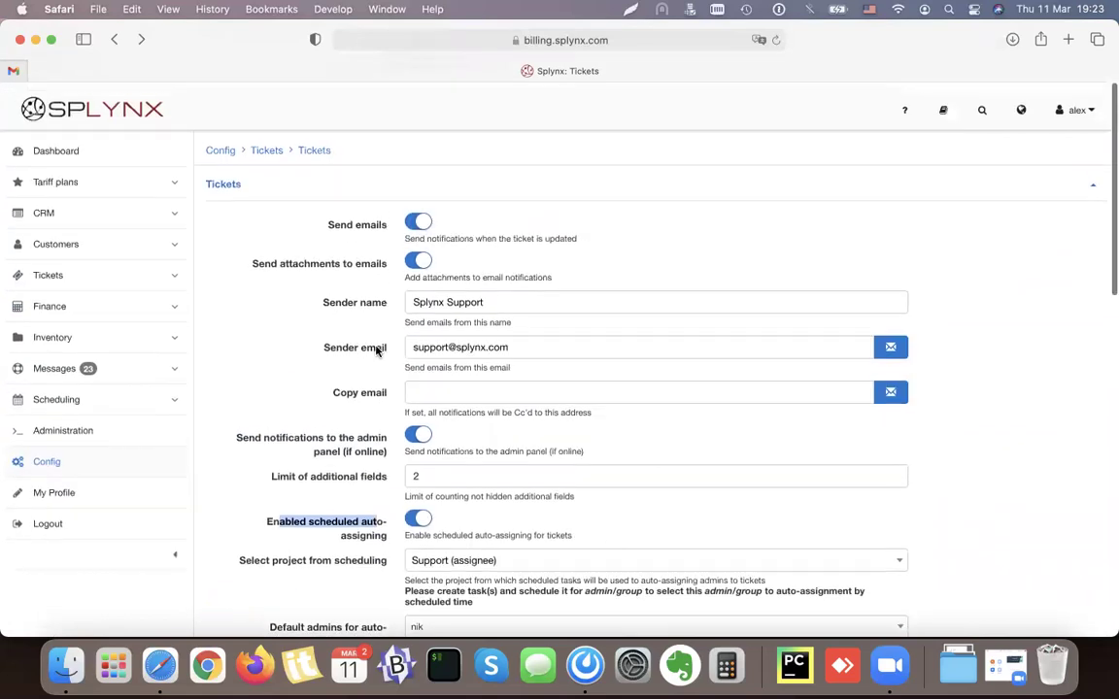
left_click(337, 375)
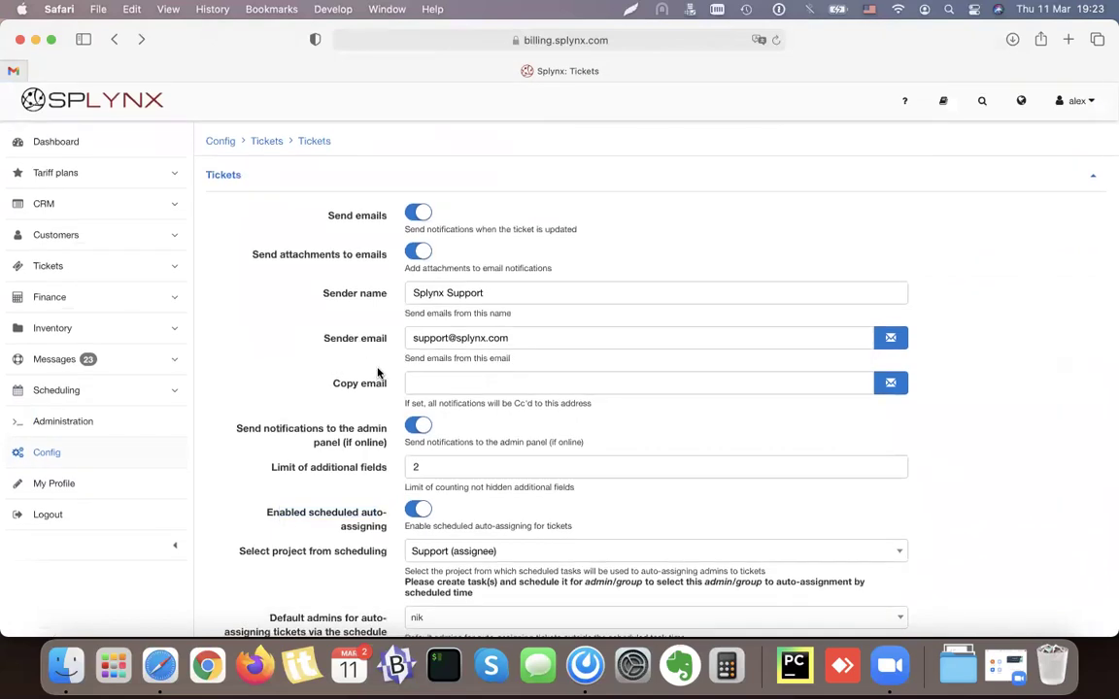
left_click(464, 338)
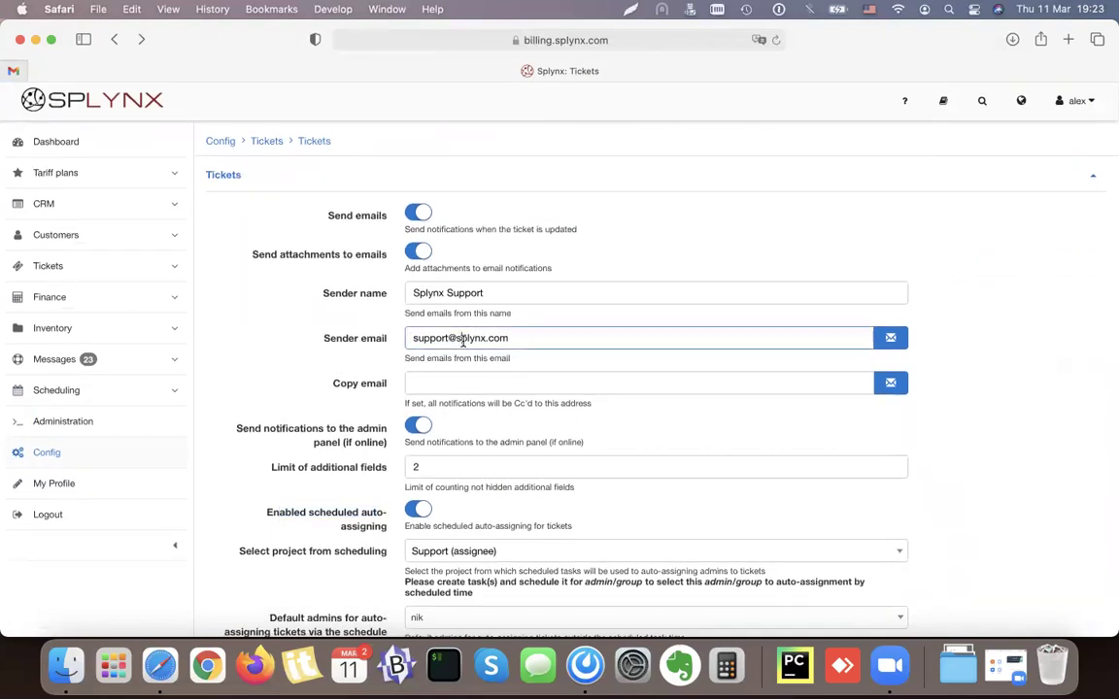